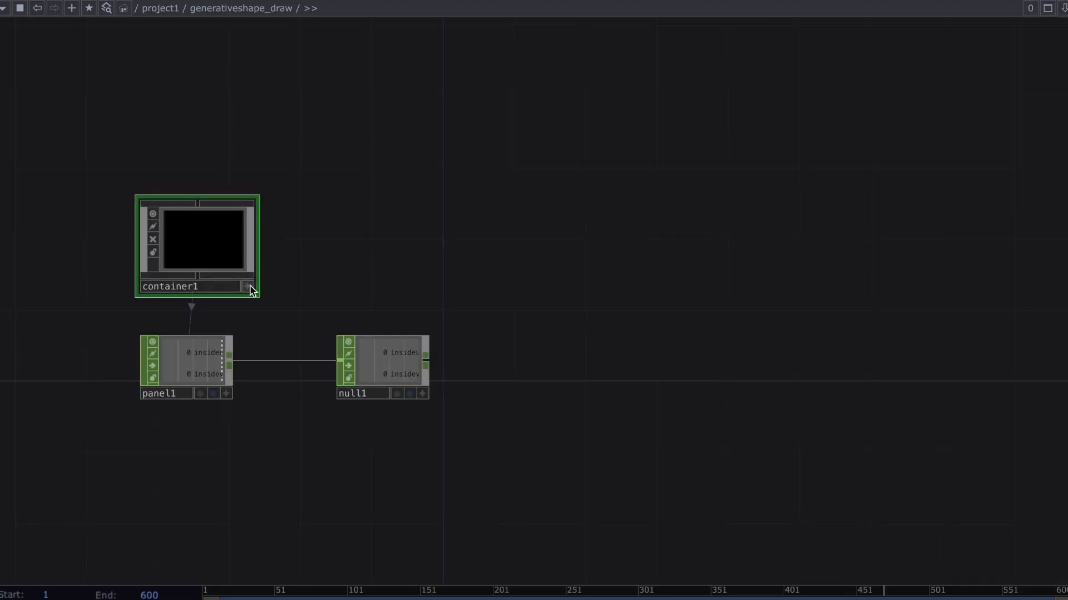
# Add a Point POP to the network beside null1.
pyautogui.click(247, 286)
pyautogui.press('Tab')
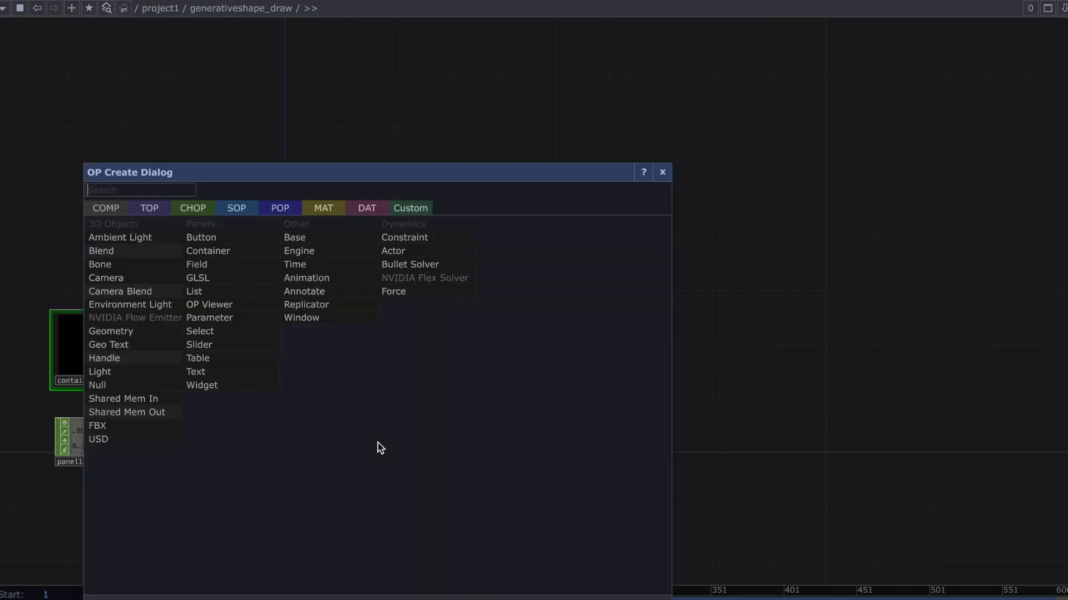
pyautogui.click(278, 210)
pyautogui.write('point')
pyautogui.press('Return')
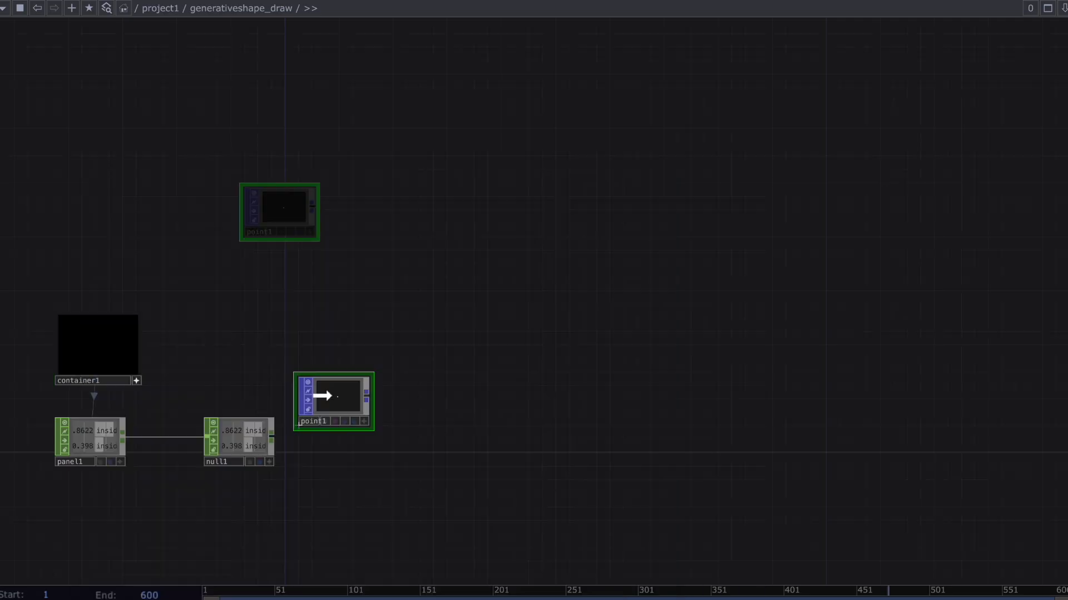
pyautogui.click(348, 443)
# Drive point1's Position X and Y with the insideu and insidev channels of null1.
pyautogui.press('p')
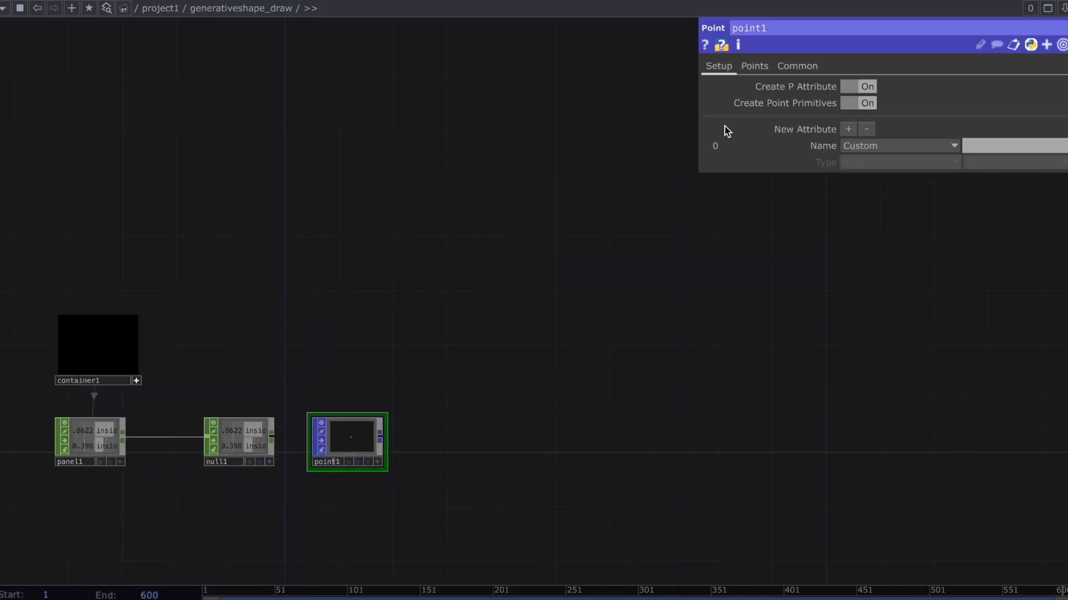
pyautogui.click(754, 66)
pyautogui.click(269, 462)
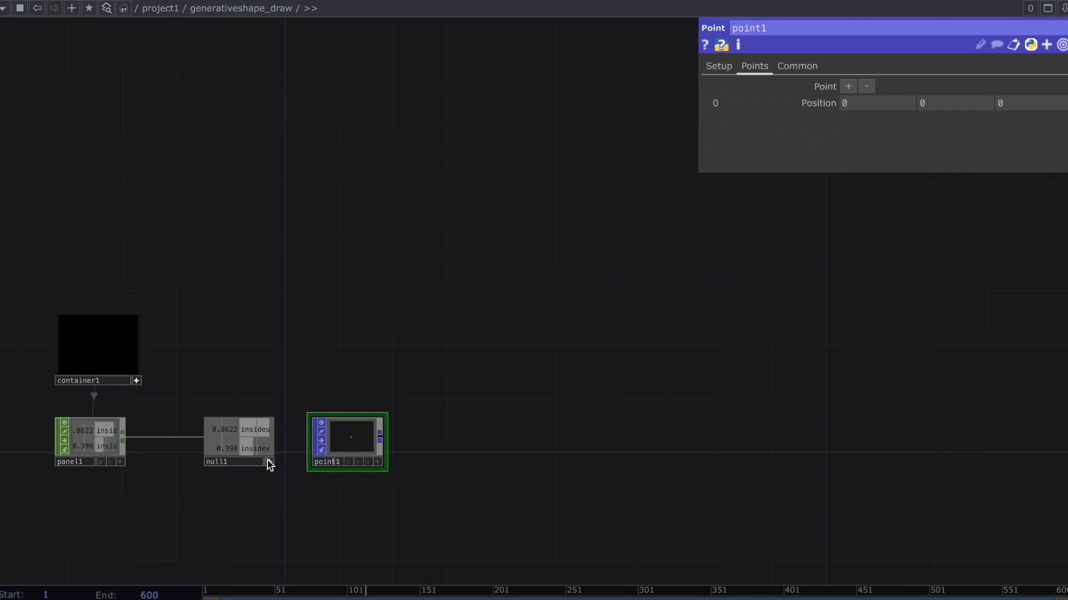
pyautogui.moveTo(752, 160); pyautogui.dragTo(851, 103)
pyautogui.click(866, 91)
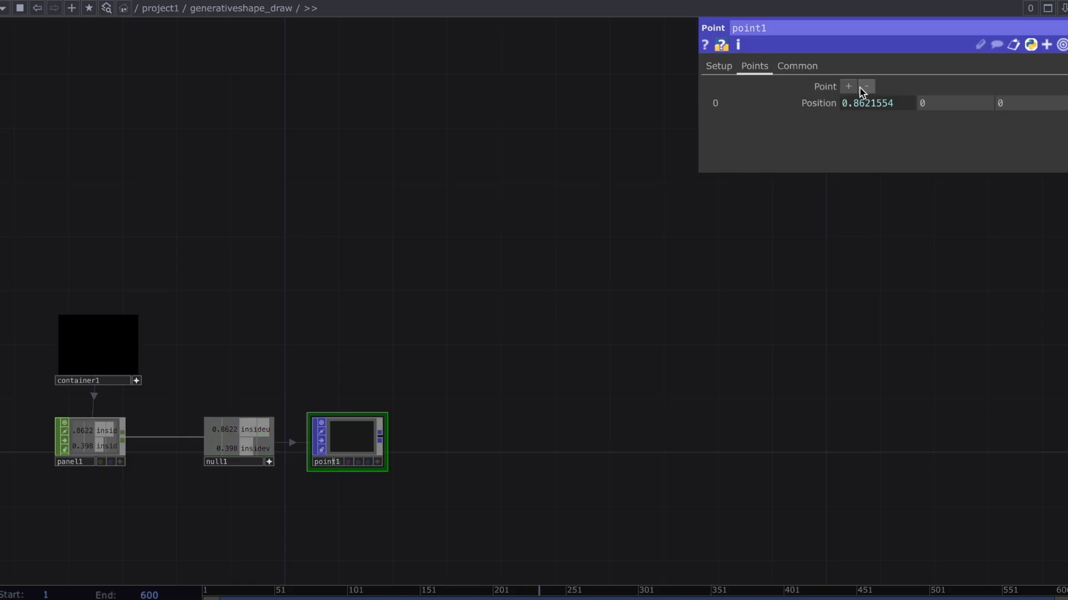
pyautogui.moveTo(555, 327); pyautogui.dragTo(945, 103)
pyautogui.click(960, 103)
# Append a Null POP to the output of point1.
pyautogui.moveTo(472, 390); pyautogui.dragTo(478, 488)
pyautogui.write('null')
pyautogui.press('Return')
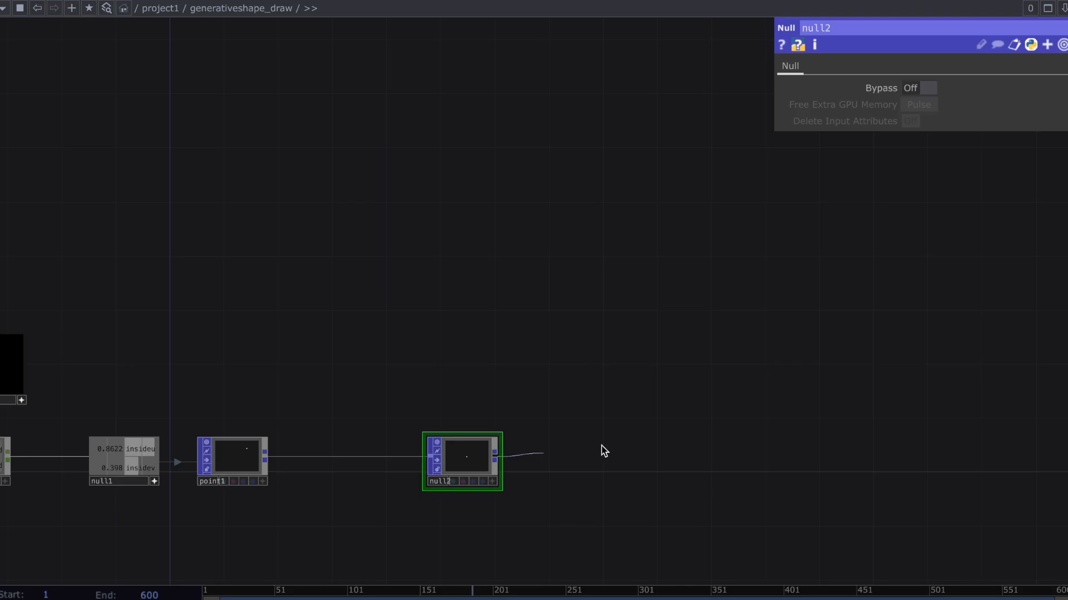
# Add a Geometry COMP fed by the Null POP that follows point1.
pyautogui.press('Tab')
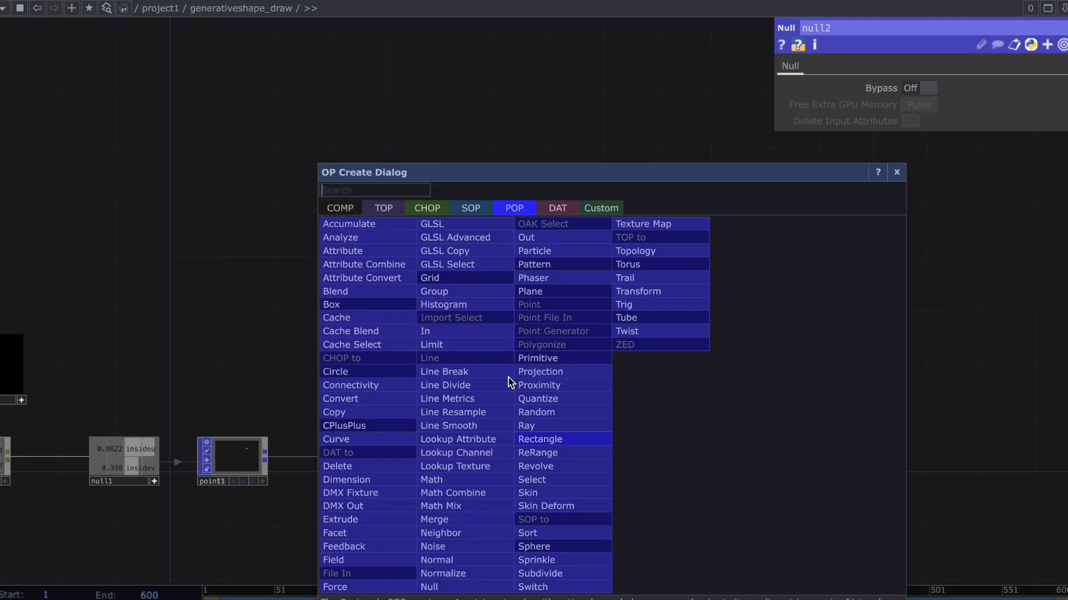
pyautogui.click(349, 207)
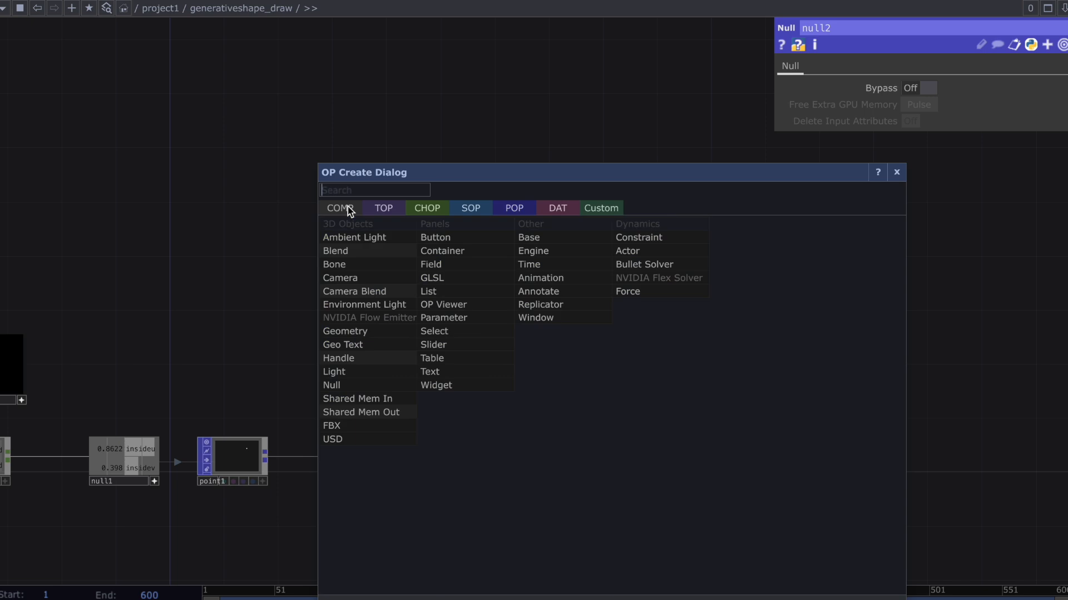
pyautogui.click(402, 331)
pyautogui.click(573, 465)
# Add a Camera COMP above geo1.
pyautogui.press('Tab')
pyautogui.write('ca')
pyautogui.press('Return')
pyautogui.click(564, 373)
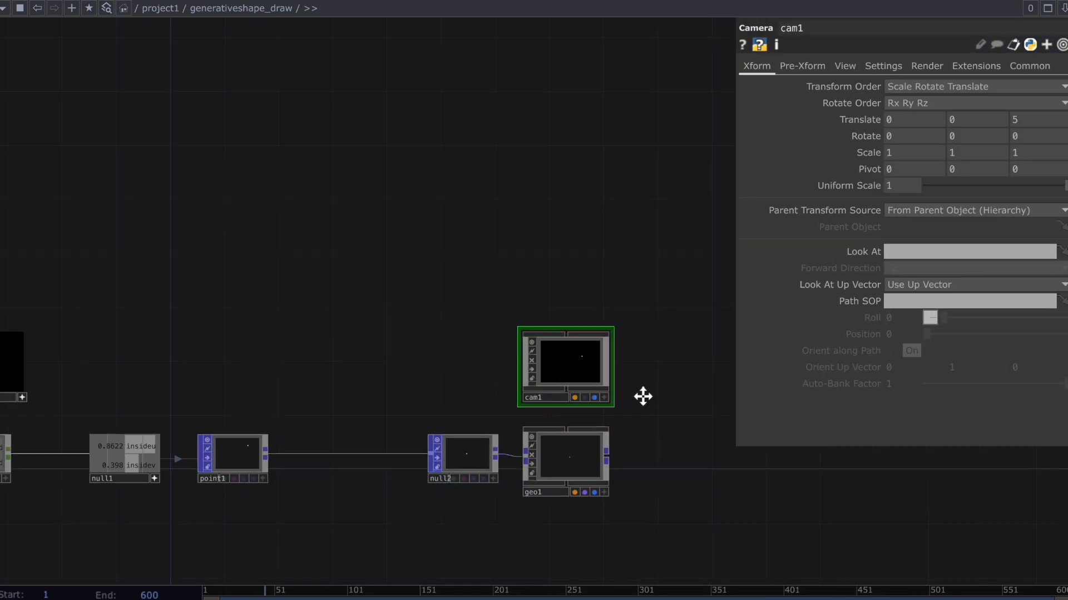
# Add a Constant MAT below geo1 and assign it as the material of geo1.
pyautogui.press('Tab')
pyautogui.click(531, 211)
pyautogui.write('c')
pyautogui.press('Return')
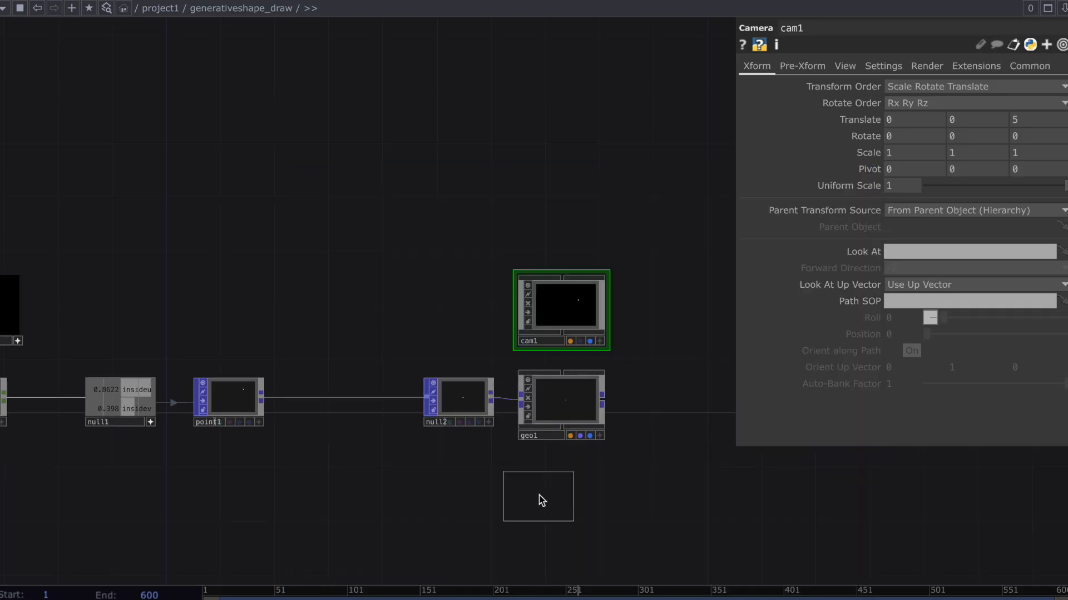
pyautogui.click(553, 484)
pyautogui.moveTo(553, 483); pyautogui.dragTo(564, 409)
pyautogui.click(564, 396)
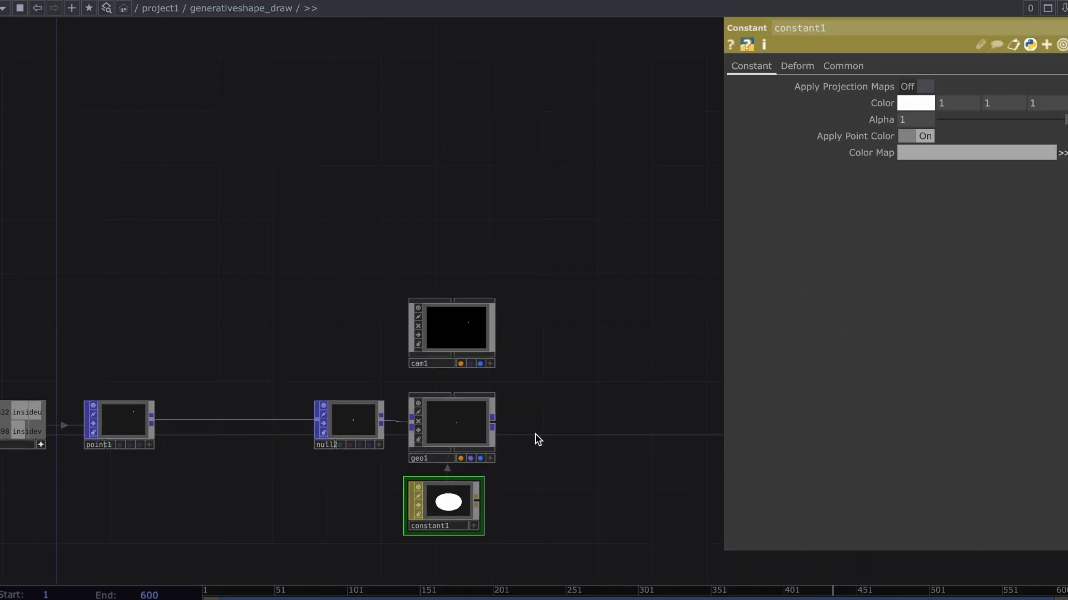
# Add a Render TOP to the right of geo1.
pyautogui.press('Tab')
pyautogui.write('re')
pyautogui.click(317, 209)
pyautogui.write('nder')
pyautogui.click(556, 398)
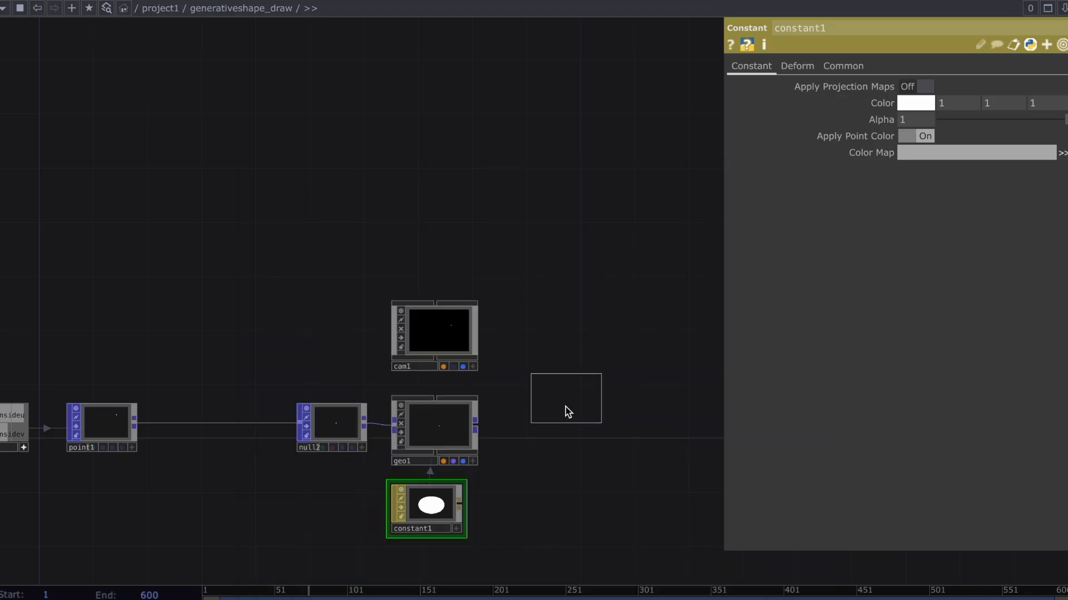
pyautogui.click(536, 429)
# Set the height of render1's resolution to the expression 1280/4.
pyautogui.scroll(2, 571, 188)
pyautogui.click(995, 66)
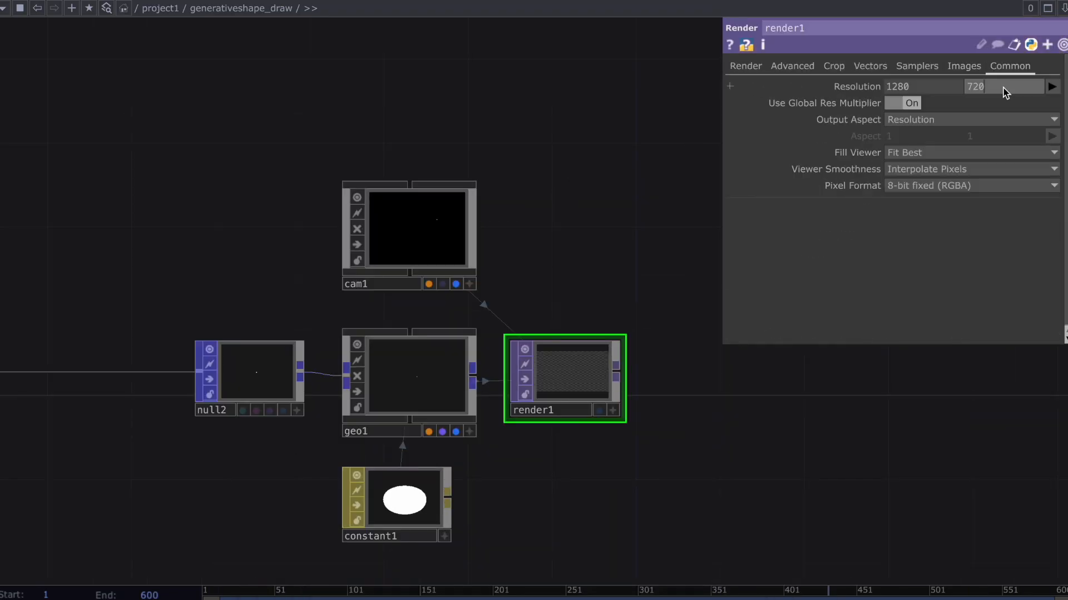
pyautogui.click(1003, 88)
pyautogui.write('1280/4')
pyautogui.press('Return')
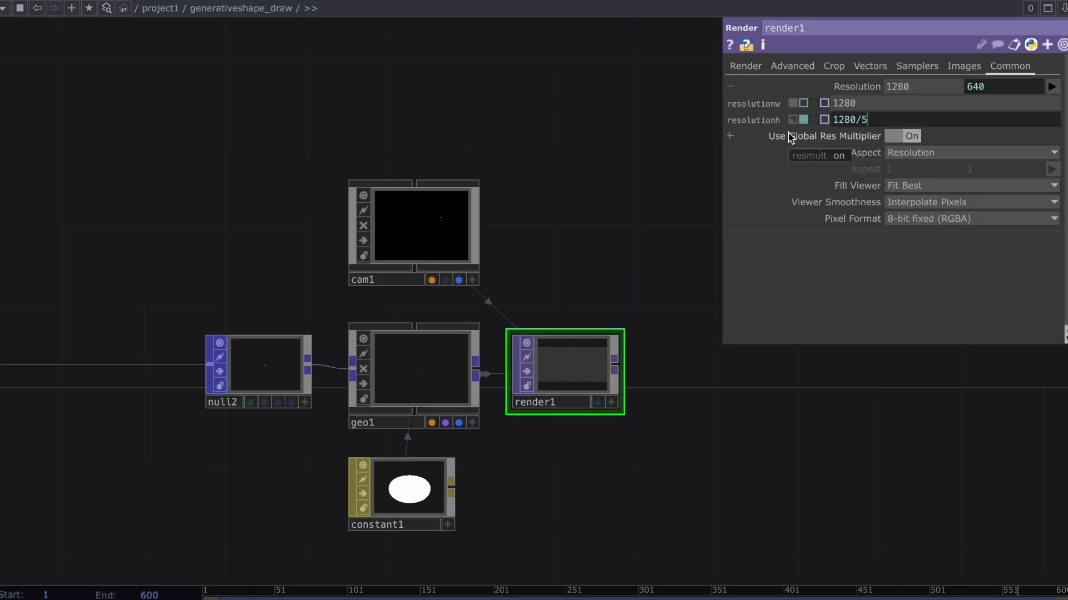
pyautogui.press('Return')
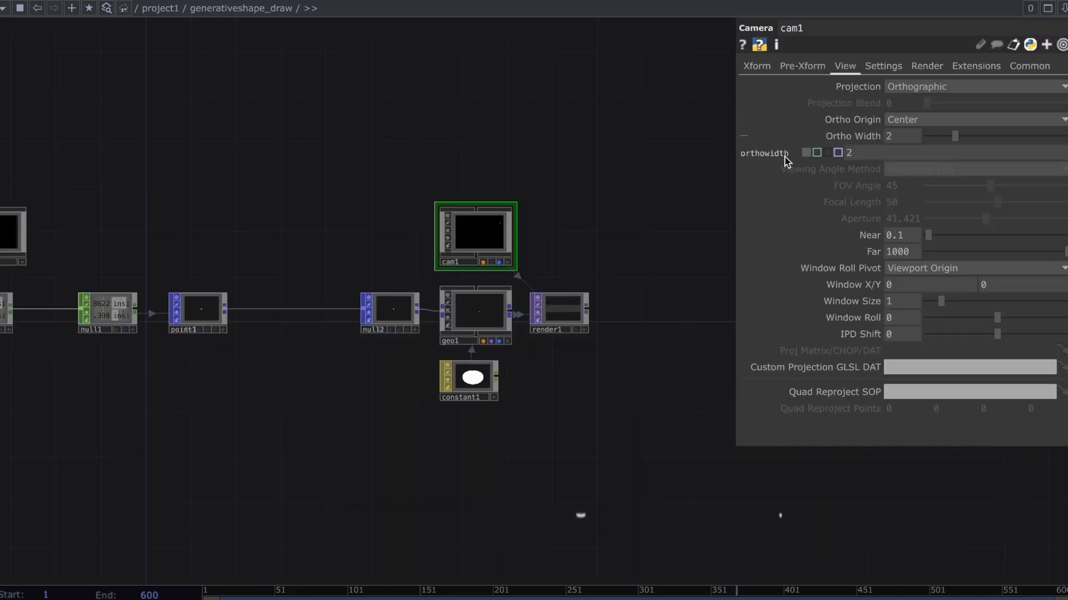
# Set cam1's Ortho Width to the expression 5/1.
pyautogui.click(875, 153)
pyautogui.write('5/1')
pyautogui.press('Return')
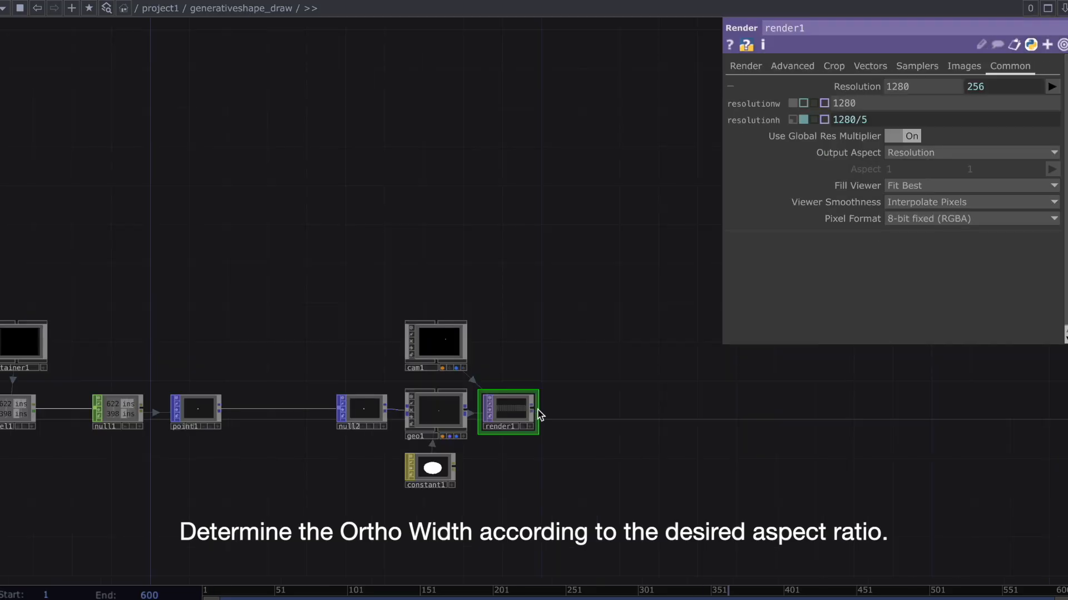
# Append a Null TOP to the output of render1.
pyautogui.press('Tab')
pyautogui.write('null')
pyautogui.press('Return')
pyautogui.click(618, 412)
# Use null3 as the Background TOP of container1.
pyautogui.click(35, 343)
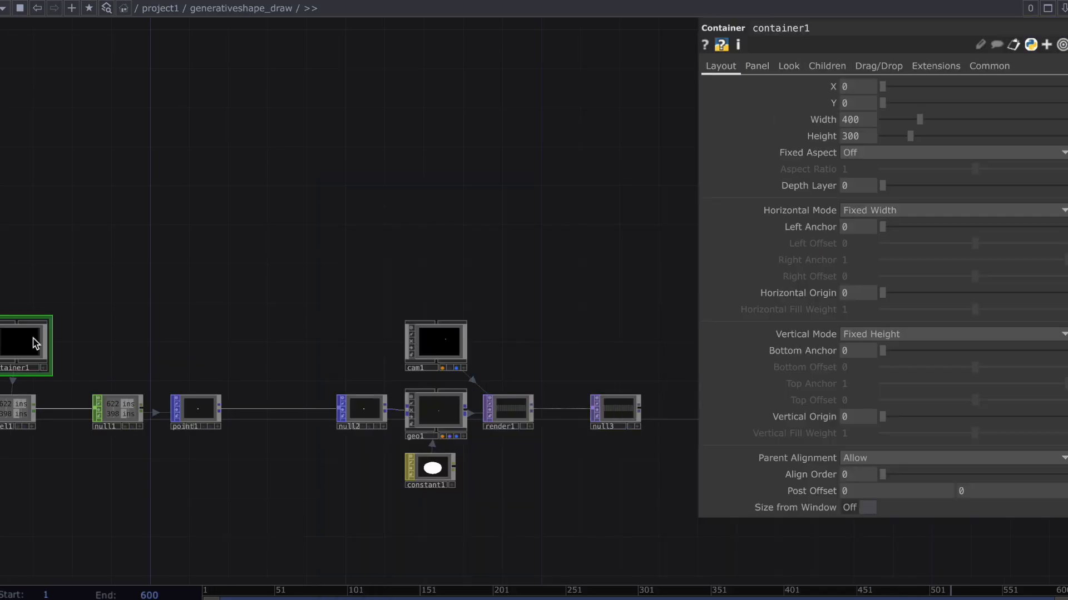
pyautogui.click(790, 65)
pyautogui.moveTo(615, 410); pyautogui.dragTo(845, 119)
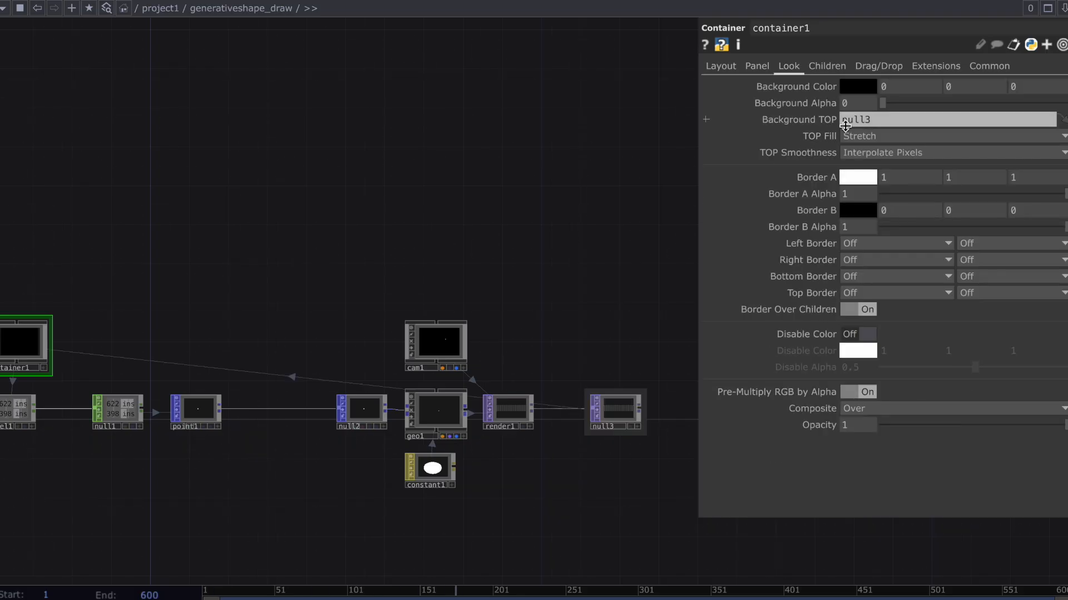
# Set container1's size to a width of 1280 and a height of 256.
pyautogui.click(719, 67)
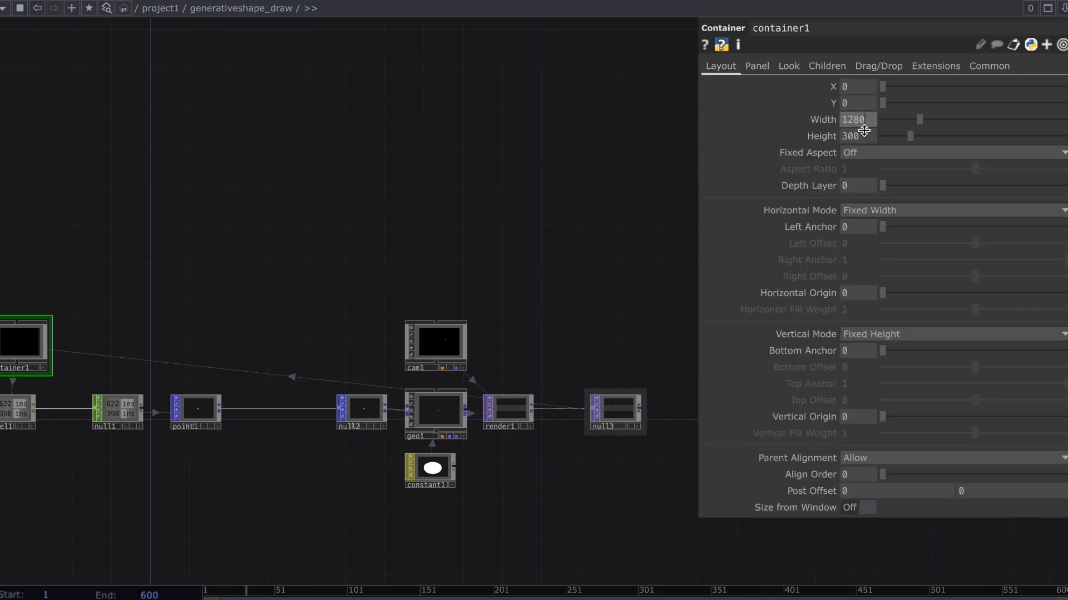
pyautogui.write('256')
pyautogui.press('Return')
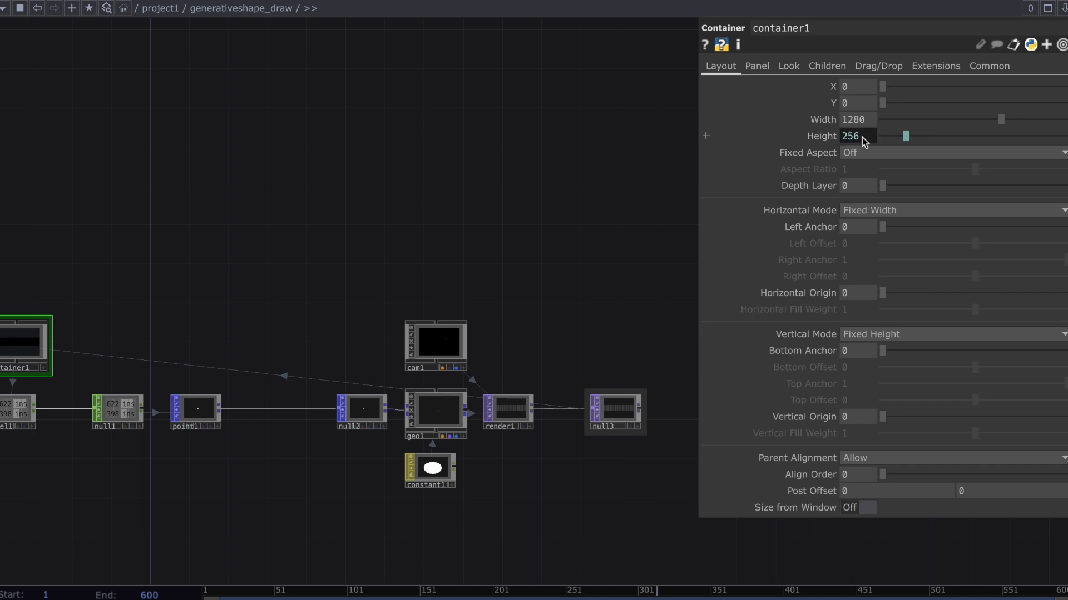
# Activate null1's viewer, then open container1 in a floating viewer window and place it below the node chain.
pyautogui.moveTo(461, 226); pyautogui.dragTo(550, 228)
pyautogui.scroll(-2, 550, 228)
pyautogui.click(279, 396)
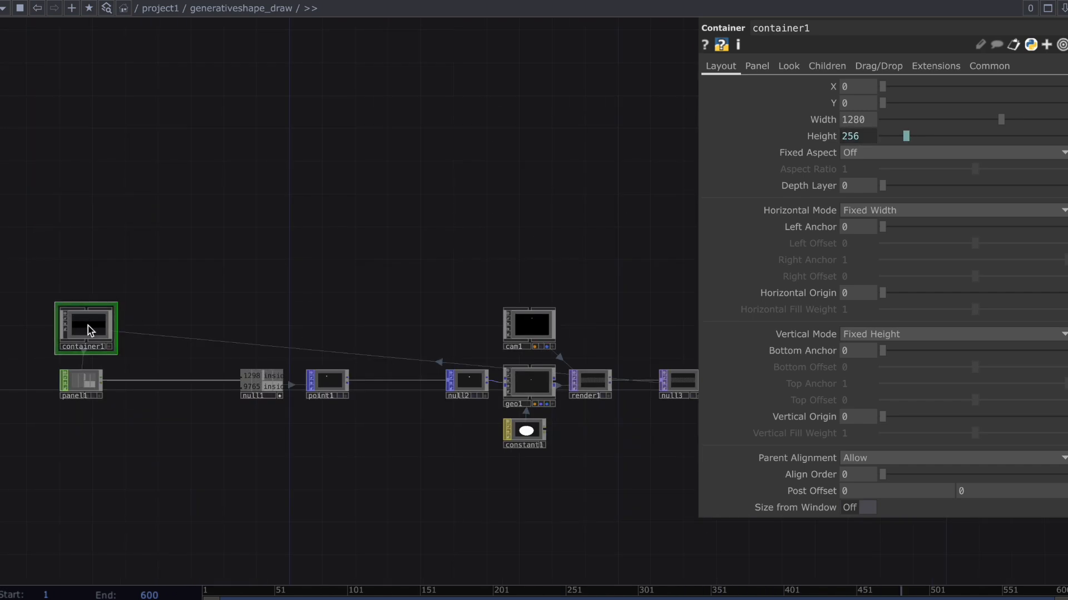
pyautogui.rightClick(87, 325)
pyautogui.click(108, 283)
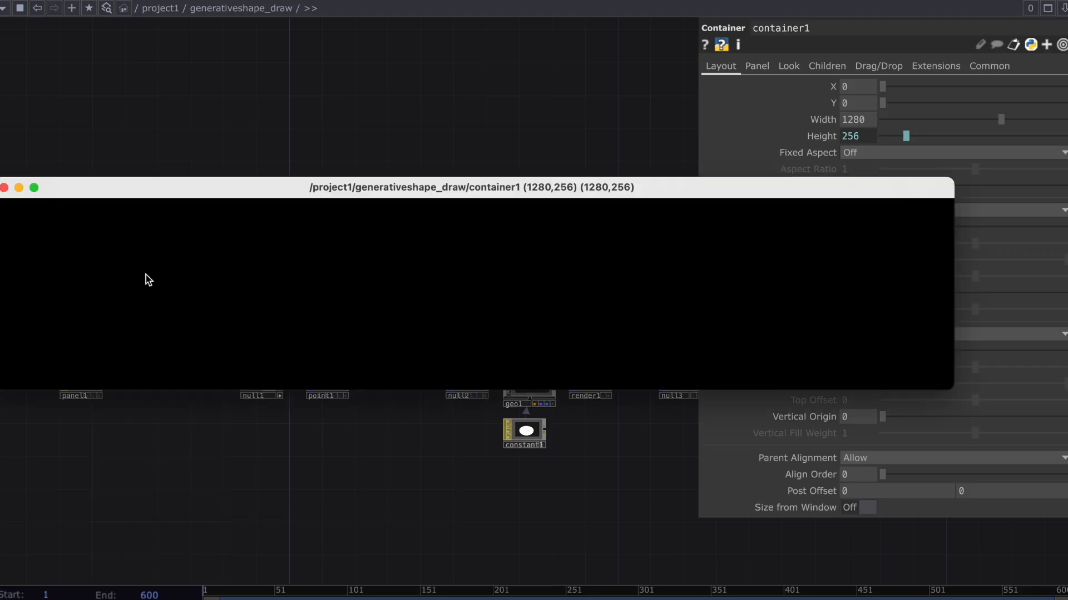
pyautogui.moveTo(227, 198); pyautogui.dragTo(350, 442)
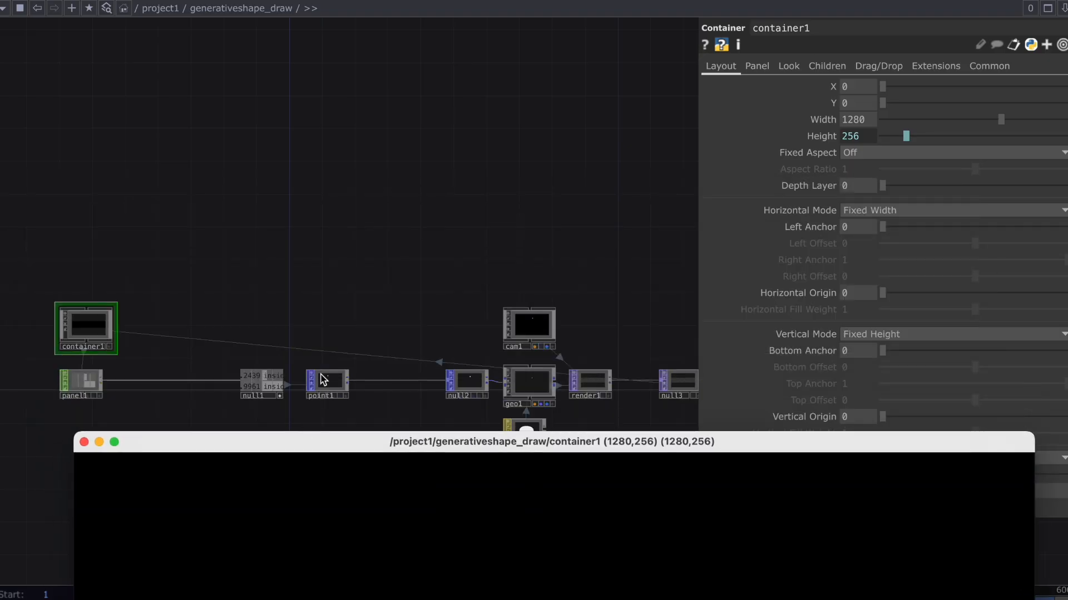
# Add a Circle POP directly above point1.
pyautogui.press('Tab')
pyautogui.write('c')
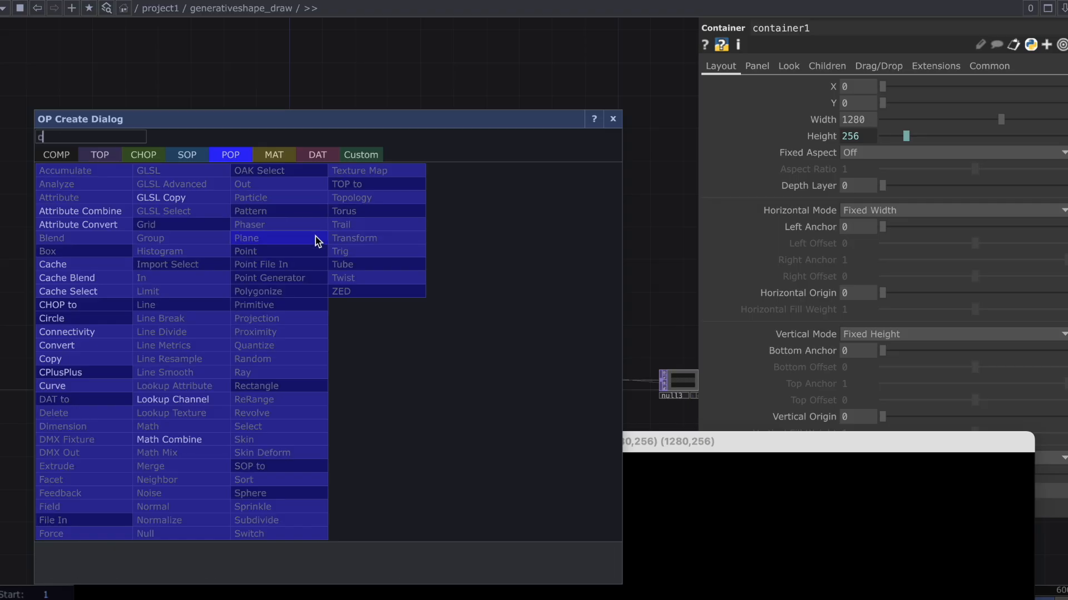
pyautogui.click(84, 318)
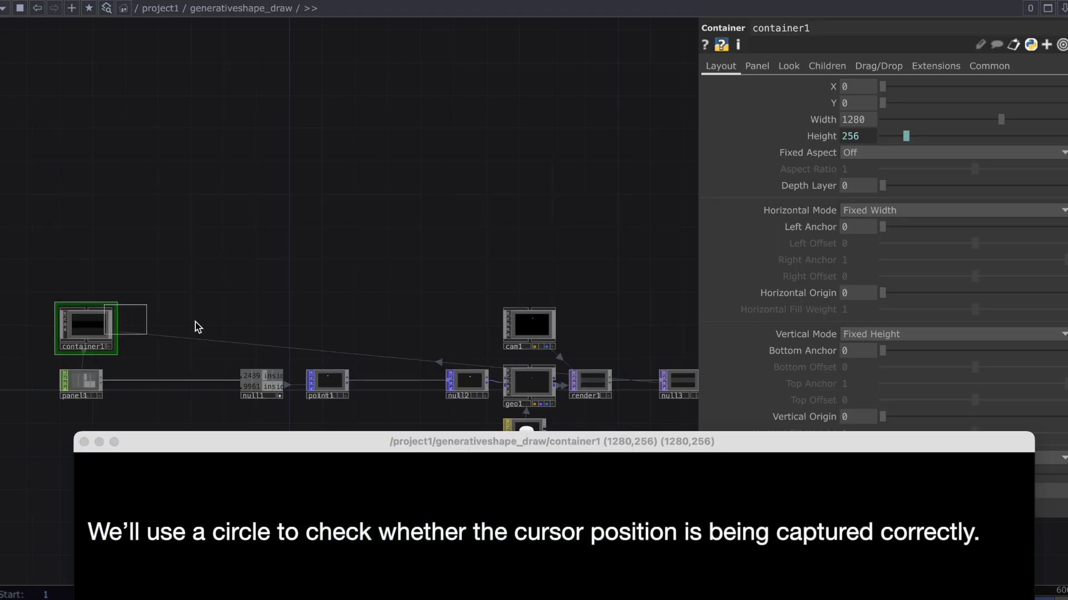
pyautogui.click(352, 348)
pyautogui.scroll(3, 335, 378)
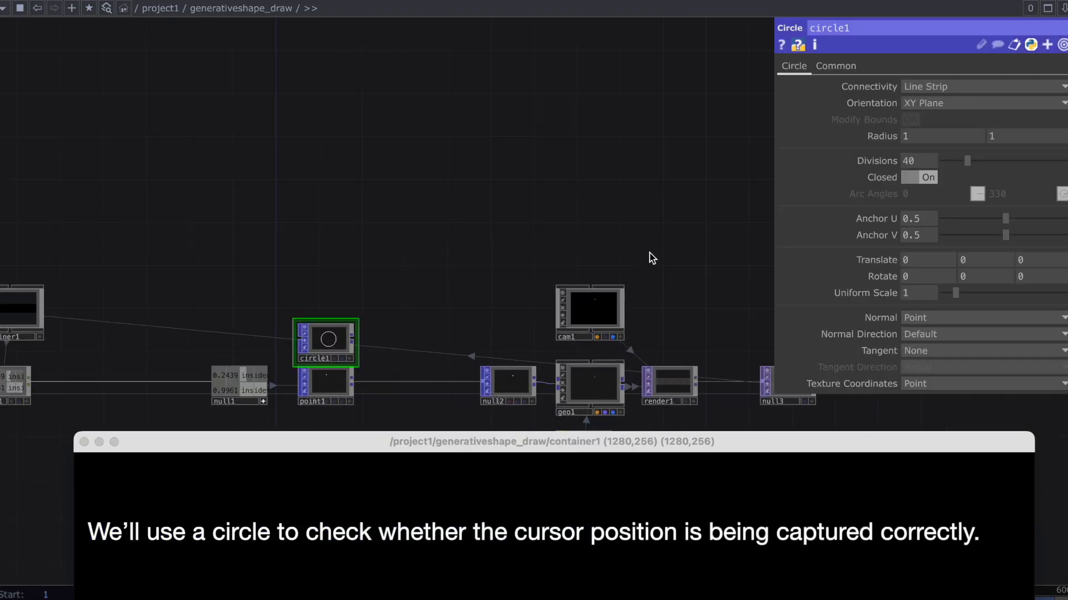
# Set circle1's Connectivity to Surface and both radius values to 0.1.
pyautogui.click(1001, 84)
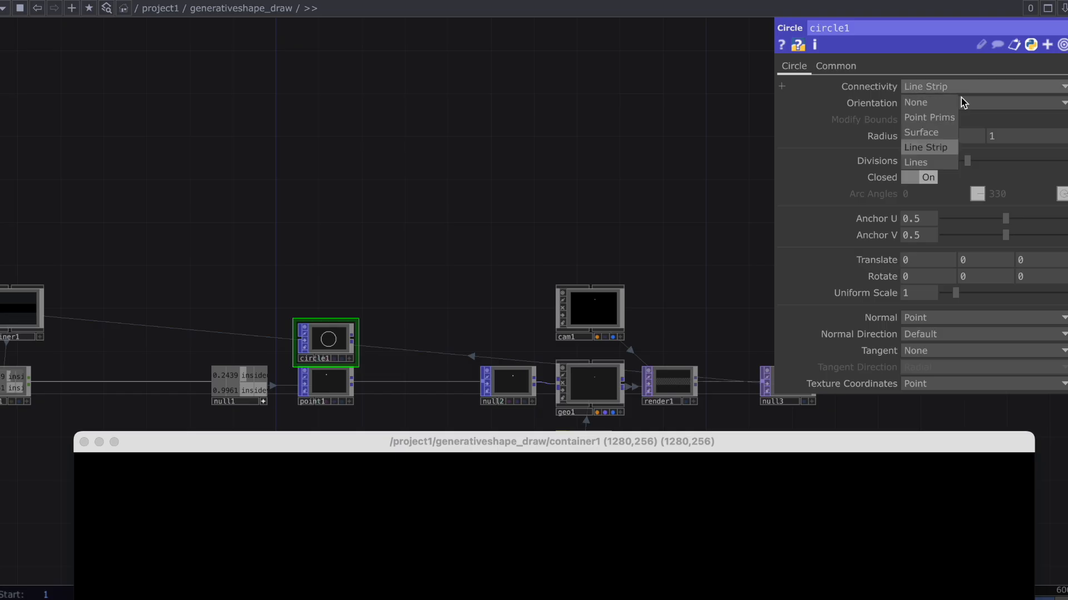
pyautogui.click(923, 137)
pyautogui.moveTo(883, 142)
pyautogui.mouseDown(button='middle')
pyautogui.moveTo(876, 117)
pyautogui.moveTo(884, 142)
pyautogui.mouseUp(button='middle')
pyautogui.click(948, 139)
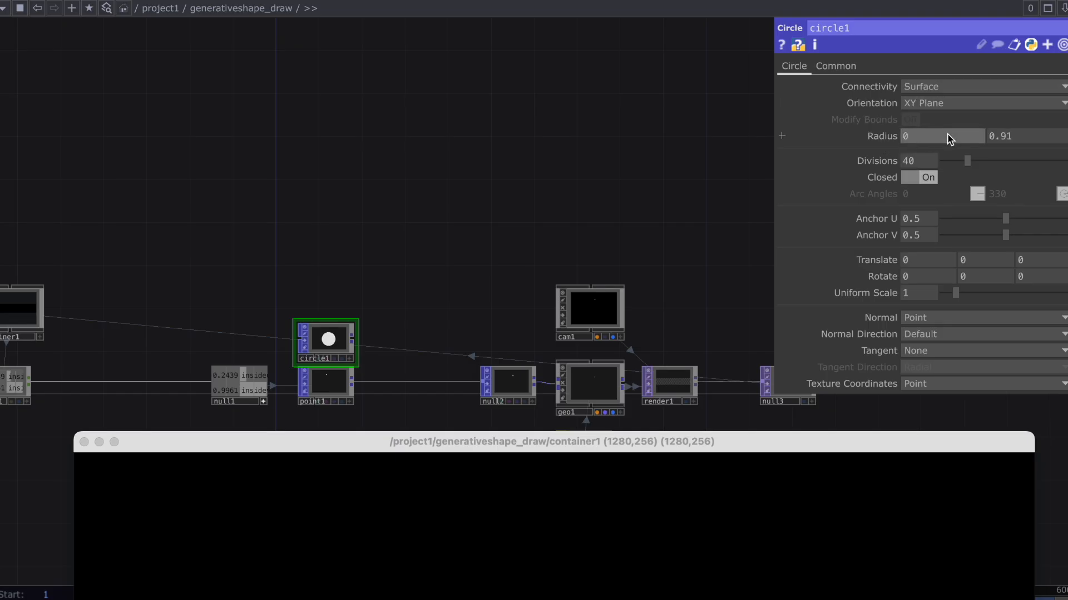
pyautogui.write('.1')
pyautogui.press('Tab')
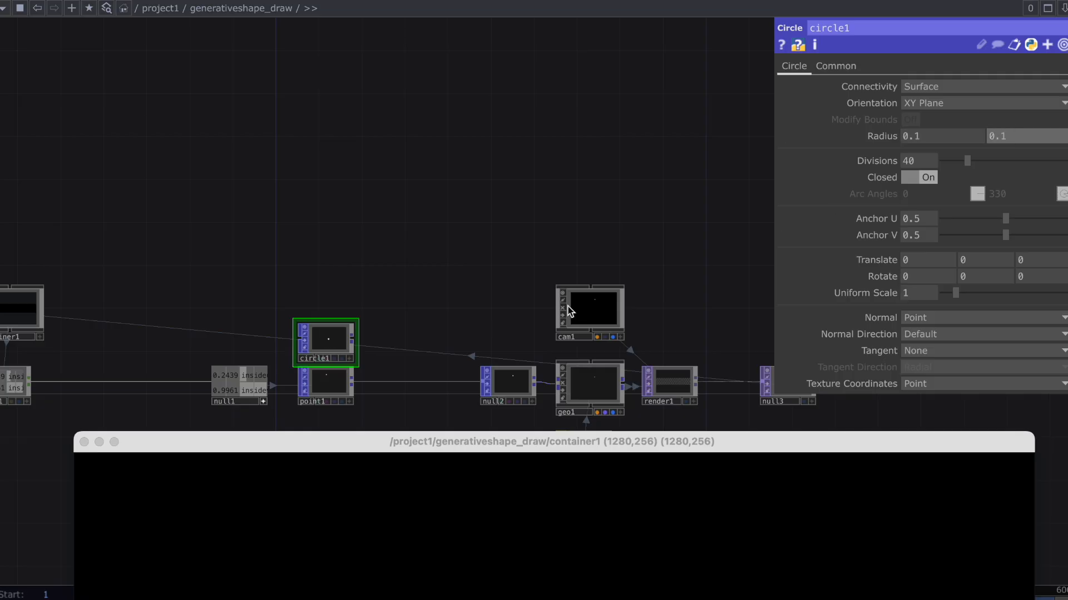
# Drive circle1's Translate X and Y with the insideu and insidev channels of null1.
pyautogui.moveTo(240, 370); pyautogui.dragTo(278, 379)
pyautogui.moveTo(935, 299); pyautogui.dragTo(911, 258)
pyautogui.click(921, 254)
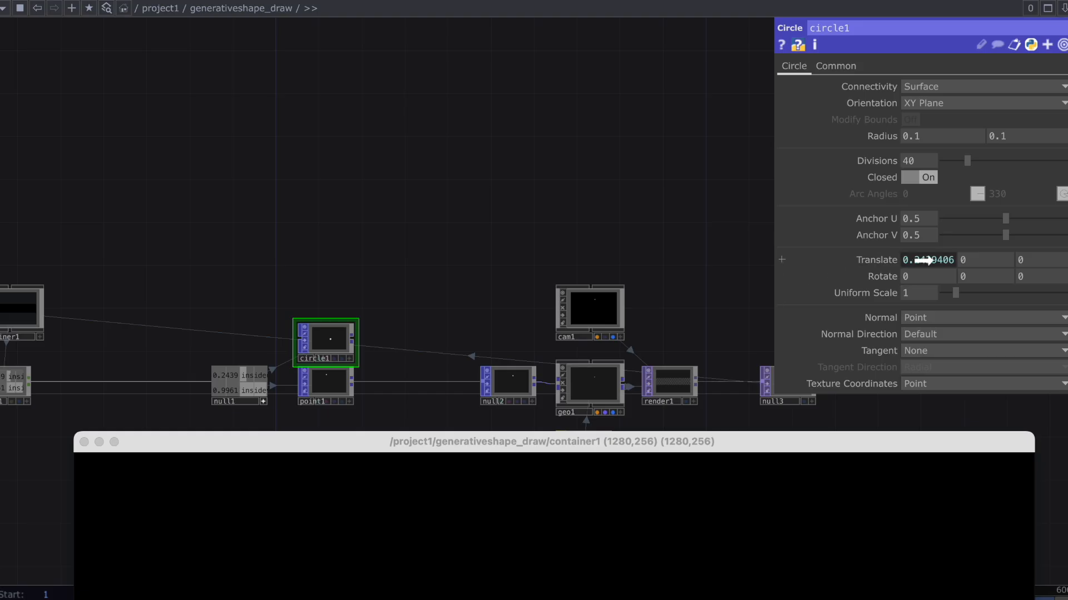
pyautogui.moveTo(925, 260); pyautogui.dragTo(971, 259)
pyautogui.click(961, 256)
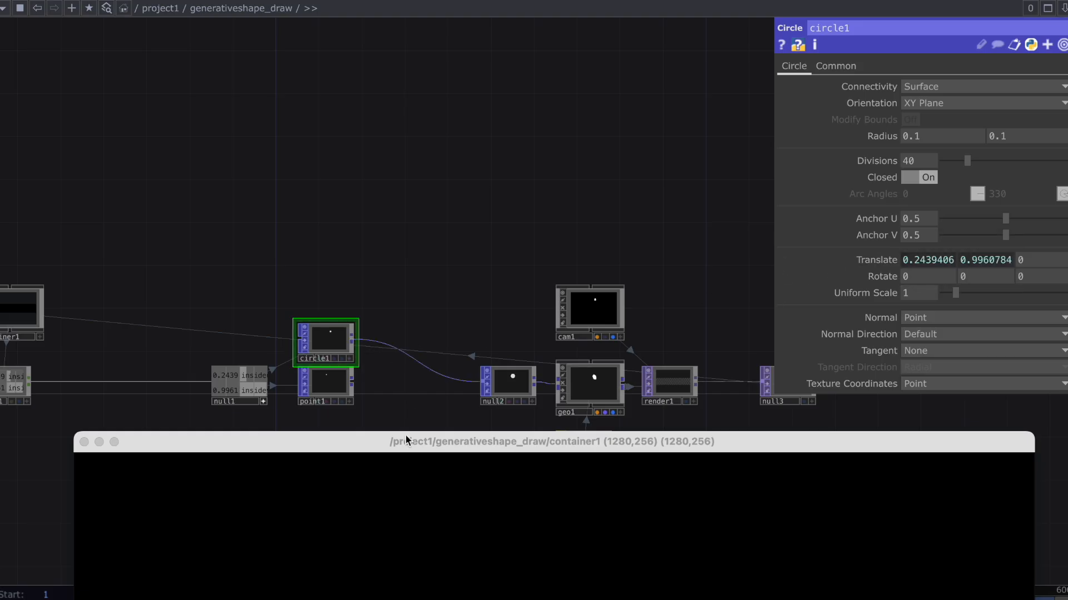
# Test the circle's cursor tracking in the container1 viewer window, shrink the window to 800 by 160 and park it above the nodes.
pyautogui.moveTo(408, 441); pyautogui.dragTo(409, 149)
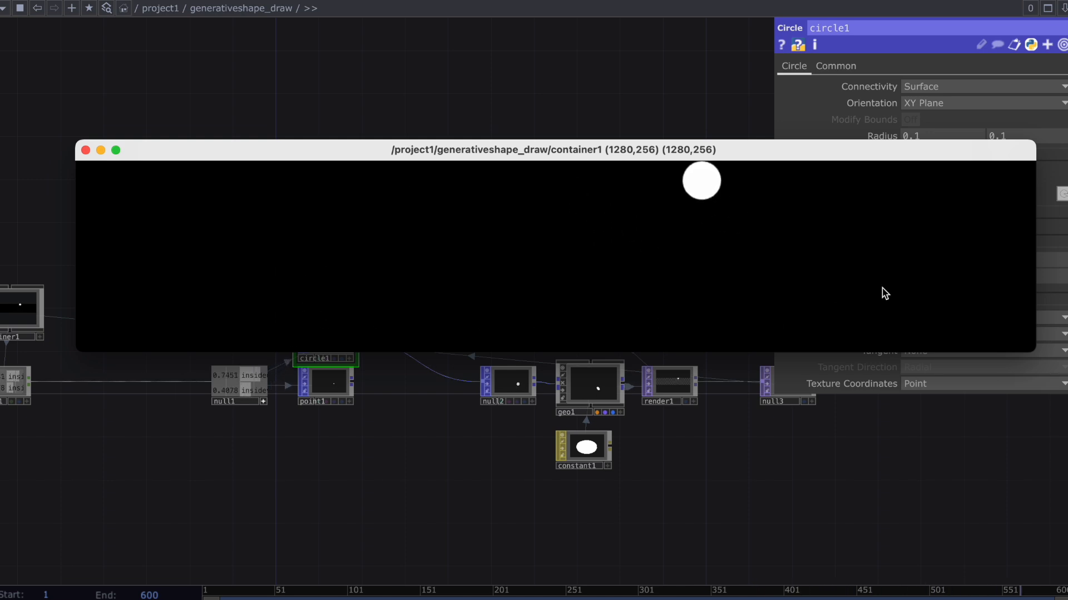
pyautogui.moveTo(478, 500); pyautogui.dragTo(606, 540)
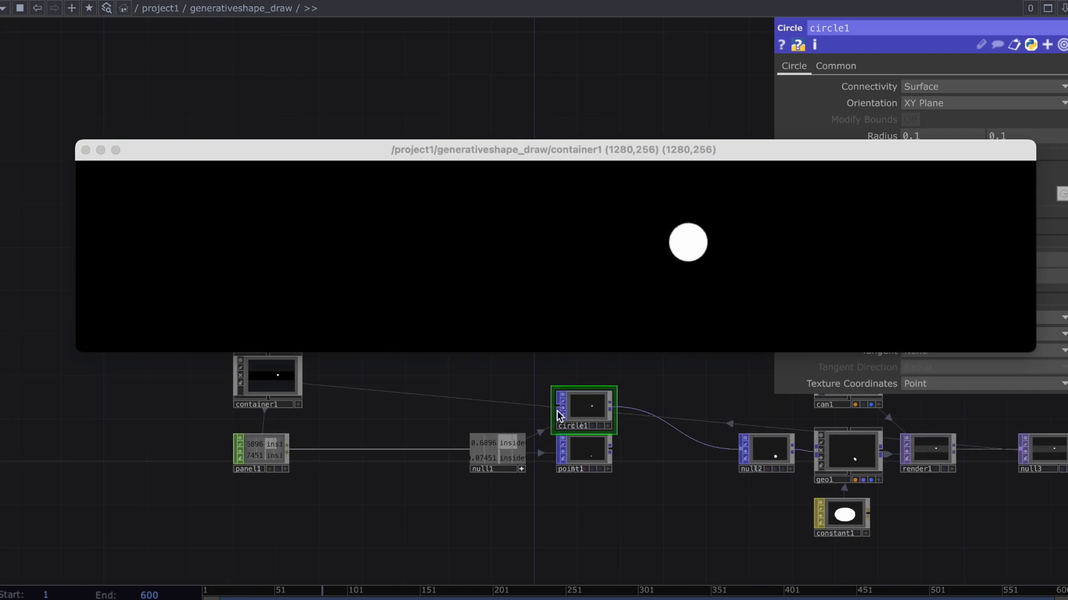
pyautogui.moveTo(1028, 347); pyautogui.dragTo(762, 279)
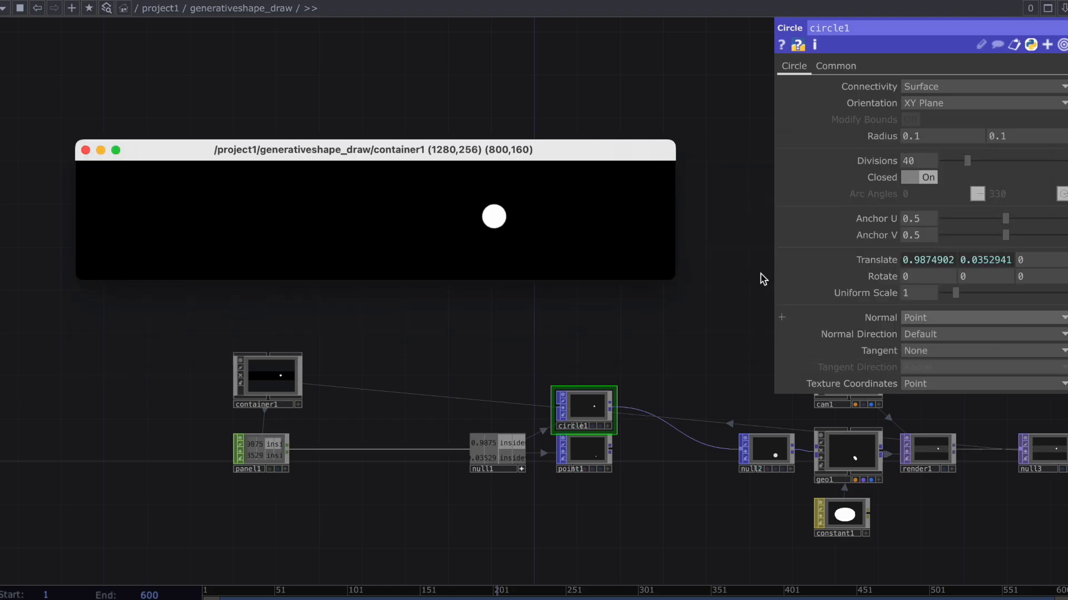
pyautogui.moveTo(575, 149); pyautogui.dragTo(482, 51)
# Shift container1 and panel1 together further left to free space between panel1 and null1.
pyautogui.moveTo(129, 289); pyautogui.dragTo(259, 460, button='right')
pyautogui.moveTo(259, 459); pyautogui.dragTo(152, 456)
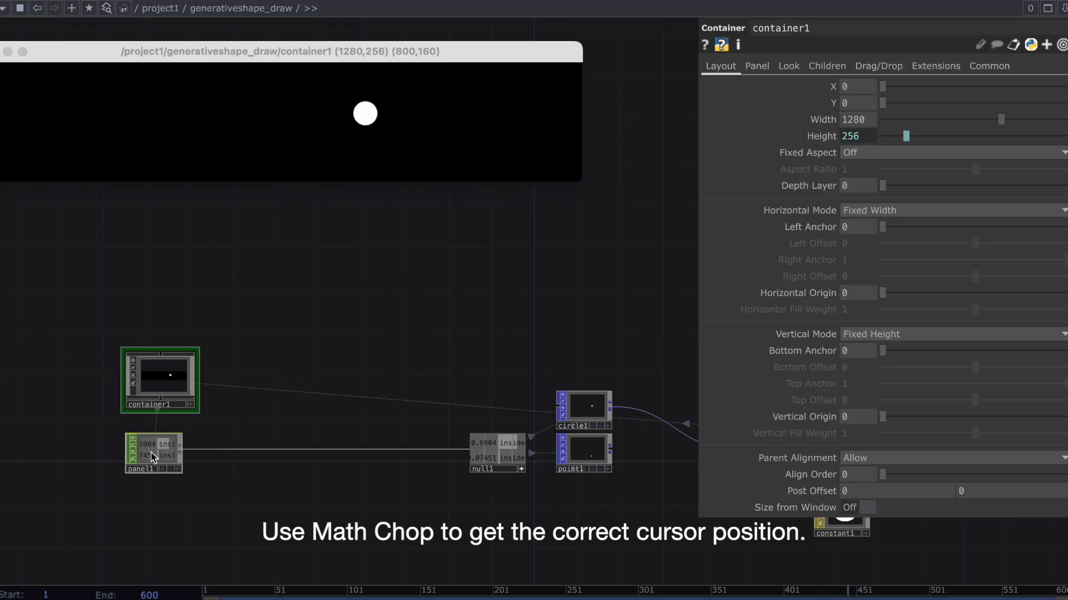
# Insert a Math CHOP on the wire between panel1 and null1, placed beside panel1.
pyautogui.rightClick(223, 449)
pyautogui.click(240, 437)
pyautogui.write('math')
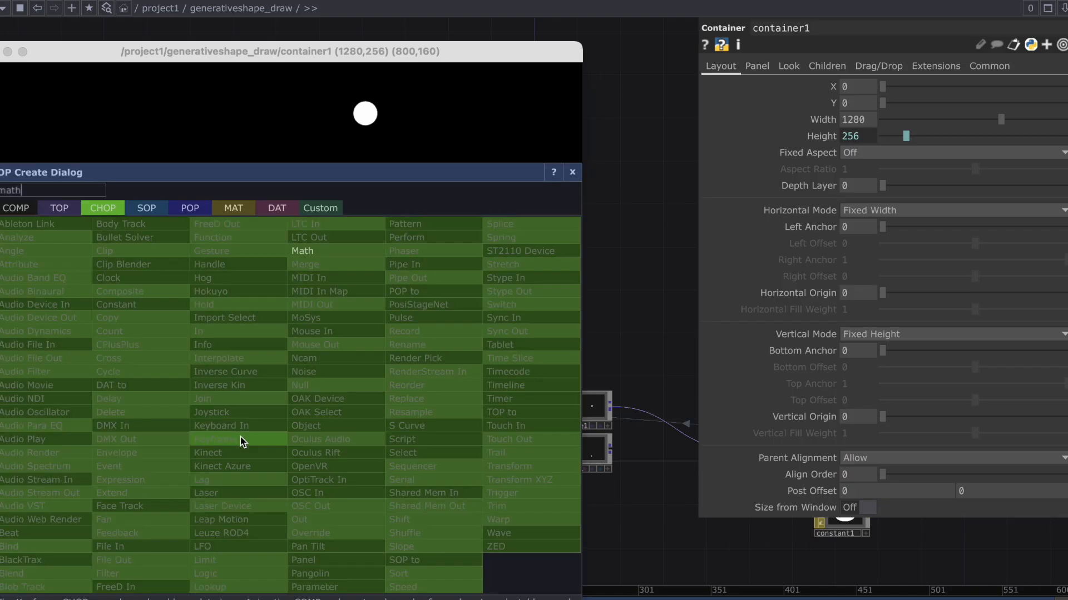
pyautogui.click(326, 254)
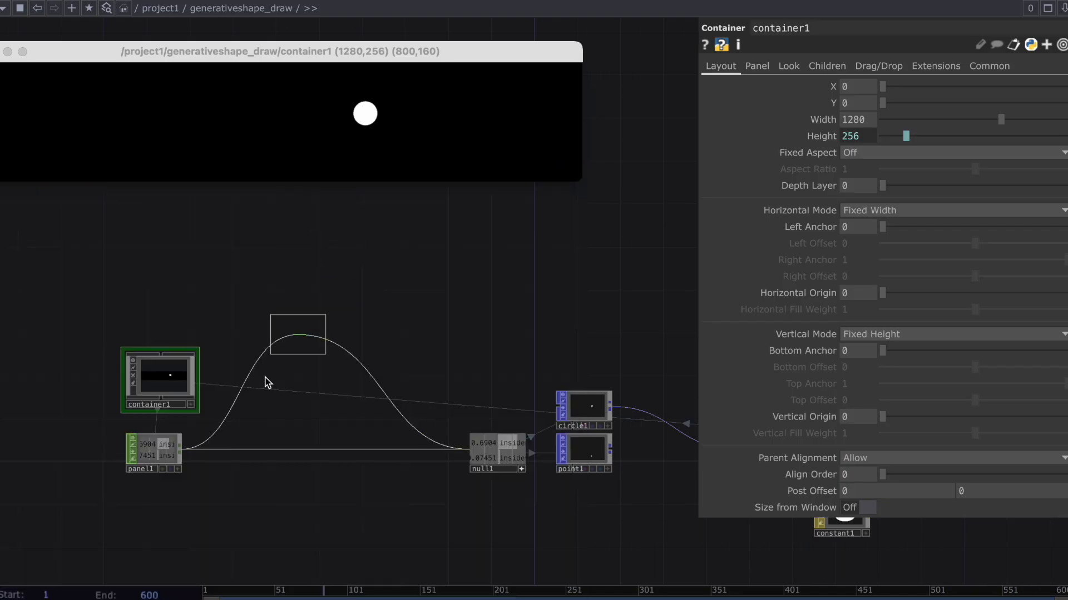
pyautogui.click(243, 450)
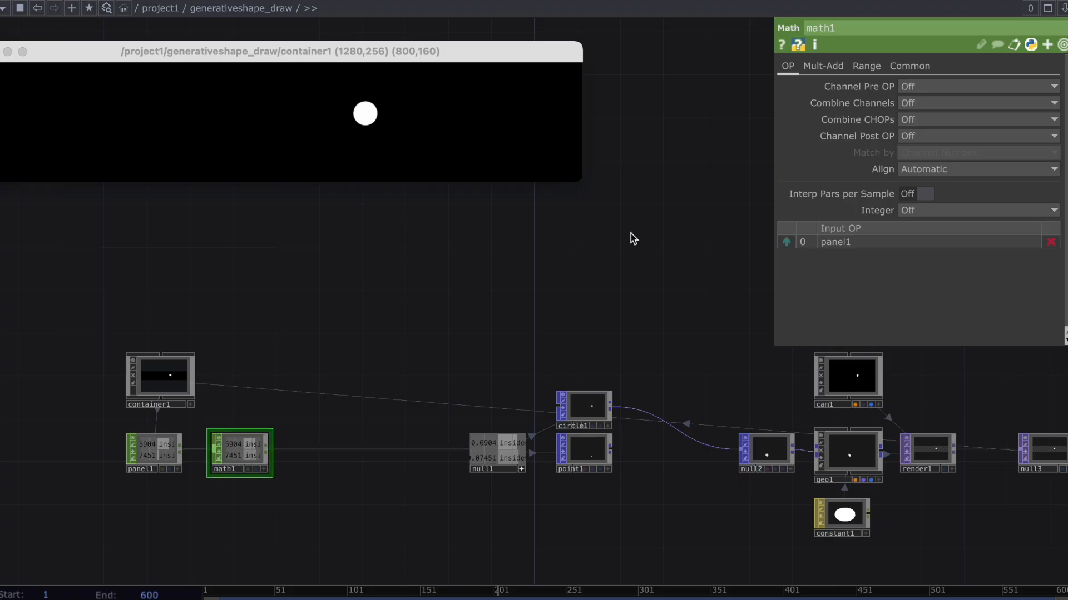
# Set math1's Post-Add to -0.5 to center the cursor coordinates.
pyautogui.click(819, 70)
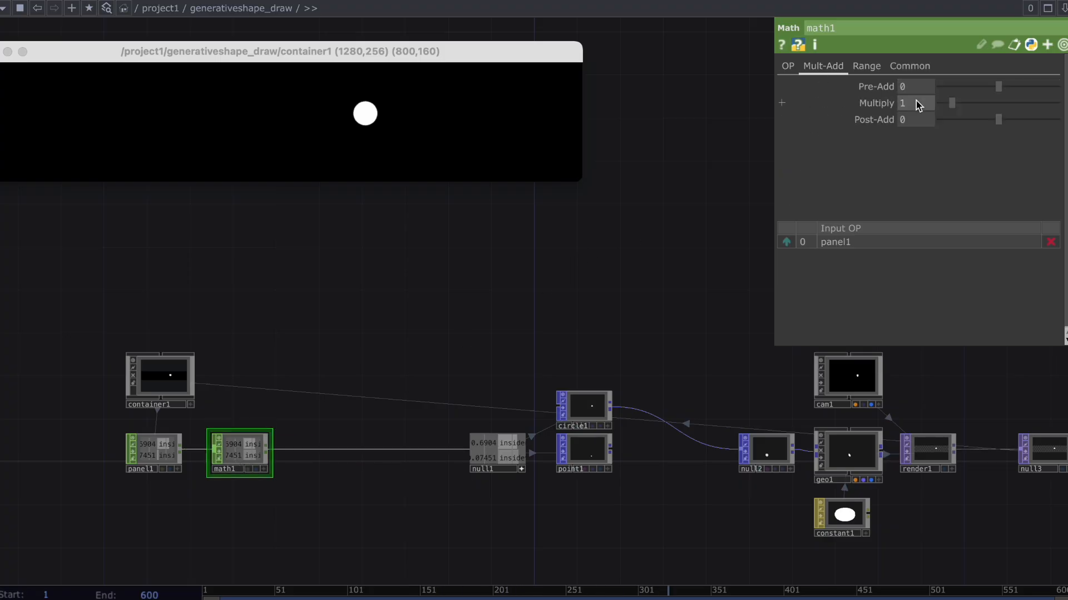
pyautogui.click(916, 123)
pyautogui.write('-0.5')
pyautogui.press('Return')
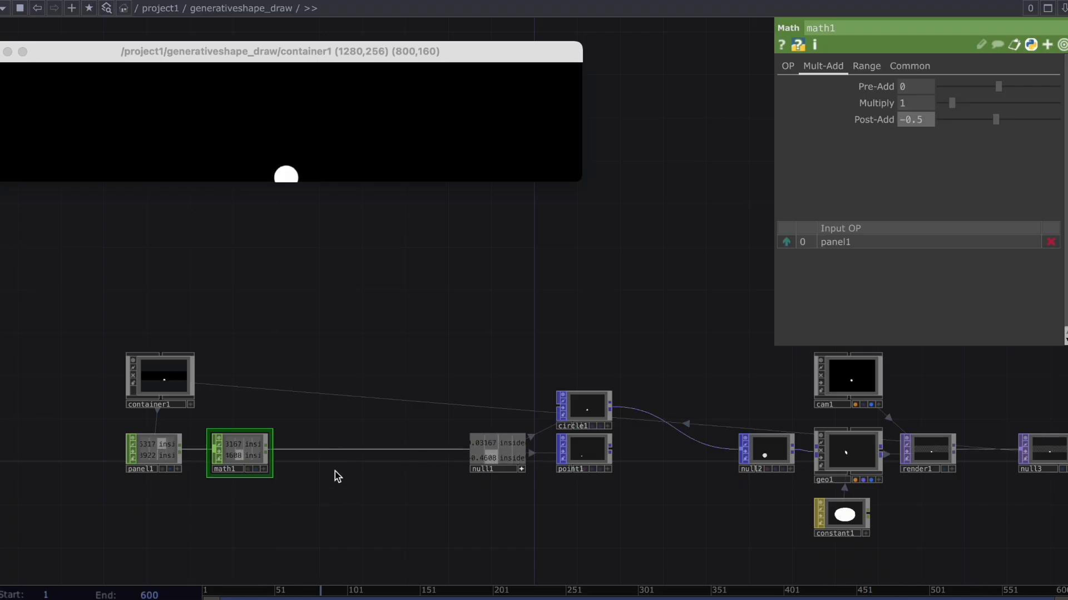
# Insert a second Math CHOP on the wire between math1 and null1.
pyautogui.rightClick(324, 452)
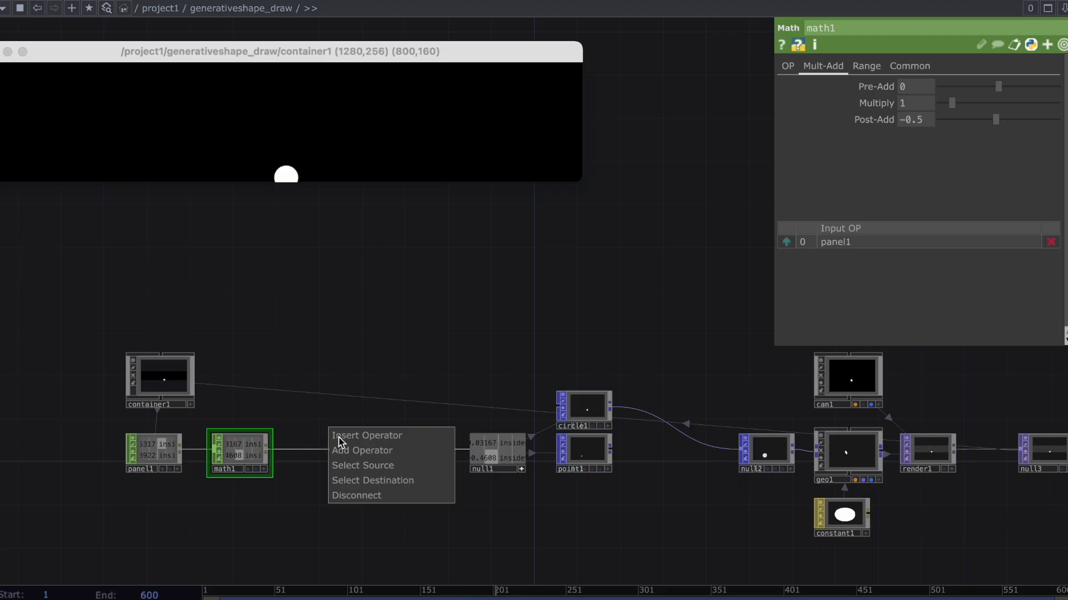
pyautogui.click(340, 437)
pyautogui.write('math')
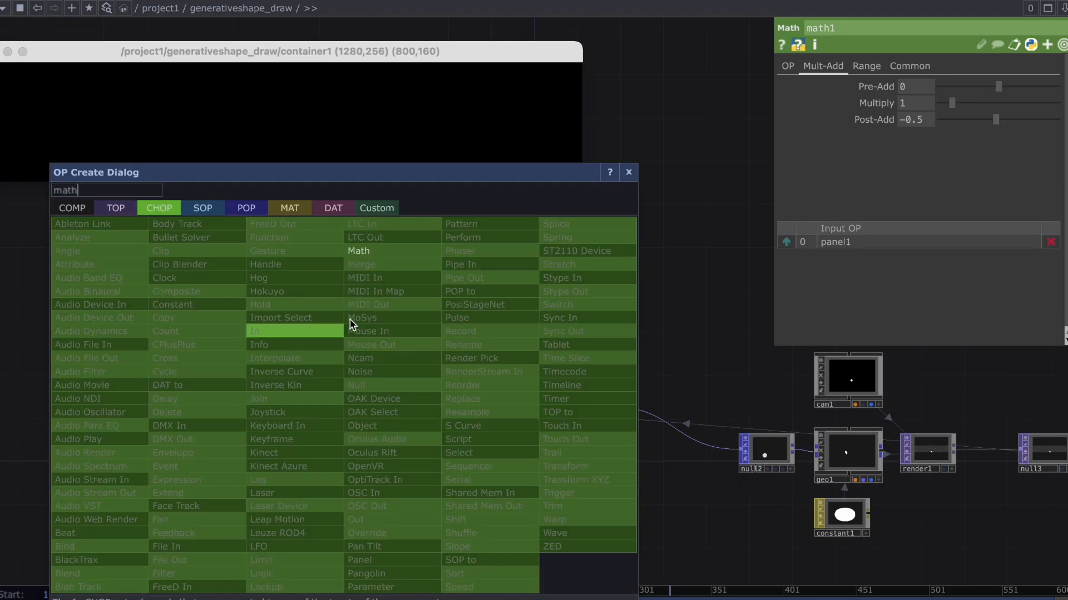
pyautogui.click(370, 255)
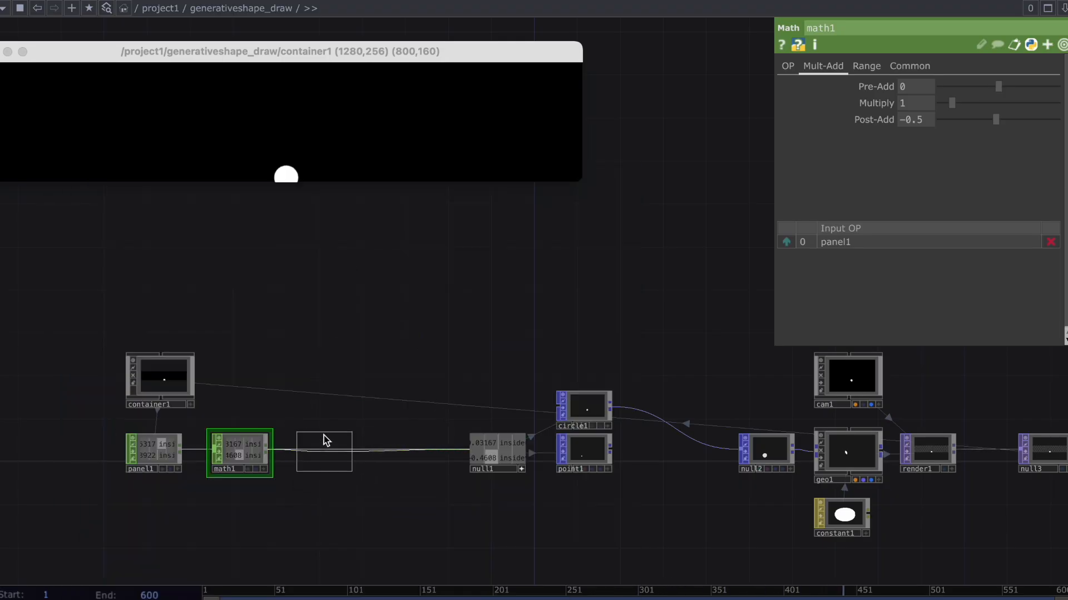
pyautogui.click(325, 453)
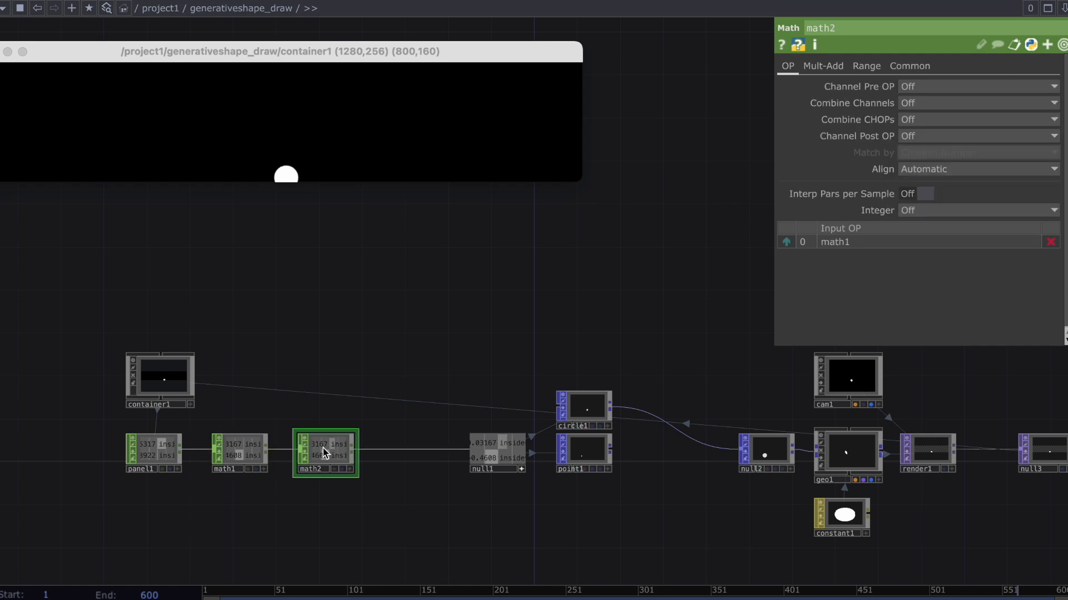
# Set math2's Multiply to 5 with its Scope limited to insideu, and move the container1 viewer window fully into view.
pyautogui.click(824, 71)
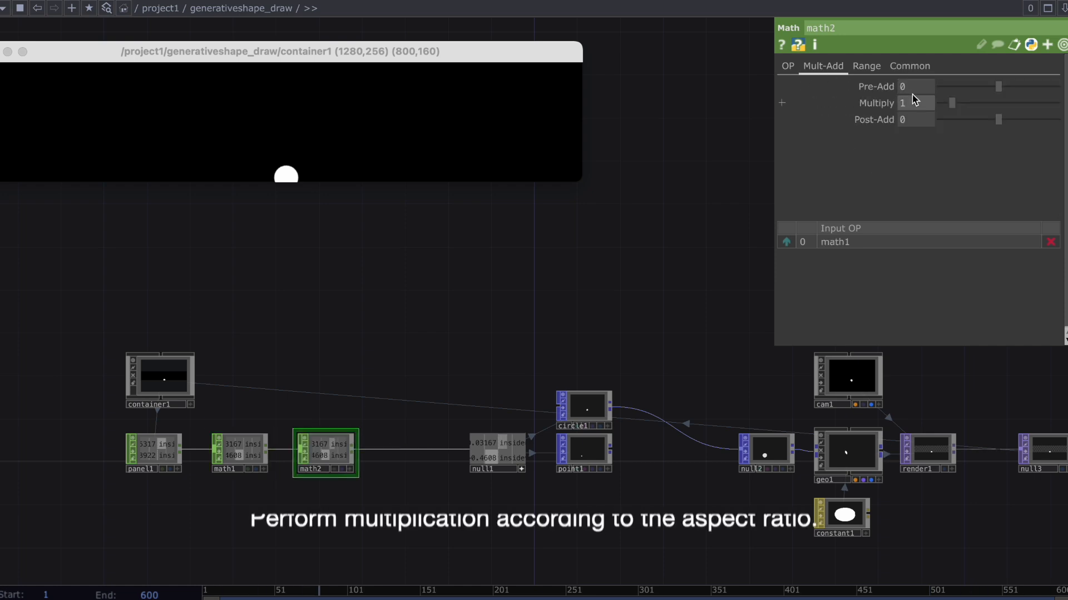
pyautogui.press('Return')
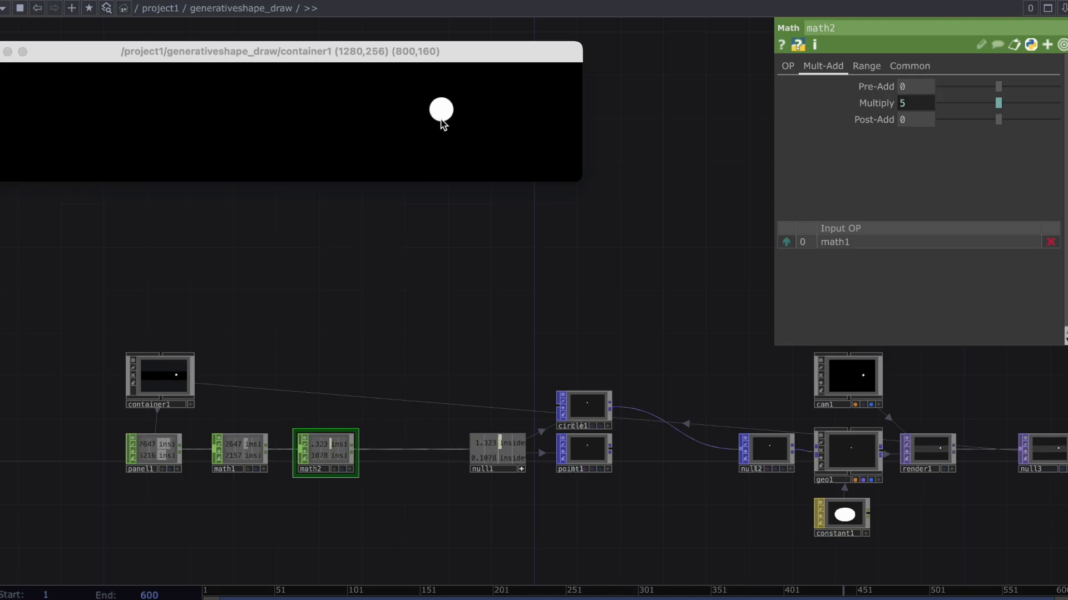
pyautogui.click(911, 67)
pyautogui.click(1052, 103)
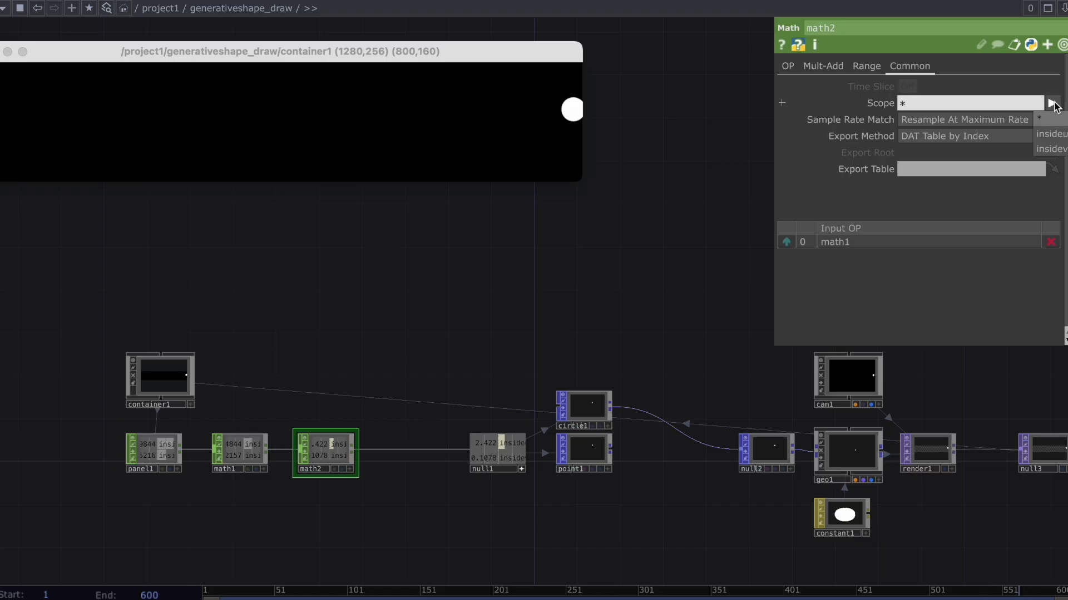
pyautogui.click(1053, 133)
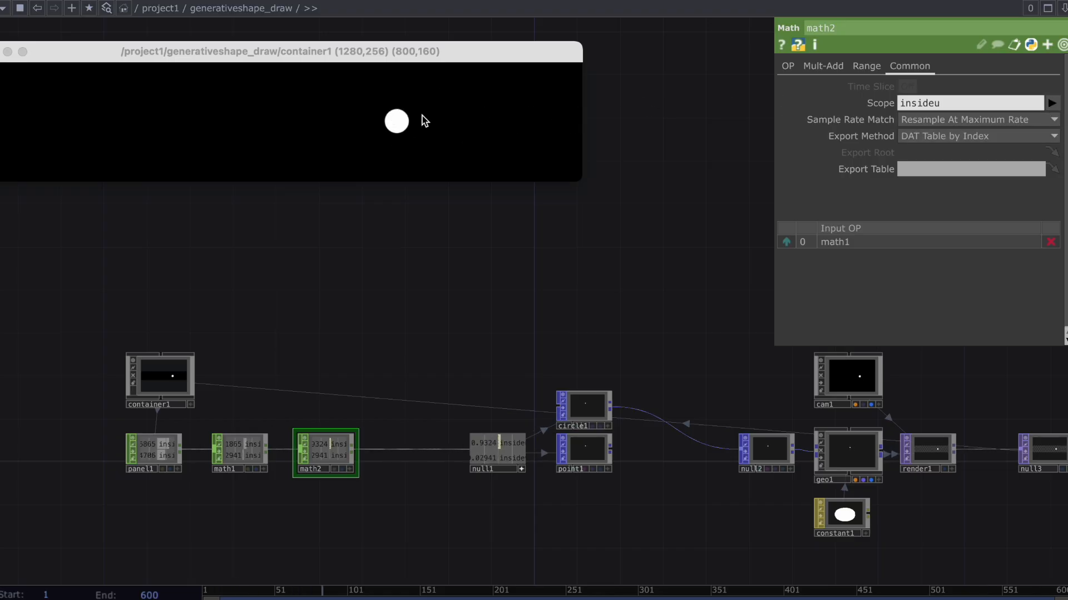
pyautogui.moveTo(143, 56); pyautogui.dragTo(257, 59)
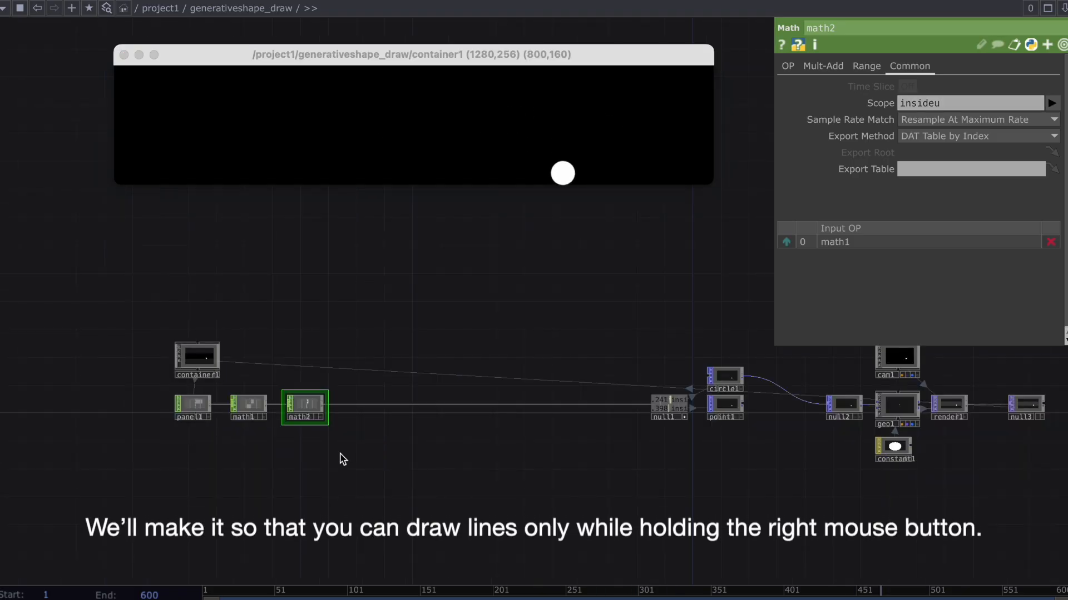
# Add a Mouse In CHOP to the network and place it directly below math2.
pyautogui.press('Tab')
pyautogui.write('mo')
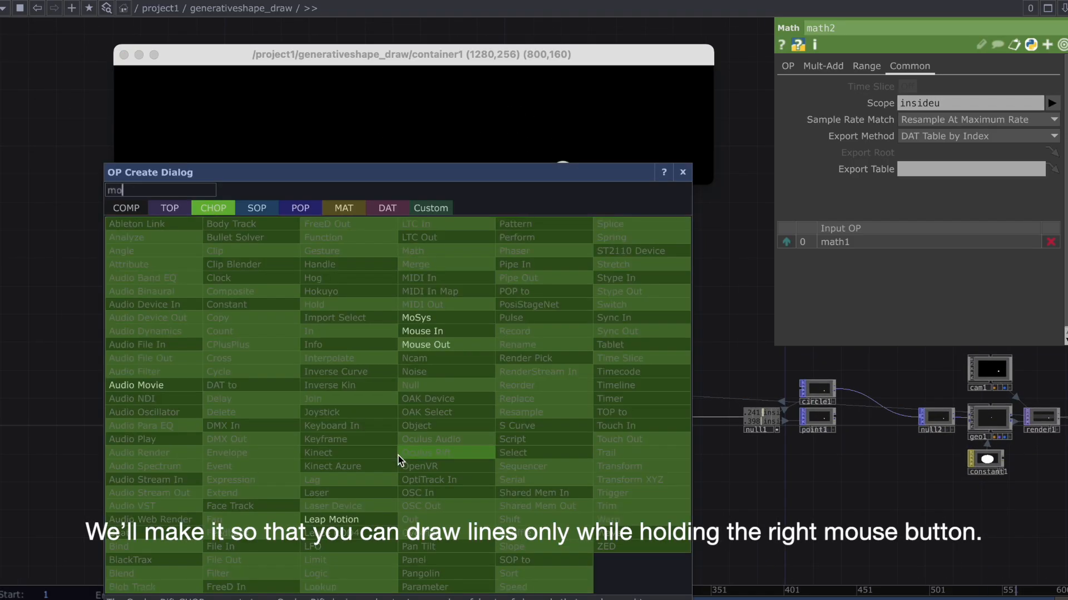
pyautogui.write('use')
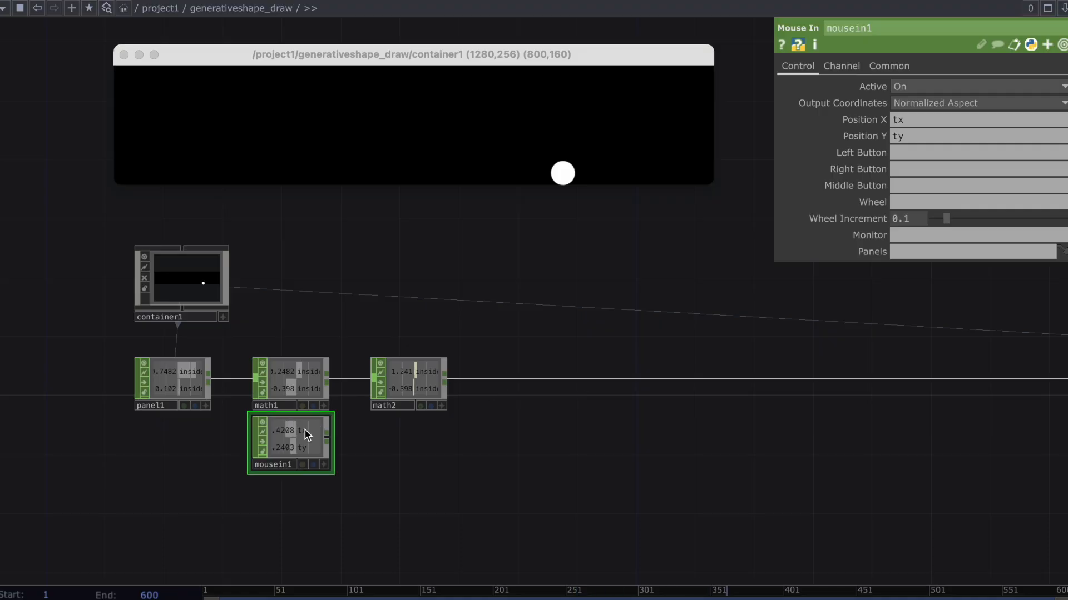
pyautogui.moveTo(306, 436); pyautogui.dragTo(420, 433)
# Clear mousein1's Position X and Position Y channel names and name its Right Button channel R.
pyautogui.click(986, 119)
pyautogui.press('BackSpace')
pyautogui.click(985, 131)
pyautogui.press('BackSpace')
pyautogui.click(968, 155)
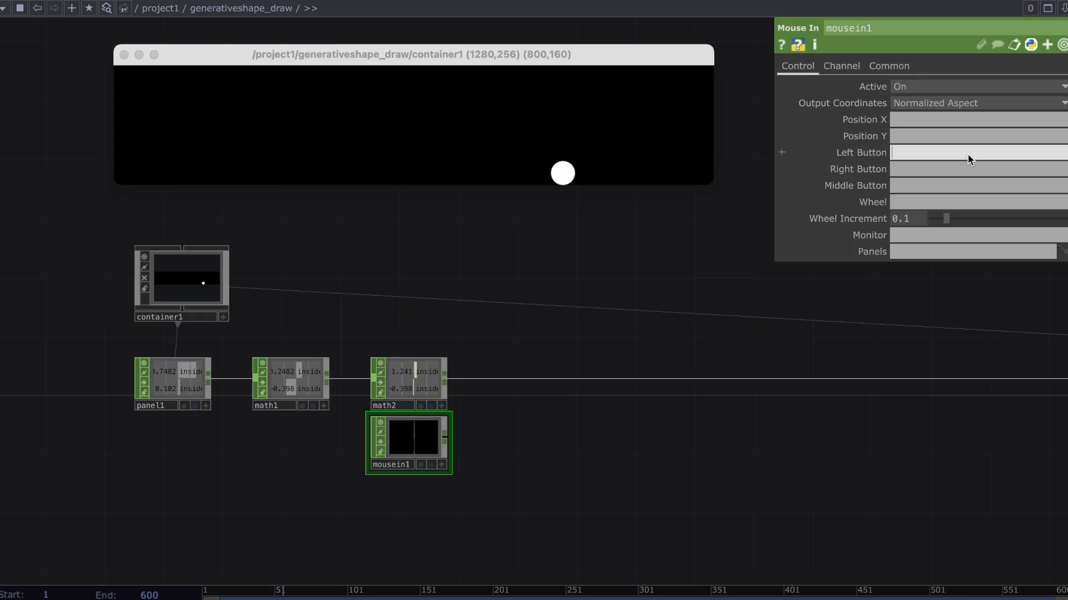
pyautogui.click(966, 169)
pyautogui.write('R')
pyautogui.press('Return')
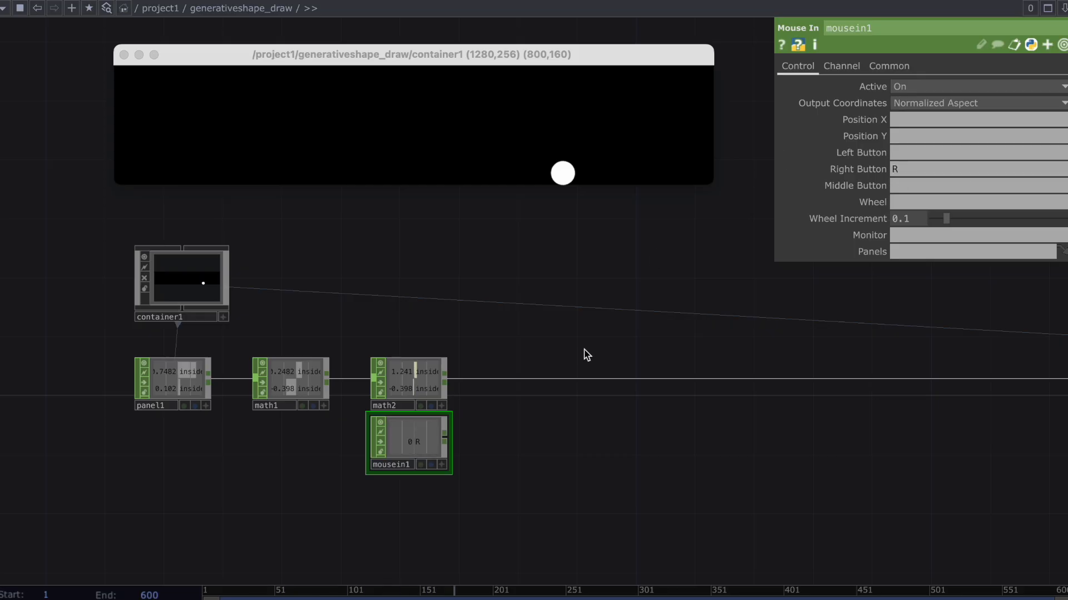
# Insert a Math CHOP between math2 and null1, and wire mousein1 into it as the second input.
pyautogui.rightClick(565, 379)
pyautogui.click(575, 369)
pyautogui.write('maht')
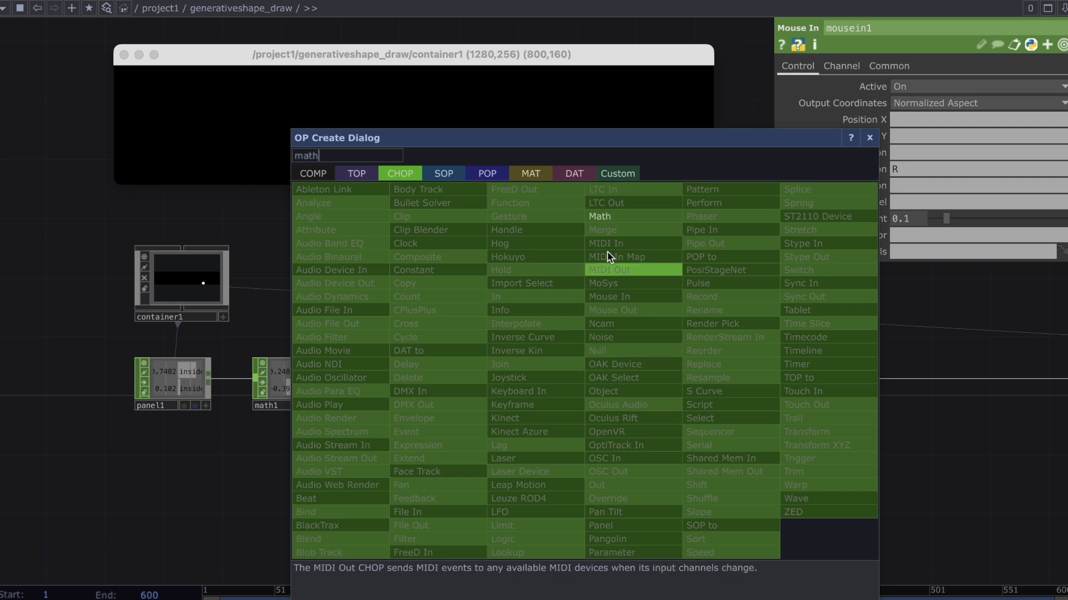
pyautogui.click(612, 216)
pyautogui.click(508, 389)
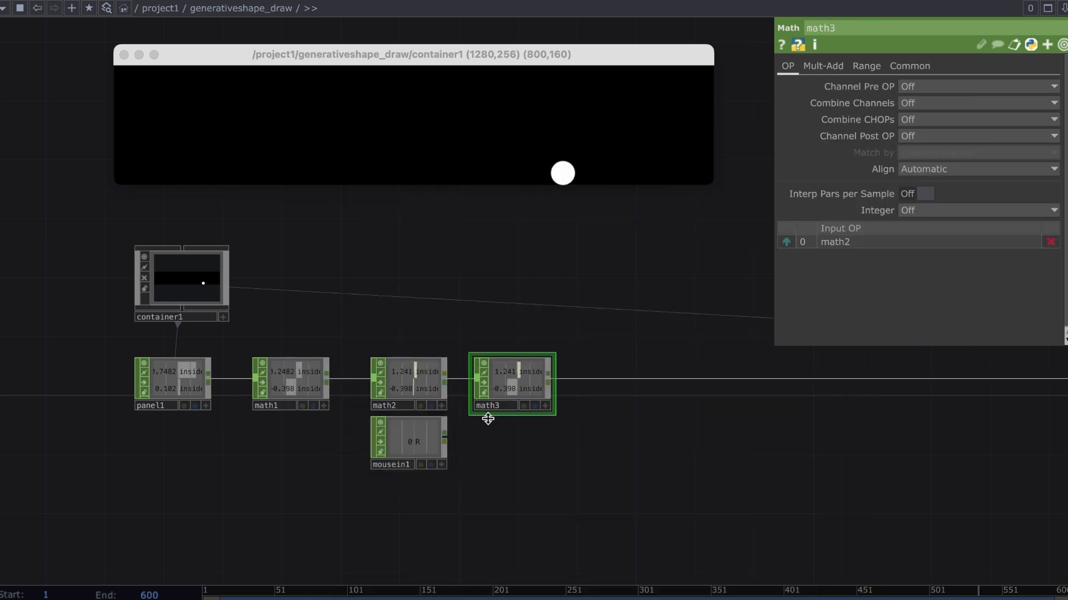
pyautogui.moveTo(444, 439); pyautogui.dragTo(522, 379)
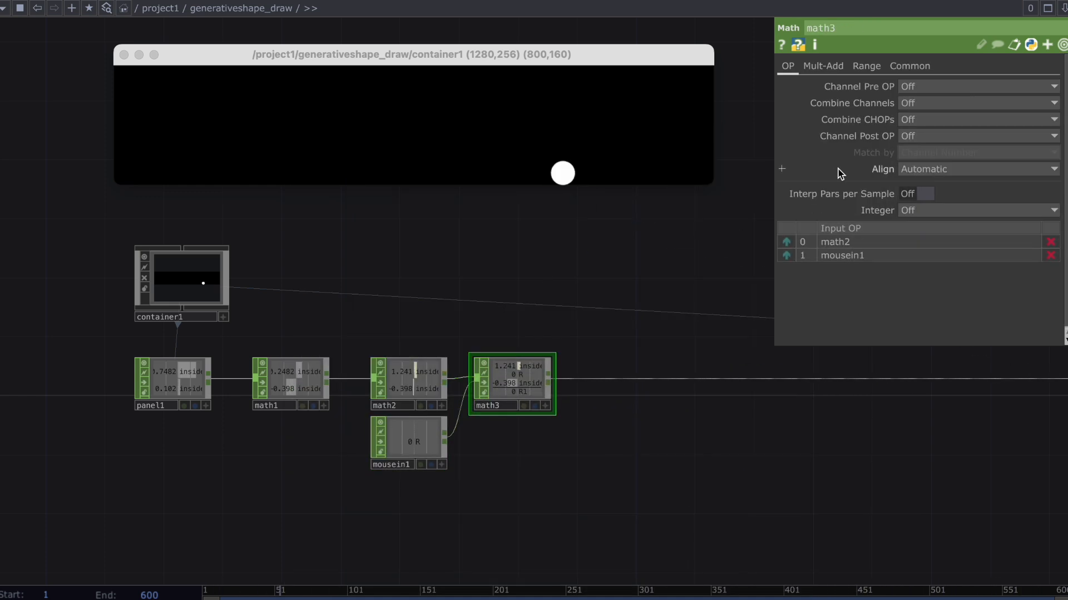
# Set math3's Combine CHOPs to Multiply and test the circle's tracking in the viewer with the right mouse button held.
pyautogui.click(912, 136)
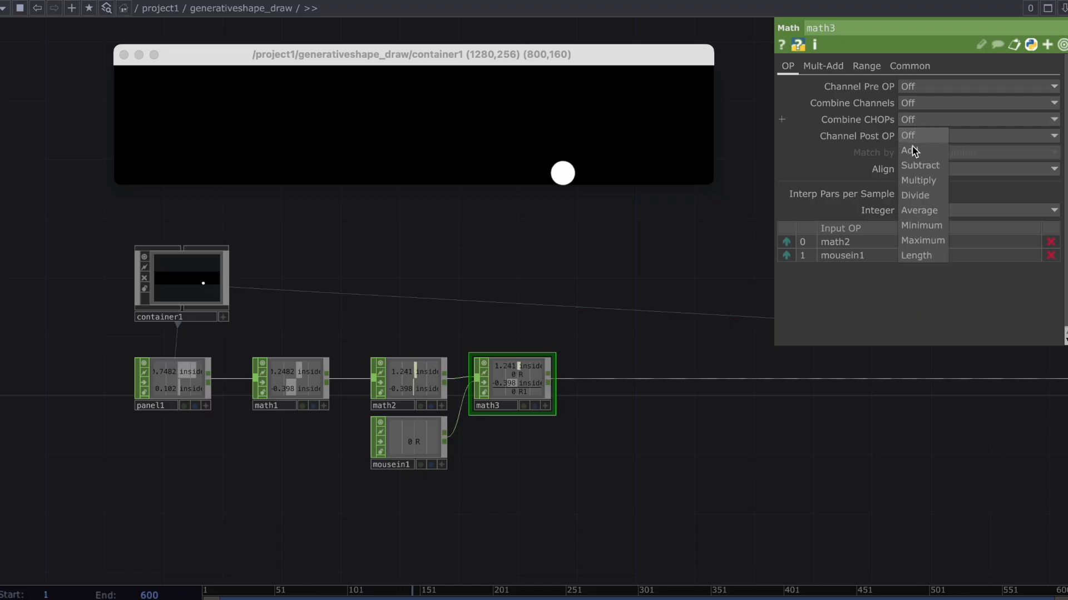
pyautogui.click(918, 180)
pyautogui.click(423, 126)
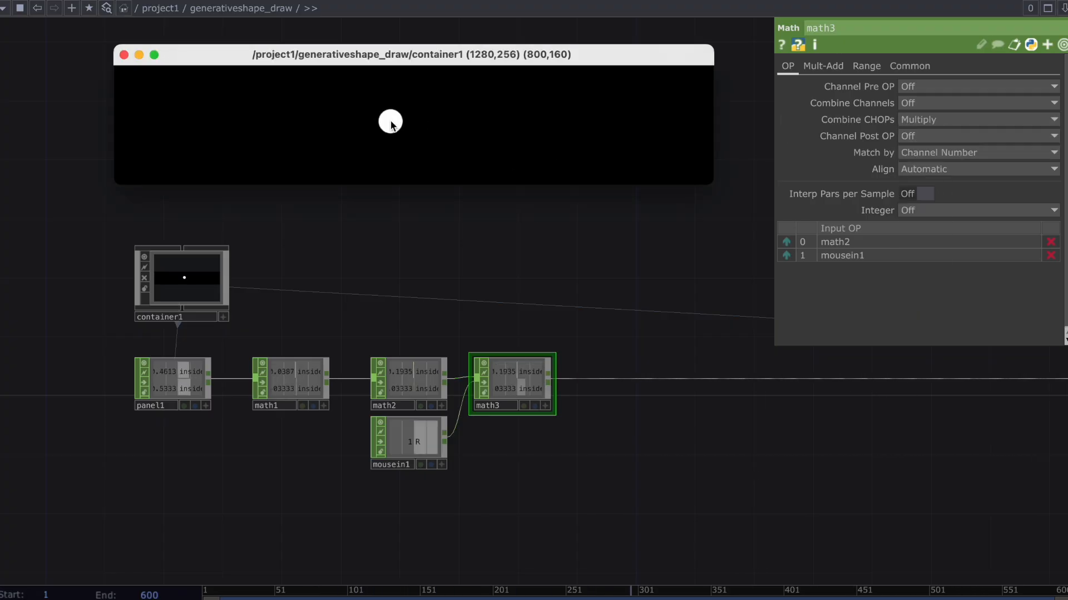
pyautogui.moveTo(296, 100); pyautogui.dragTo(253, 117, button='right')
pyautogui.moveTo(459, 123); pyautogui.dragTo(424, 121, button='right')
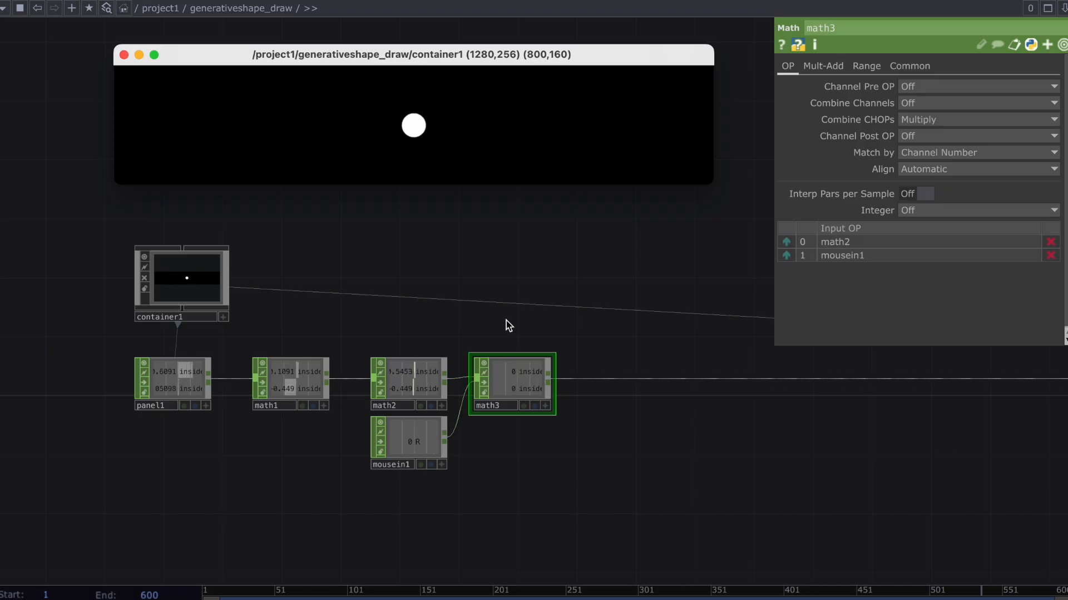
pyautogui.moveTo(517, 320); pyautogui.dragTo(450, 312)
pyautogui.scroll(-3, 451, 312)
pyautogui.moveTo(646, 362); pyautogui.dragTo(568, 363)
pyautogui.scroll(-2, 568, 363)
pyautogui.scroll(-1, 568, 363)
pyautogui.scroll(-1, 573, 366)
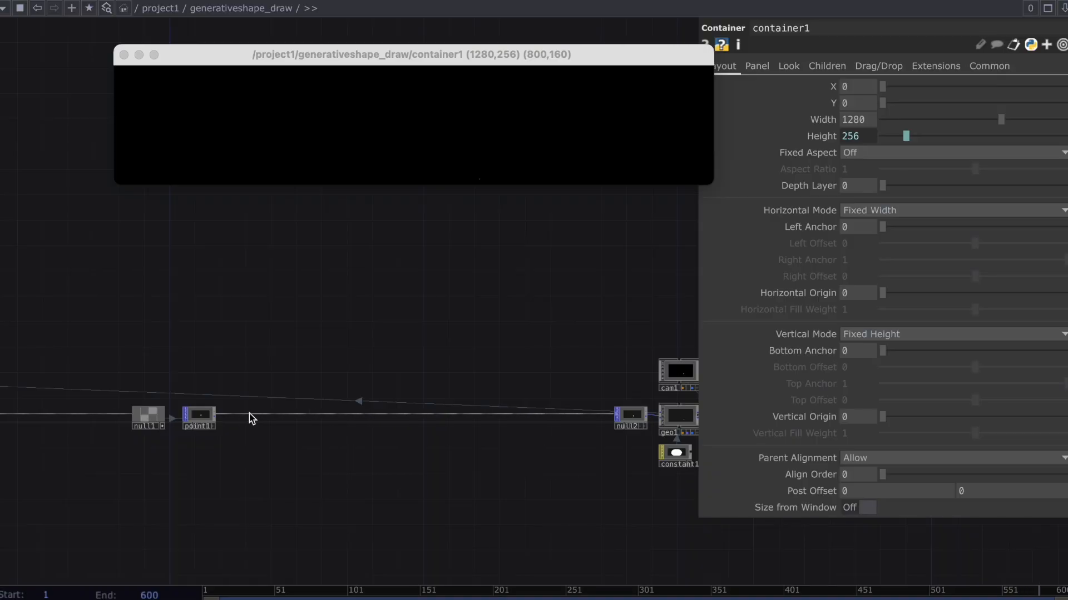
# Insert a Feedback POP on the wire between point1 and null2, placed slightly above point1.
pyautogui.rightClick(251, 418)
pyautogui.click(259, 397)
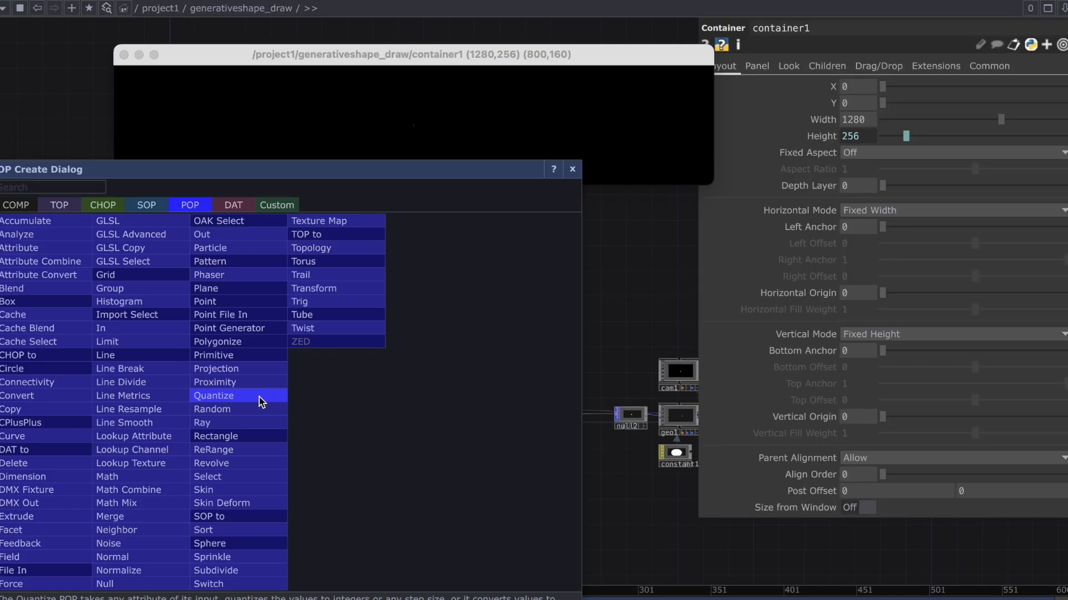
pyautogui.write('feed')
pyautogui.click(22, 543)
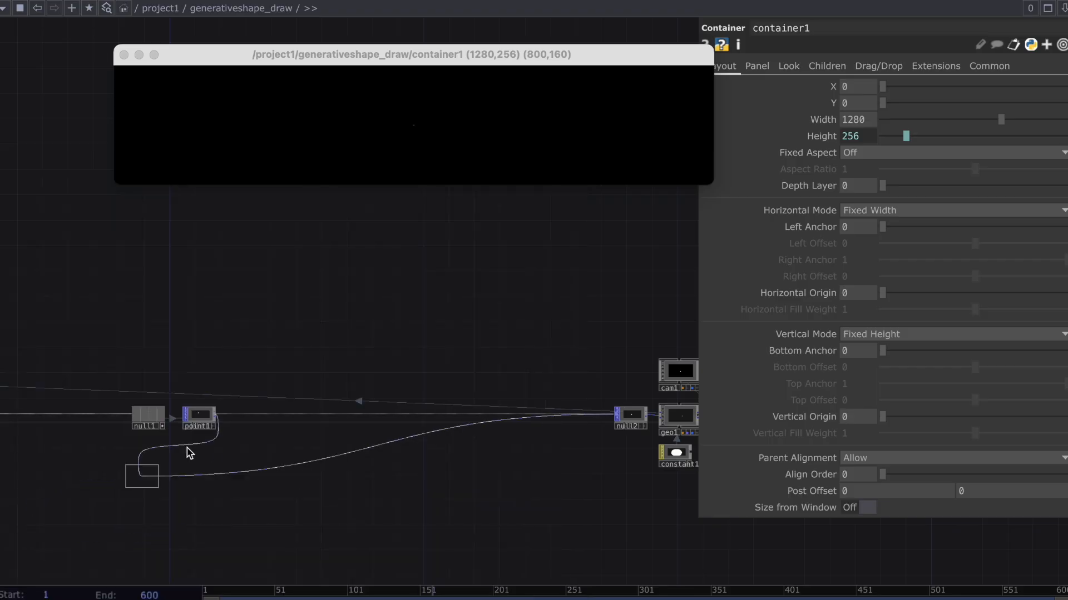
pyautogui.click(249, 383)
# Insert a Null POP between feedback1 and null2, and move it down level with point1.
pyautogui.rightClick(347, 386)
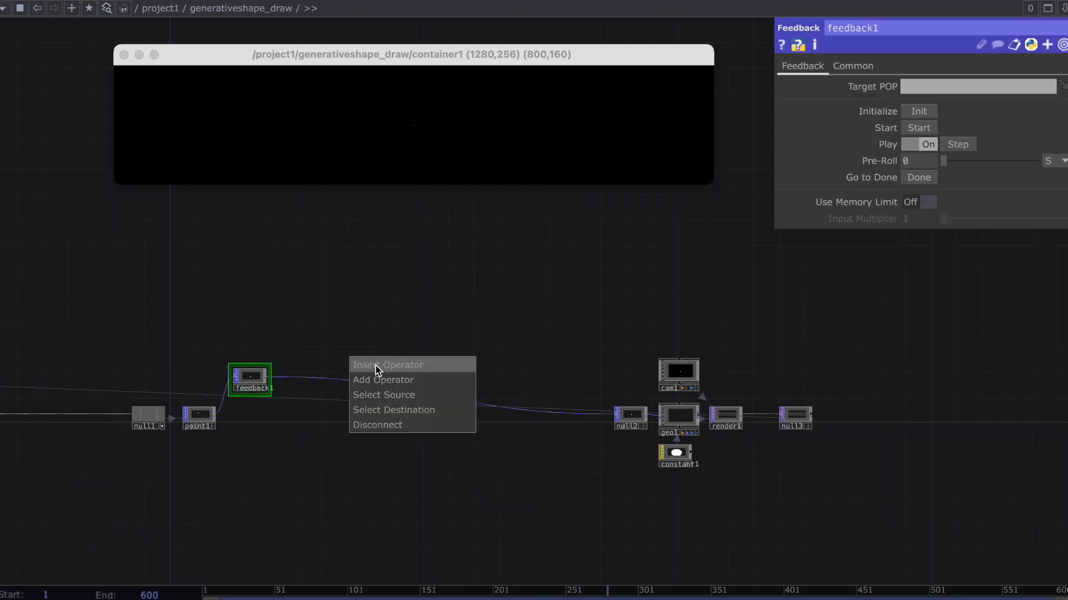
pyautogui.click(375, 365)
pyautogui.write('null')
pyautogui.press('Return')
pyautogui.click(375, 365)
pyautogui.moveTo(376, 370); pyautogui.dragTo(305, 420)
pyautogui.scroll(3, 305, 420)
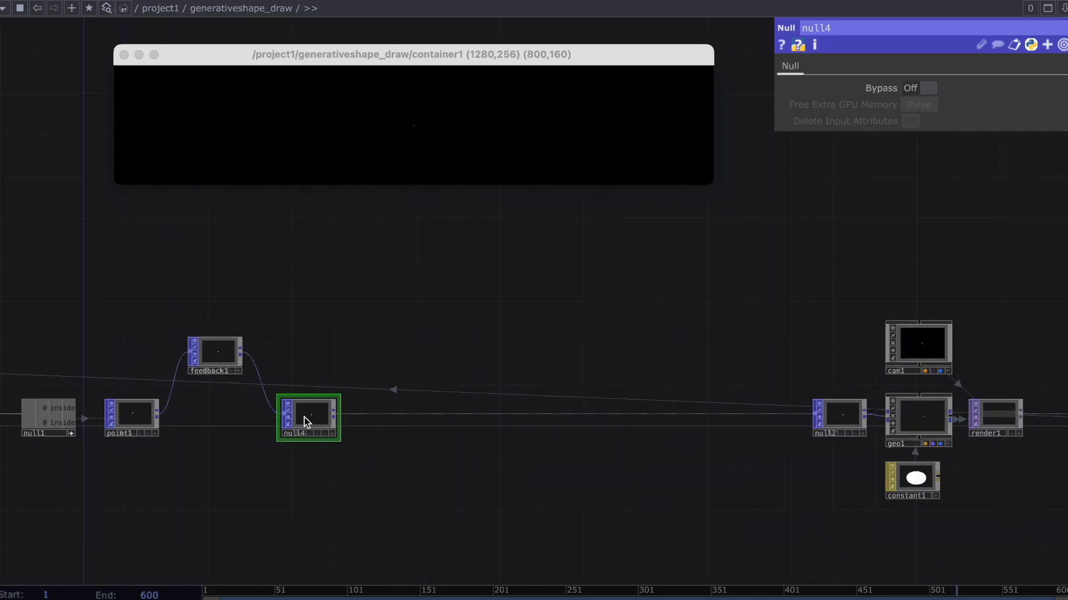
# Combine feedback1 and point1 in a new Merge POP feeding null4, and set feedback1's Target POP to null4.
pyautogui.press('Tab')
pyautogui.write('me')
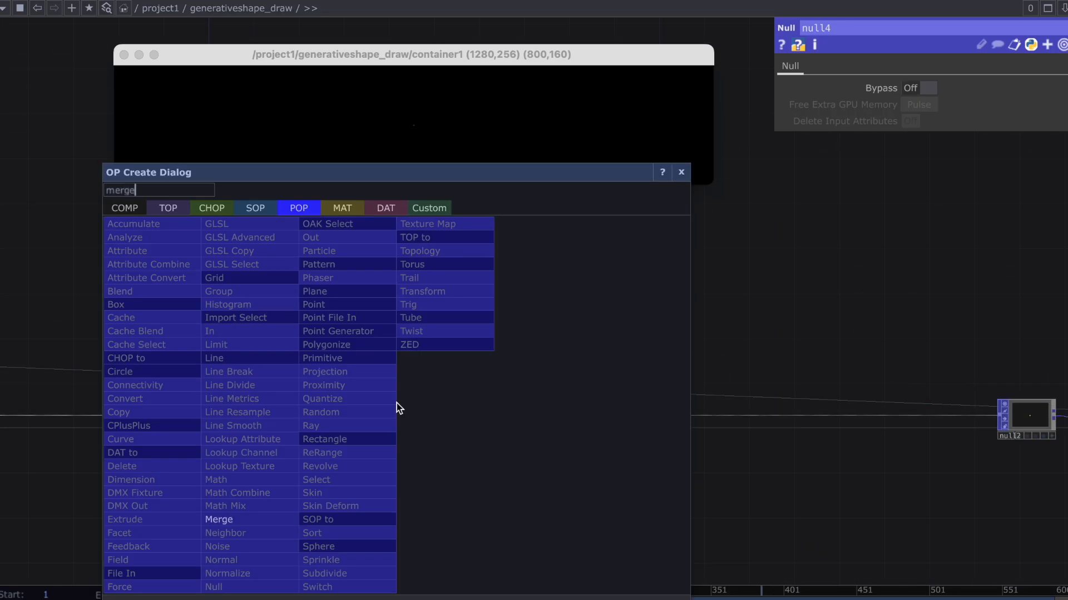
pyautogui.click(262, 519)
pyautogui.moveTo(370, 350); pyautogui.dragTo(358, 415)
pyautogui.moveTo(288, 415); pyautogui.dragTo(473, 417)
pyautogui.moveTo(381, 412); pyautogui.dragTo(416, 413)
pyautogui.click(213, 101)
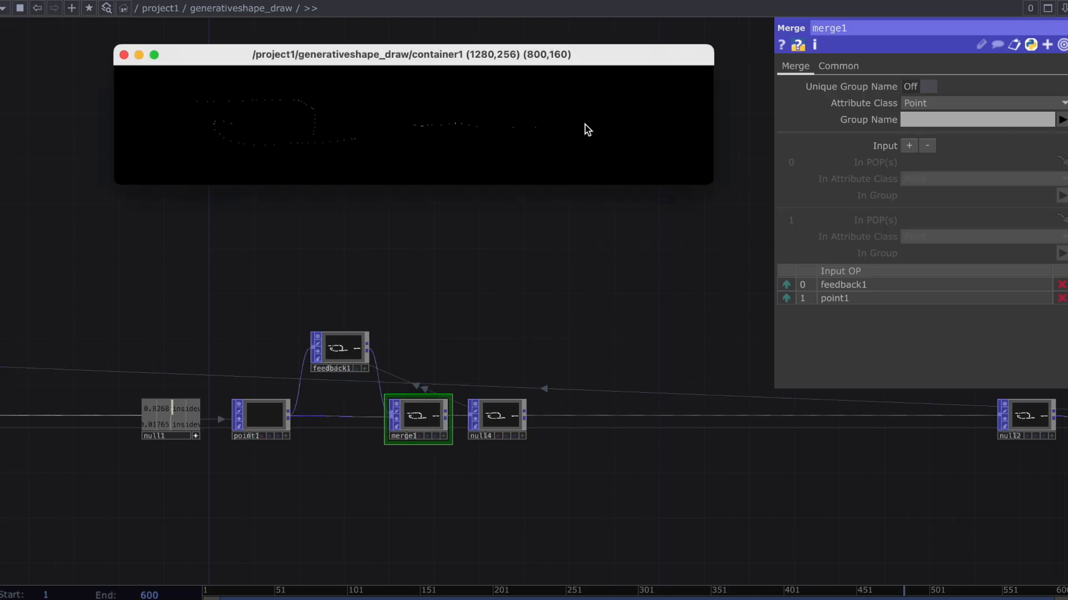
# Add a Keyboard In CHOP directly above feedback1.
pyautogui.press('Tab')
pyautogui.write('key')
pyautogui.click(278, 373)
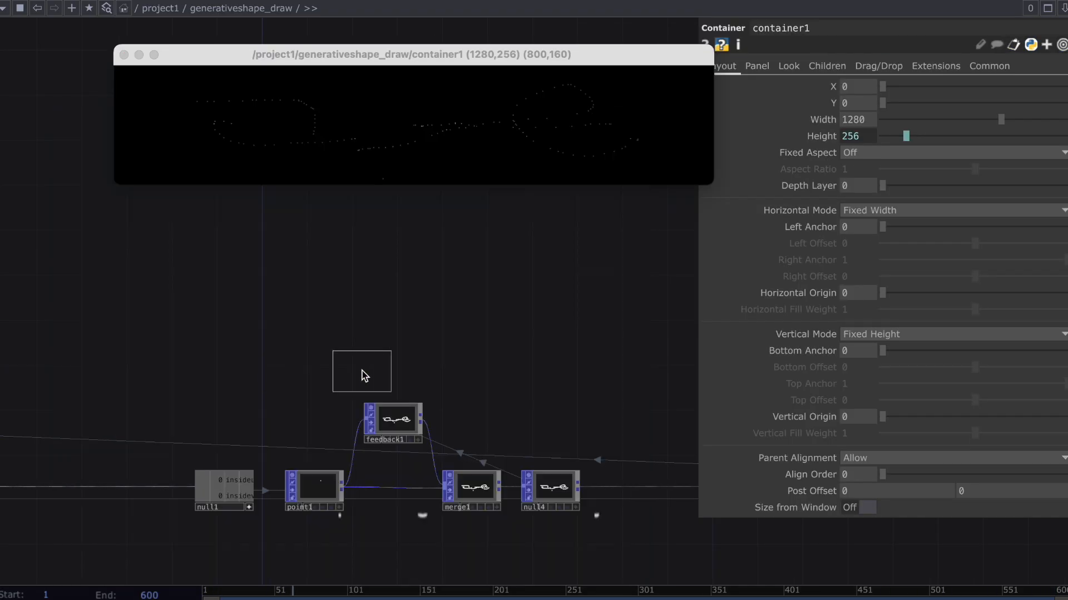
pyautogui.click(397, 381)
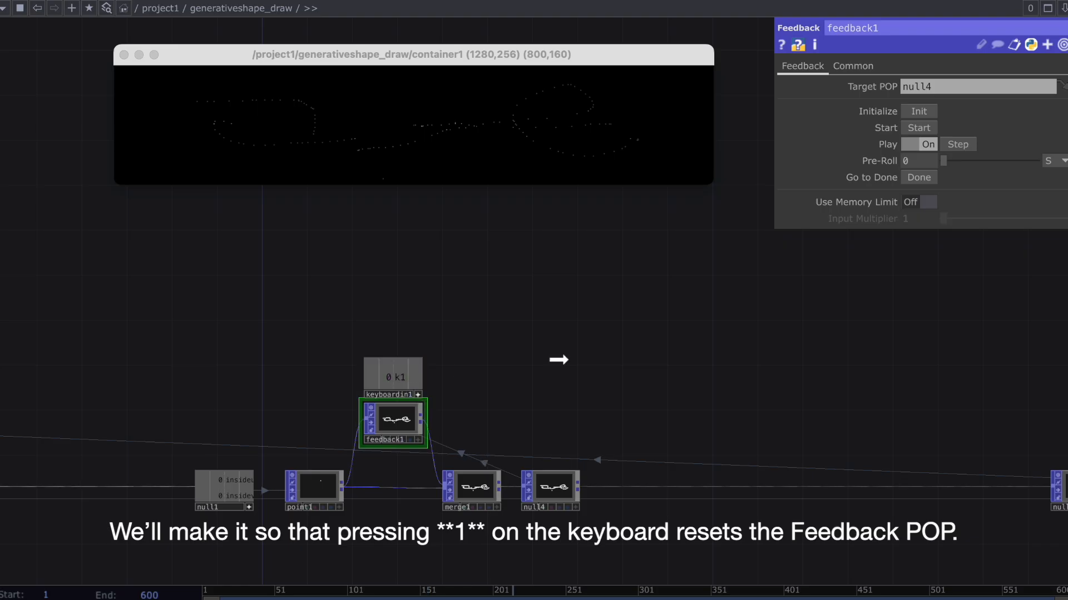
# Drive feedback1's Start with keyboardin1's k1 channel, and test resetting and redrawing lines in the viewer window.
pyautogui.click(912, 132)
pyautogui.press('1')
pyautogui.click(419, 395)
pyautogui.moveTo(484, 364); pyautogui.dragTo(458, 324)
pyautogui.click(228, 153)
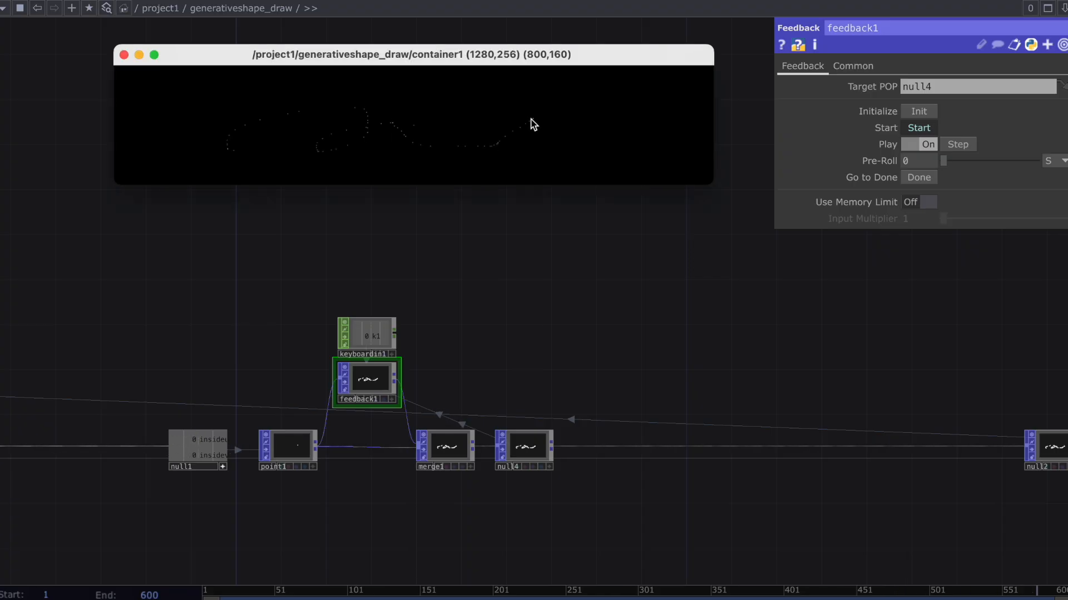
pyautogui.moveTo(426, 102); pyautogui.dragTo(431, 118)
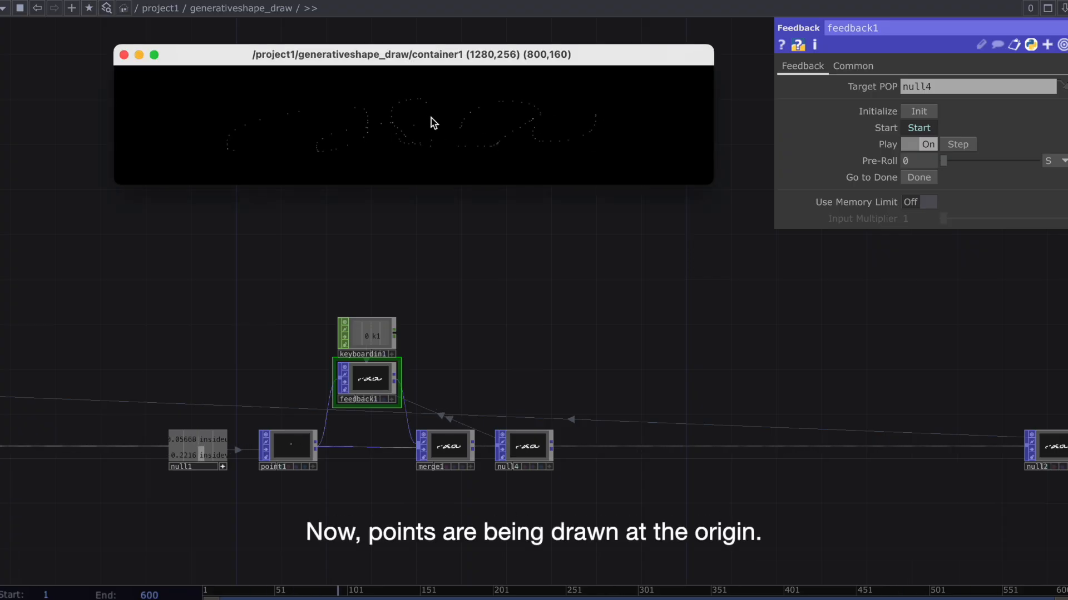
# Insert a Delete POP between null4 and null2, placing it just after null4.
pyautogui.rightClick(584, 422)
pyautogui.click(609, 444)
pyautogui.write('de')
pyautogui.press('Return')
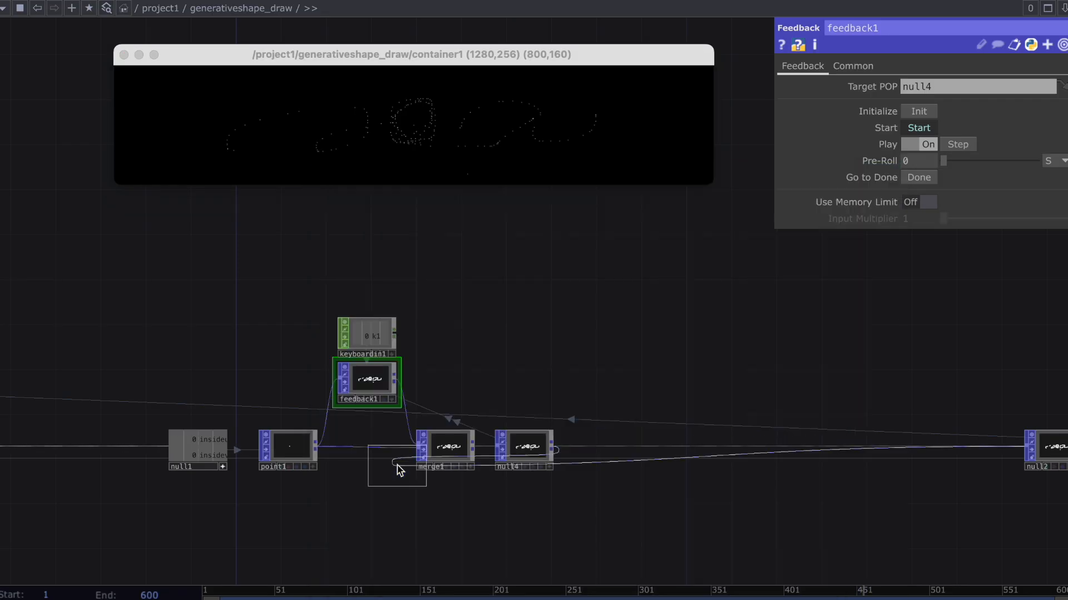
pyautogui.click(602, 447)
# Set delete1's first attribute condition to P(0) == 0.
pyautogui.click(1062, 120)
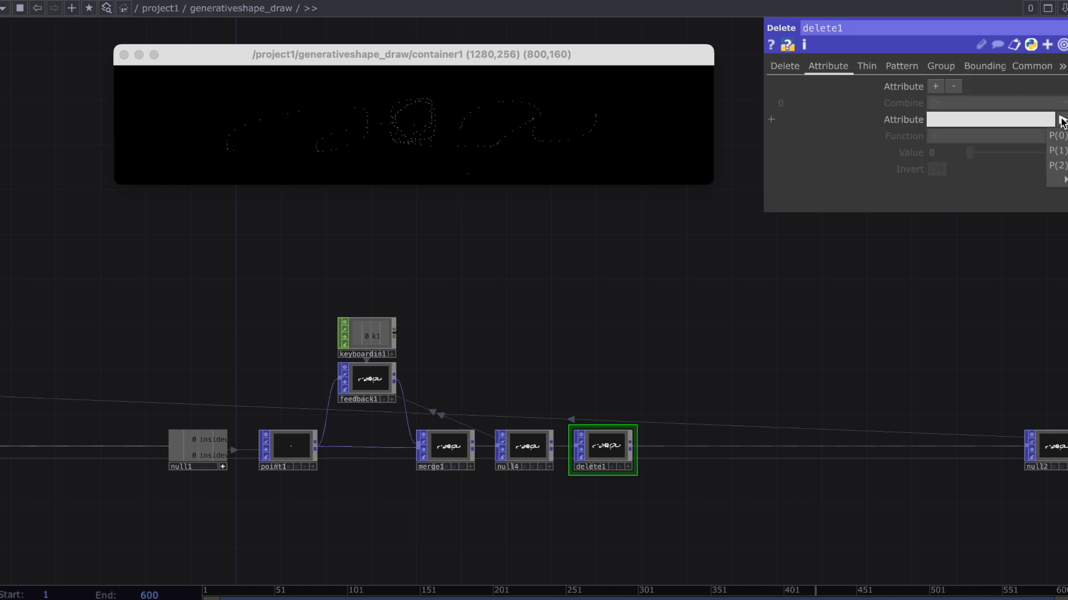
pyautogui.click(1058, 139)
pyautogui.click(972, 140)
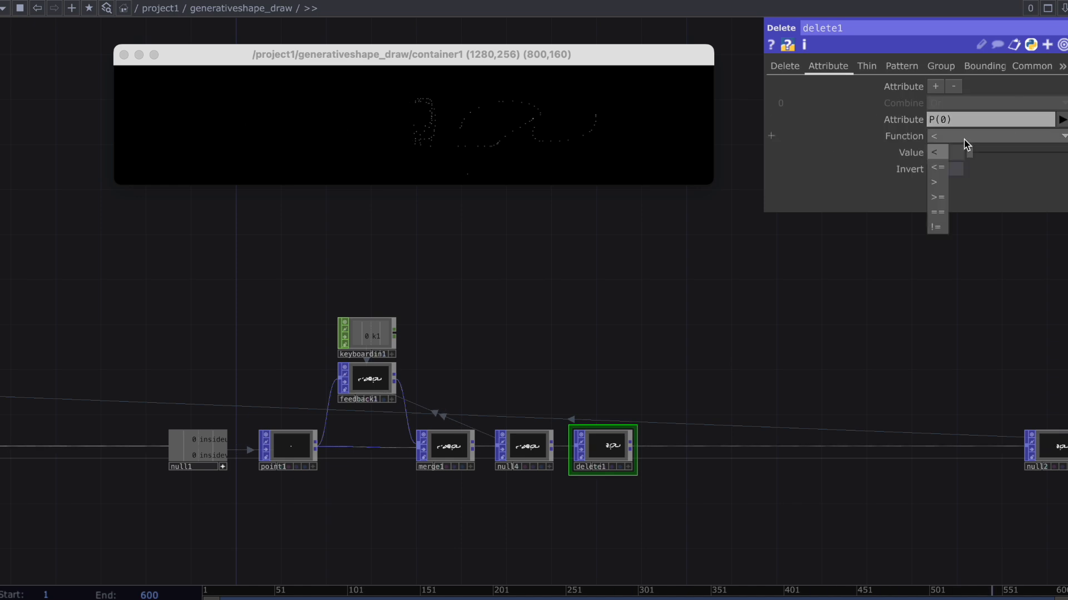
pyautogui.click(937, 211)
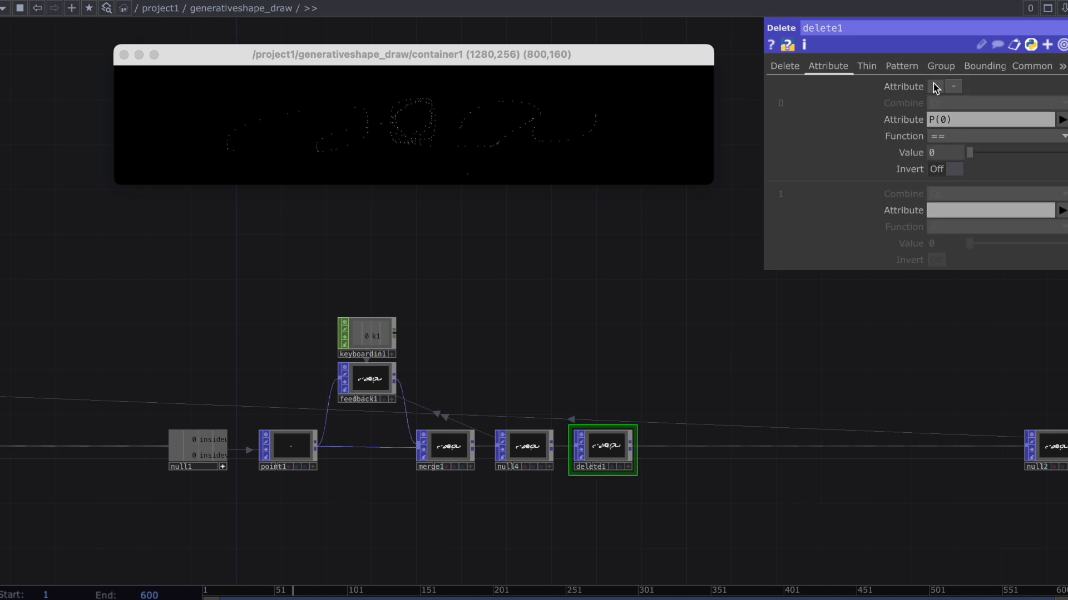
# Add a second attribute condition to delete1, combining P(1) == 0 with And.
pyautogui.click(1062, 210)
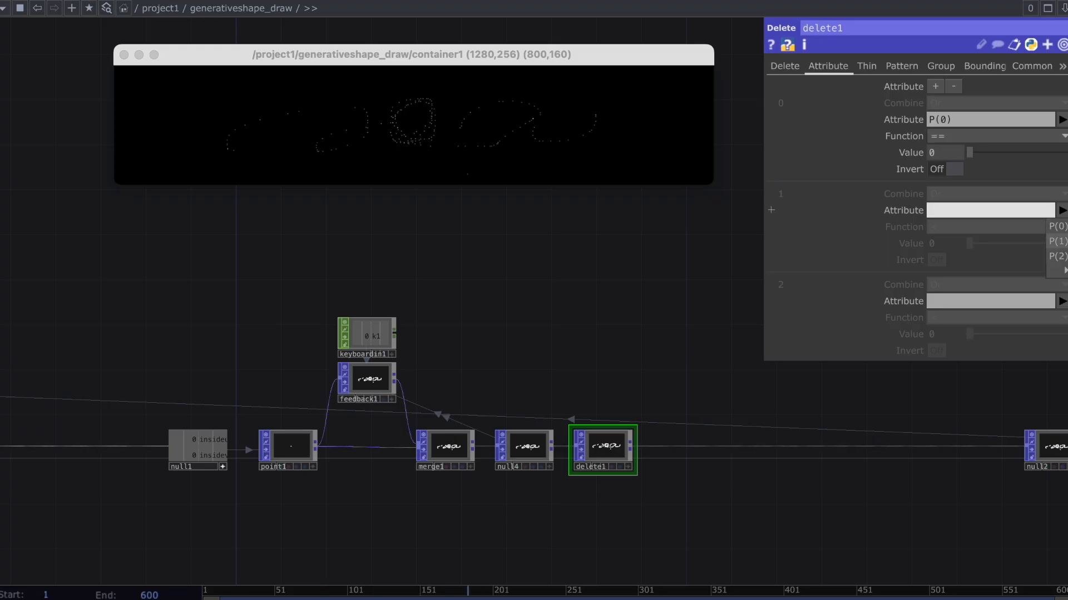
pyautogui.click(1058, 243)
pyautogui.click(970, 196)
pyautogui.click(960, 217)
pyautogui.click(957, 228)
pyautogui.click(937, 301)
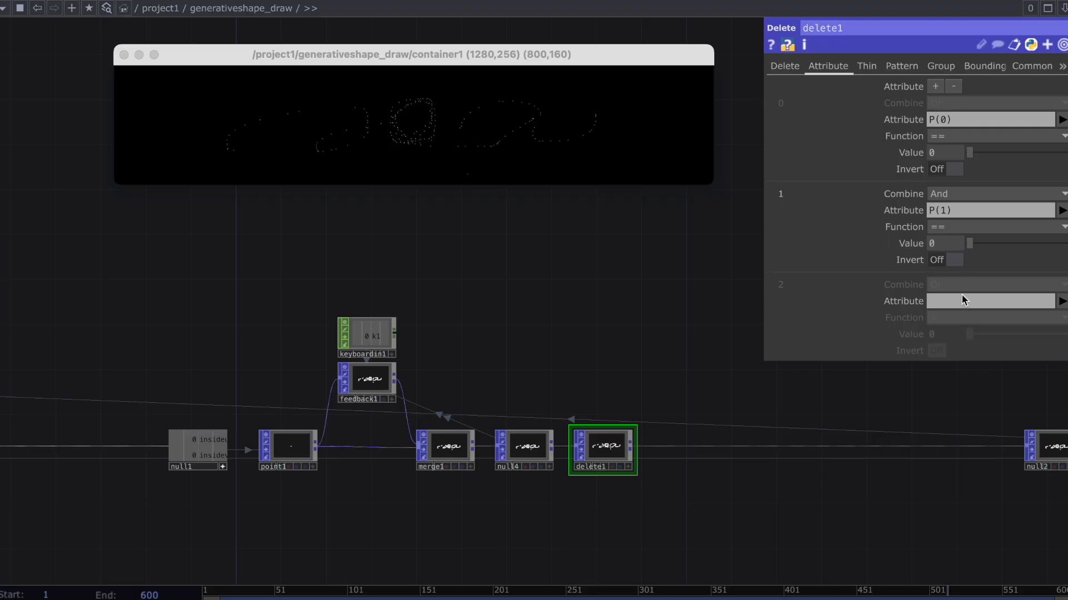
# Add a third attribute condition to delete1, combining P(2) == 0 with And.
pyautogui.click(1062, 301)
pyautogui.click(1058, 348)
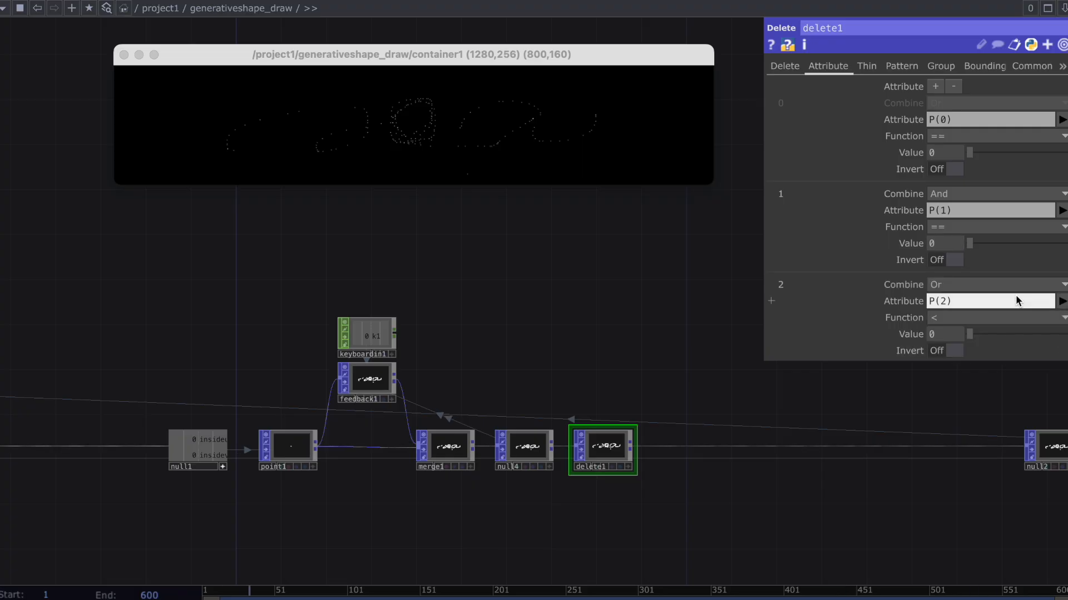
pyautogui.click(1012, 285)
pyautogui.click(929, 302)
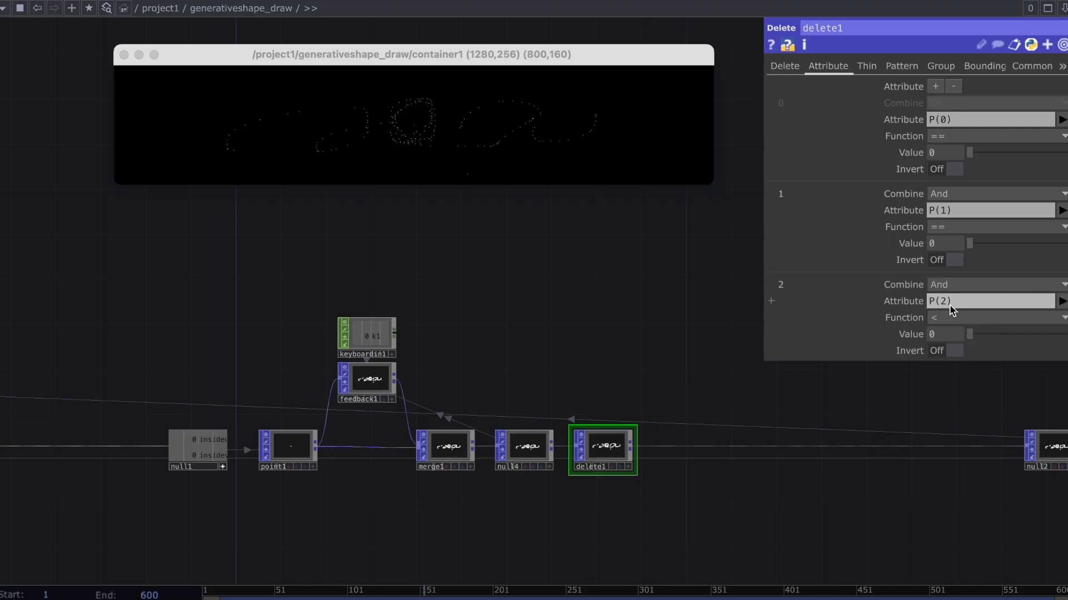
pyautogui.click(949, 317)
# Test drawing in the container viewer window, resetting the accumulated points before and after a new stroke.
pyautogui.scroll(4, 741, 460)
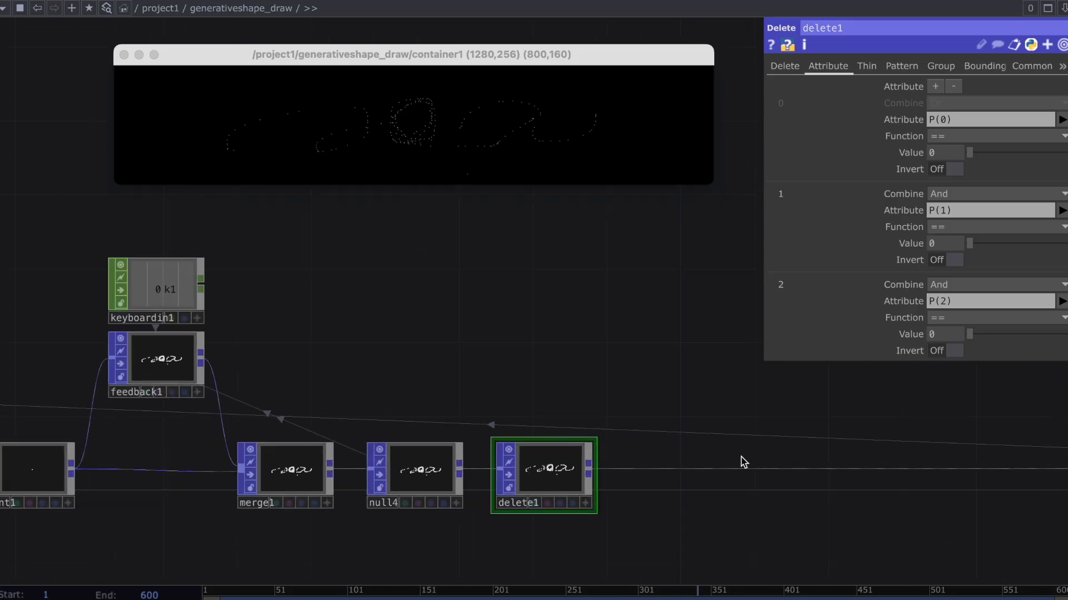
pyautogui.click(402, 105)
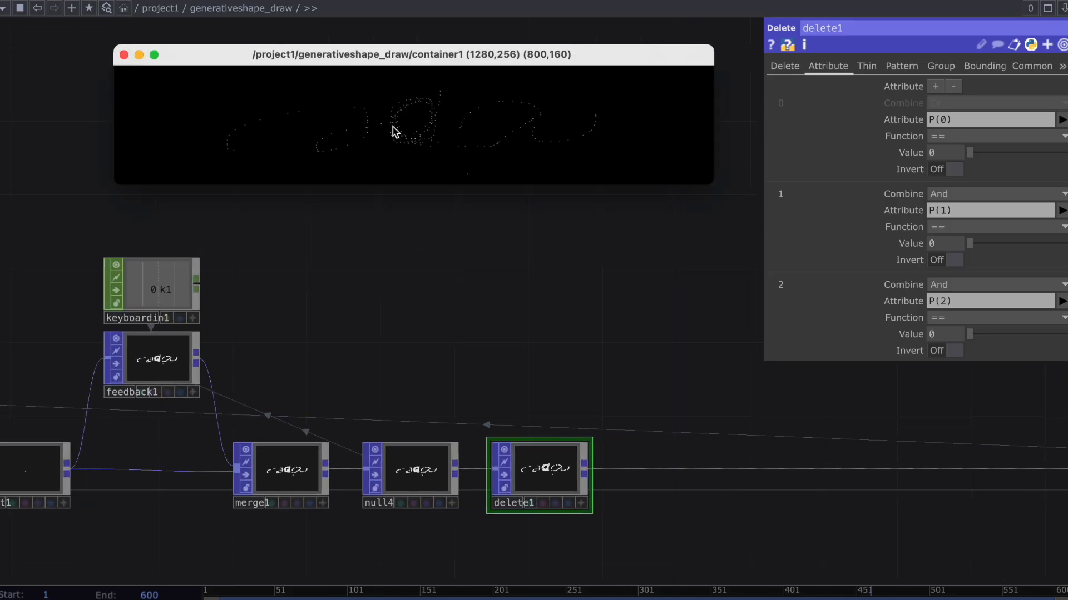
pyautogui.press('1')
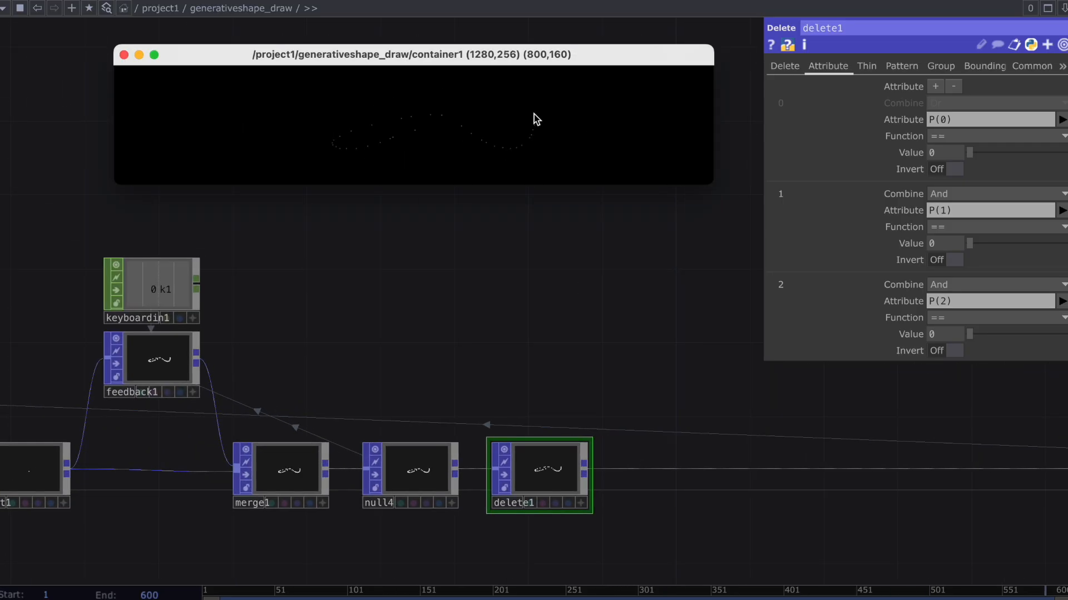
pyautogui.press('1')
# Insert a Line Break POP after delete1 and enable its By Distance Threshold option with a threshold of 0.9.
pyautogui.moveTo(505, 292)
pyautogui.mouseDown()
pyautogui.moveTo(643, 307)
pyautogui.moveTo(490, 326)
pyautogui.mouseUp()
pyautogui.scroll(-1, 643, 307)
pyautogui.scroll(-1, 705, 471)
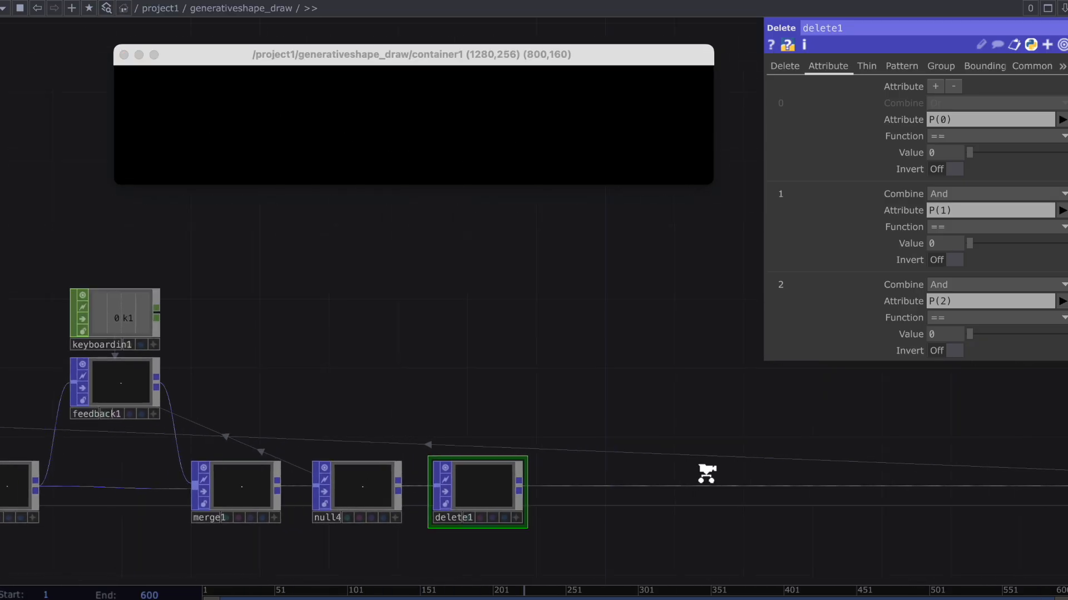
pyautogui.rightClick(660, 463)
pyautogui.click(691, 470)
pyautogui.write('line')
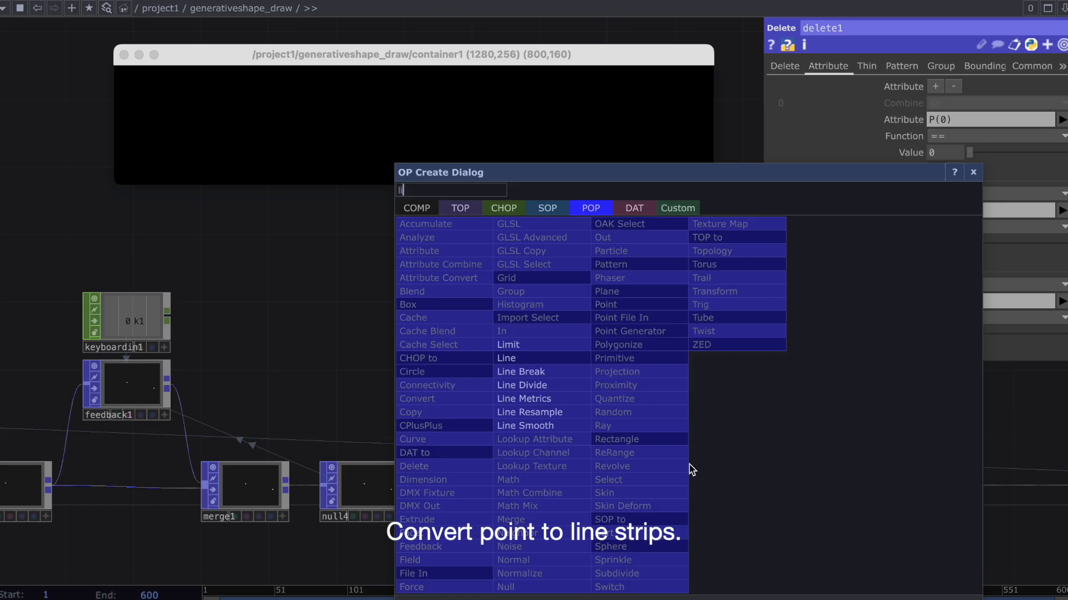
pyautogui.click(567, 374)
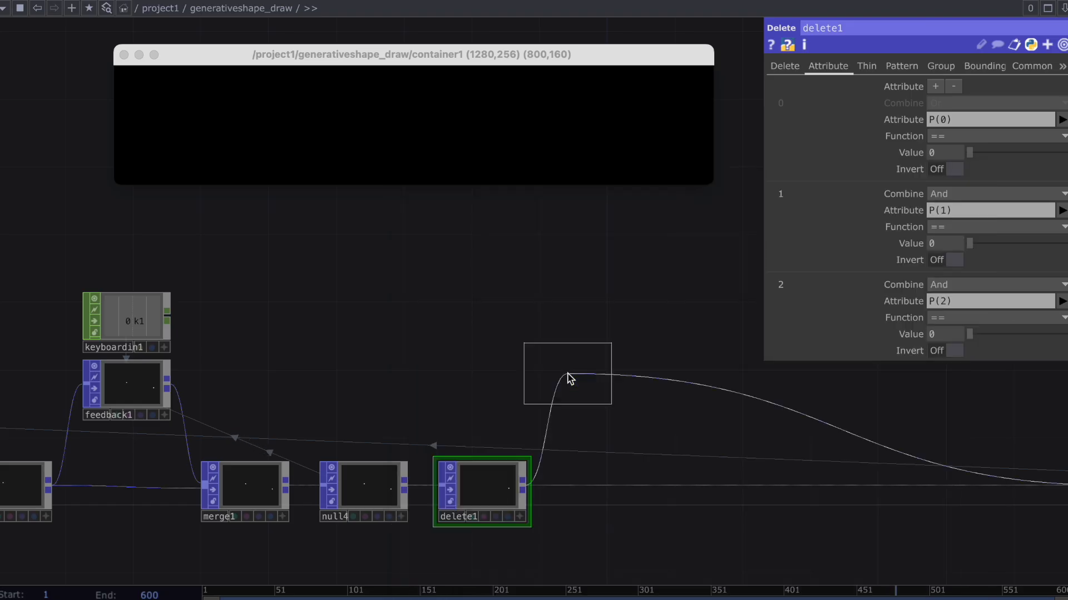
pyautogui.click(587, 489)
pyautogui.click(942, 185)
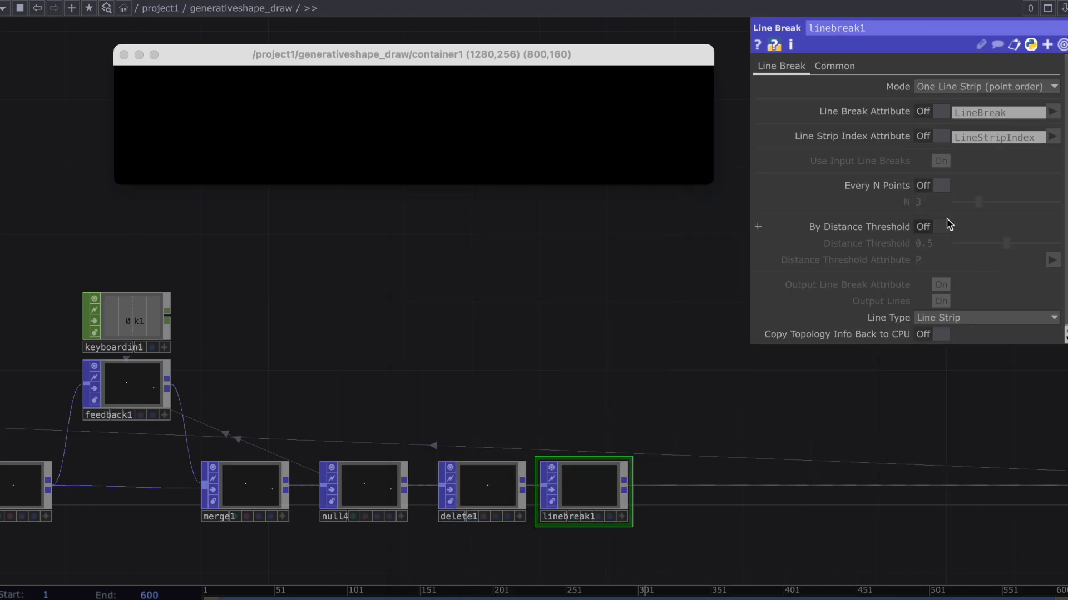
pyautogui.click(941, 227)
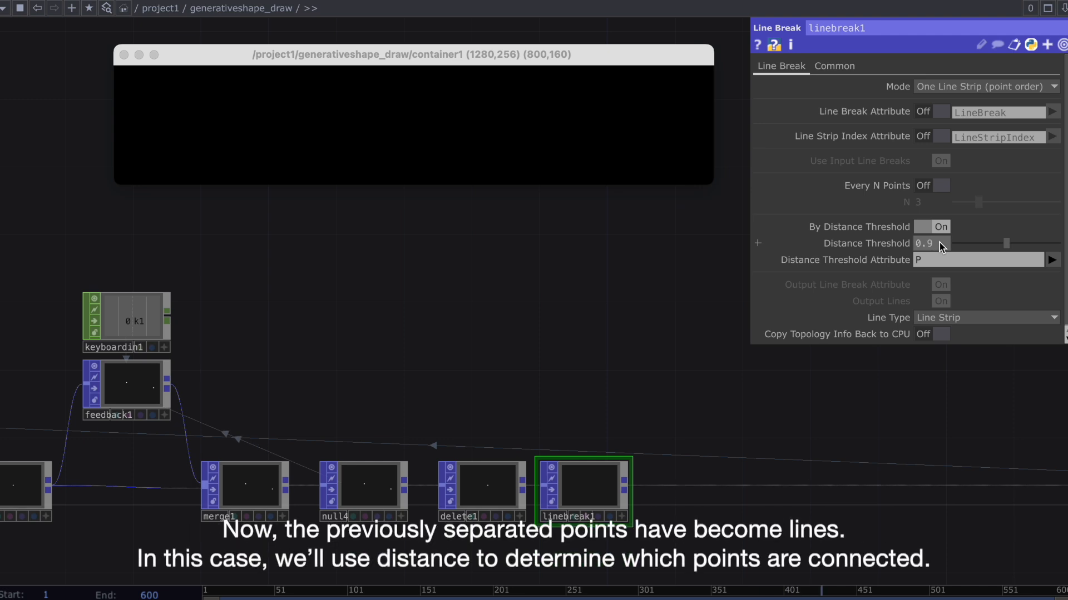
# Insert a Line Resample POP after linebreak1, using Distance between Points with a Max Distance of 0.035.
pyautogui.rightClick(677, 463)
pyautogui.click(703, 474)
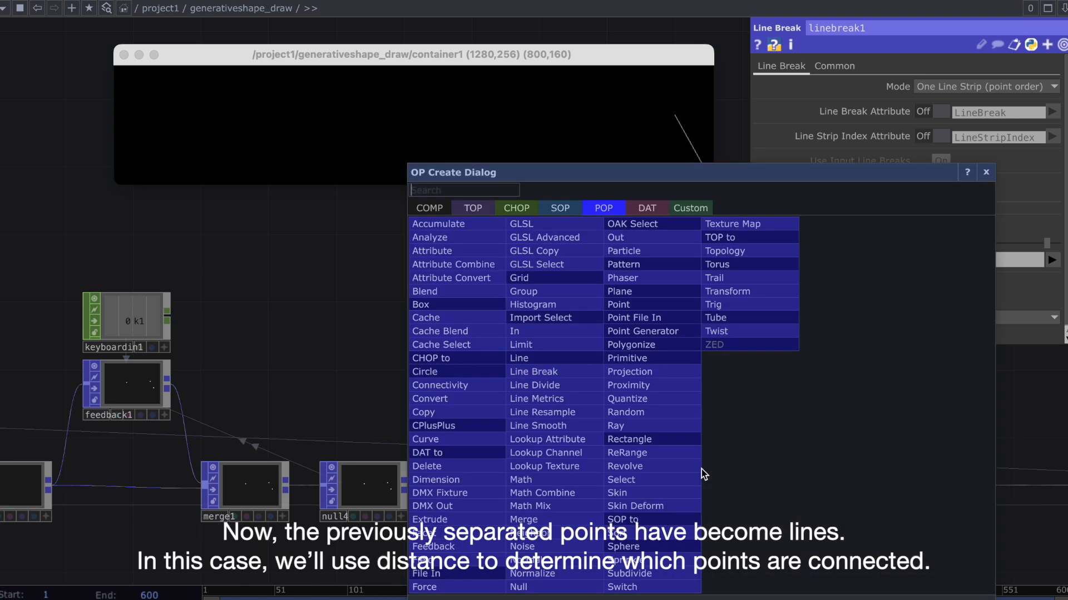
pyautogui.write('lin')
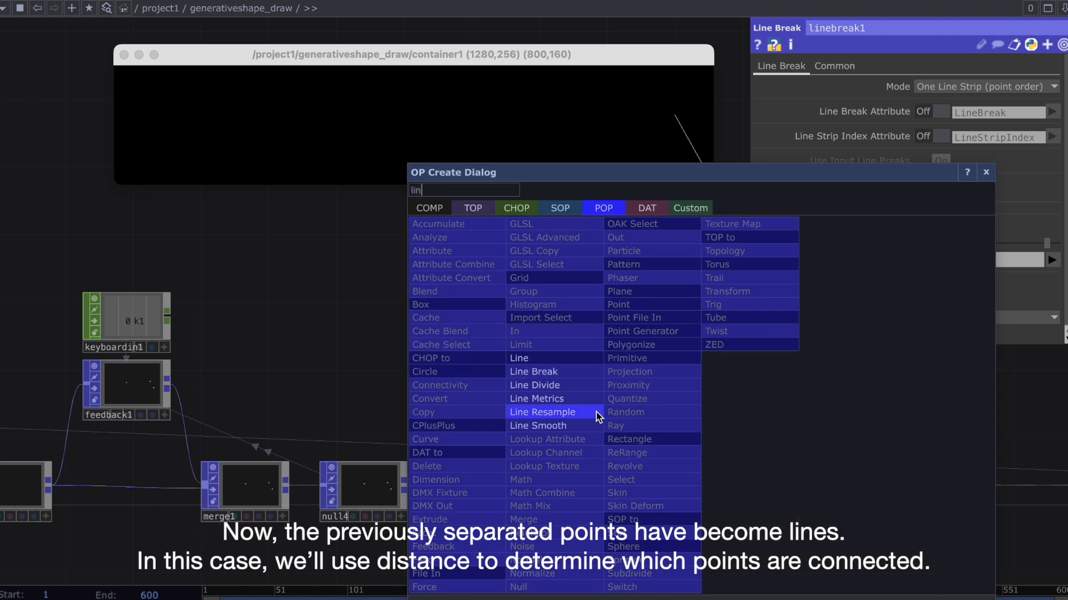
pyautogui.click(550, 412)
pyautogui.click(696, 487)
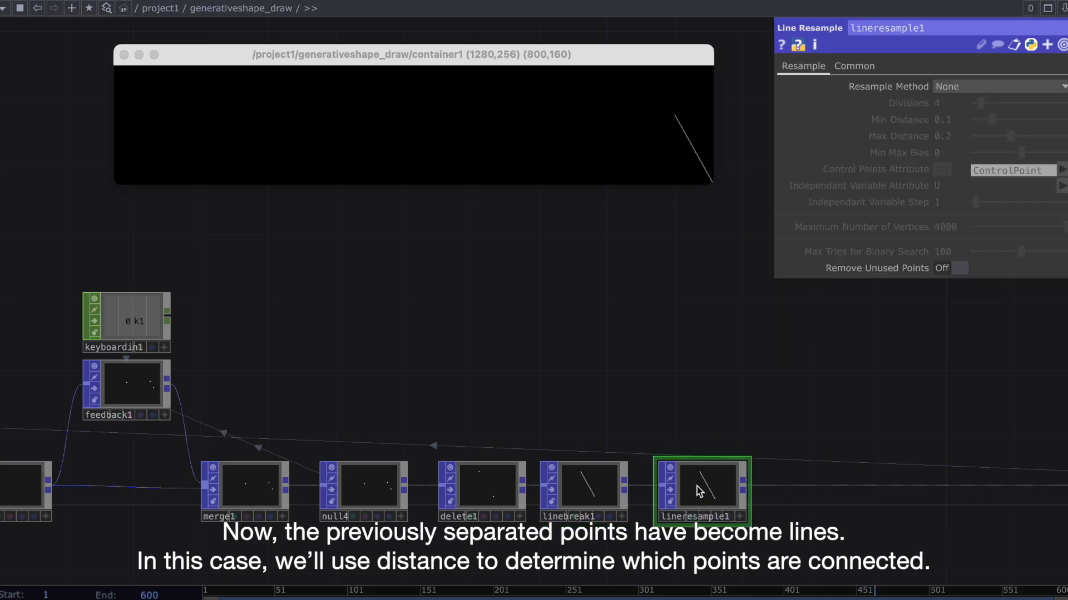
pyautogui.click(954, 89)
pyautogui.click(966, 134)
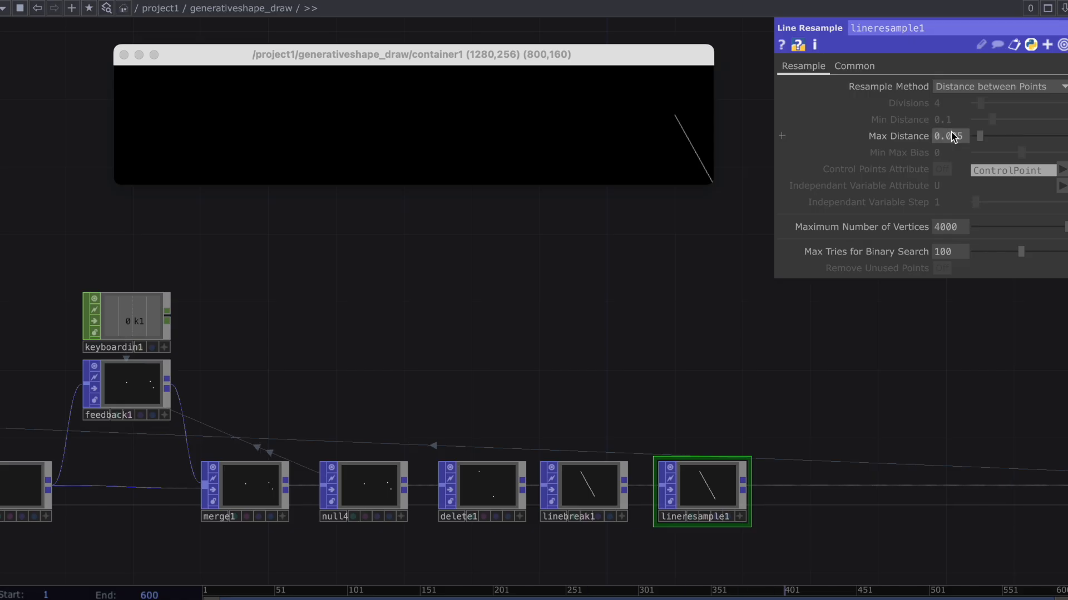
# Draw looping freehand test strokes across the container viewer window.
pyautogui.moveTo(487, 149)
pyautogui.mouseDown()
pyautogui.moveTo(439, 106)
pyautogui.moveTo(588, 114)
pyautogui.mouseUp()
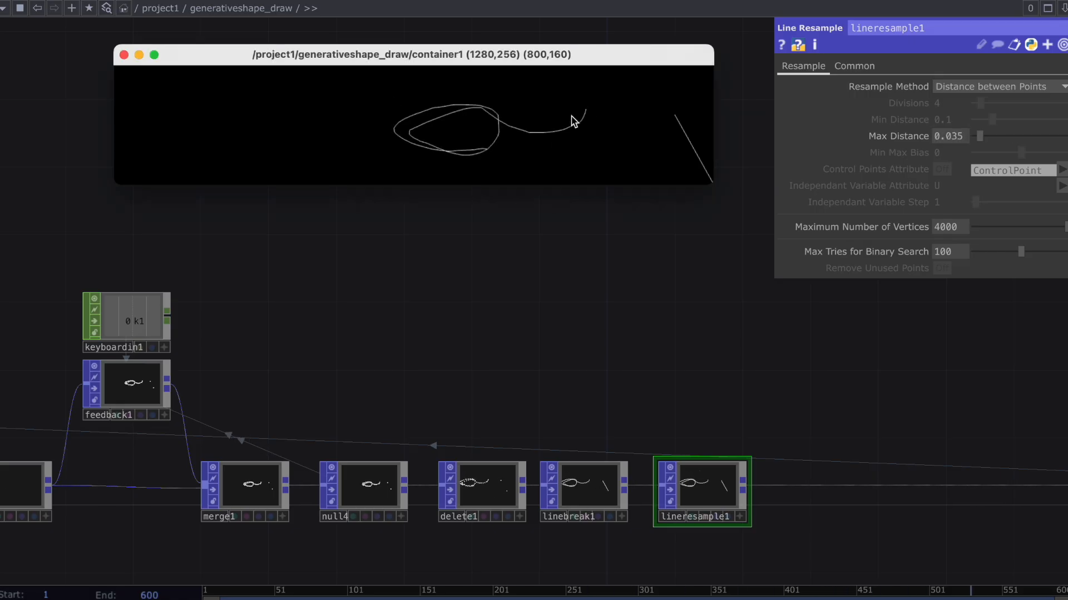
pyautogui.moveTo(320, 132)
pyautogui.mouseDown()
pyautogui.moveTo(222, 125)
pyautogui.moveTo(201, 144)
pyautogui.moveTo(326, 102)
pyautogui.moveTo(477, 142)
pyautogui.moveTo(630, 111)
pyautogui.mouseUp()
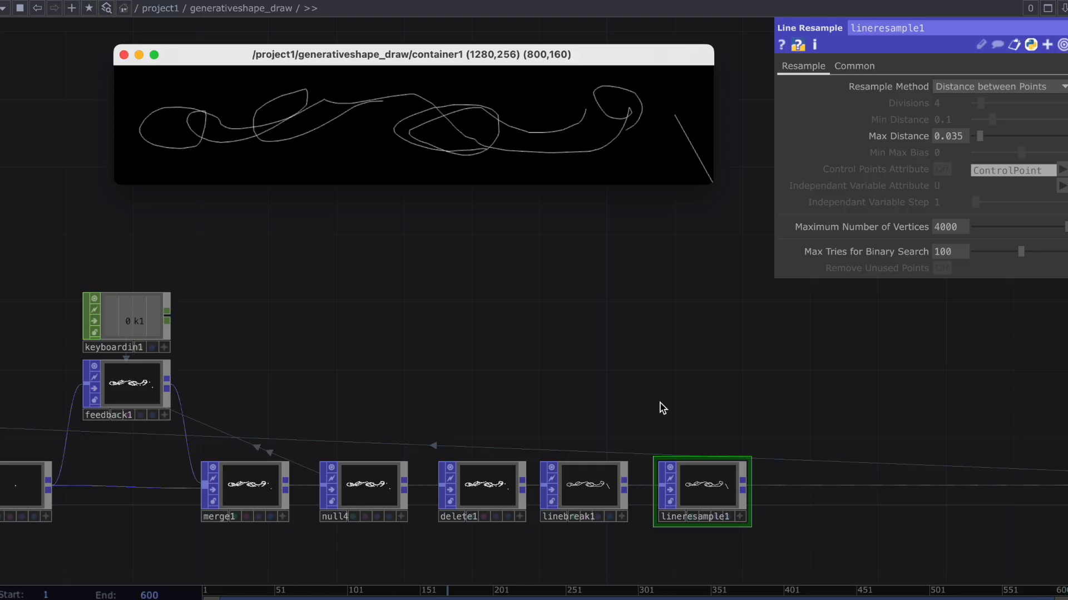
# Display point indices in linebreak1's viewer to examine its original point spacing.
pyautogui.scroll(8, 663, 384)
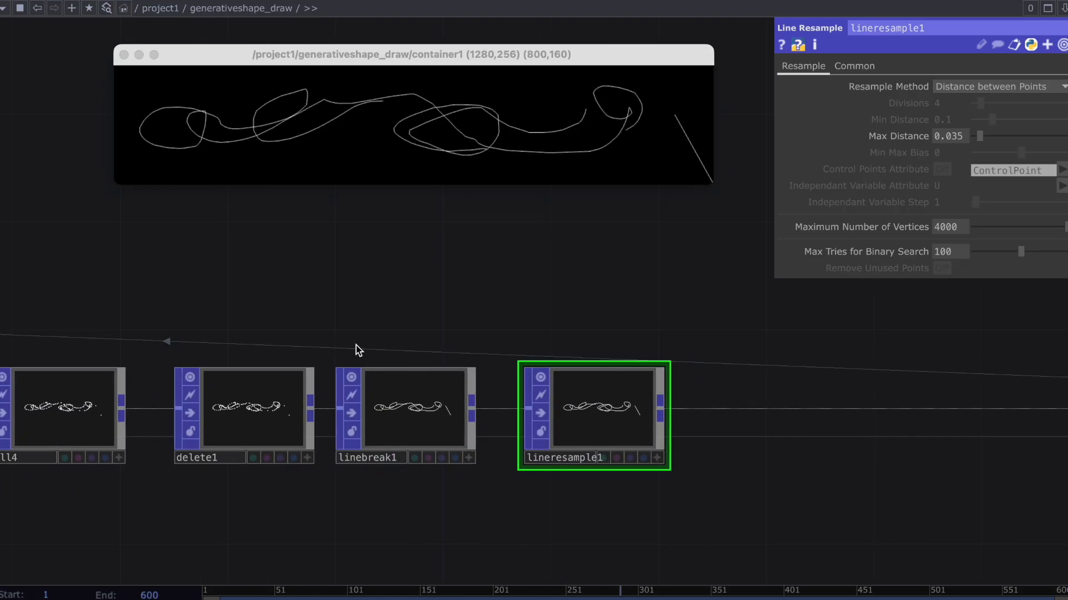
pyautogui.moveTo(340, 349); pyautogui.dragTo(661, 494)
pyautogui.scroll(4, 440, 433)
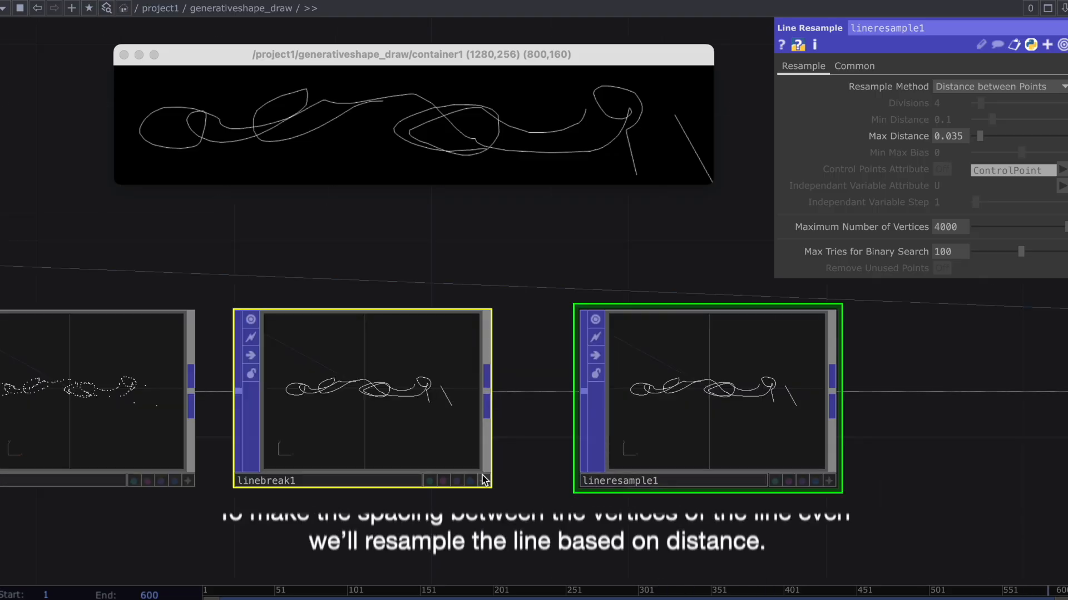
pyautogui.rightClick(436, 433)
pyautogui.moveTo(534, 442)
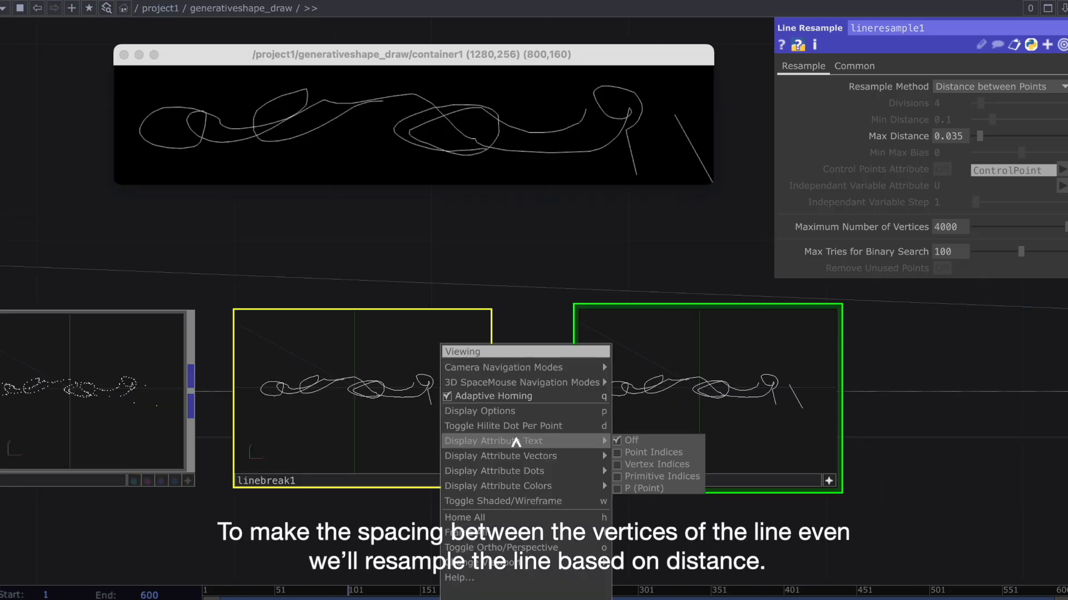
pyautogui.click(626, 445)
pyautogui.scroll(3, 799, 422)
# Display point indices in lineresample1's viewer and examine the resampled point spacing up close.
pyautogui.rightClick(799, 422)
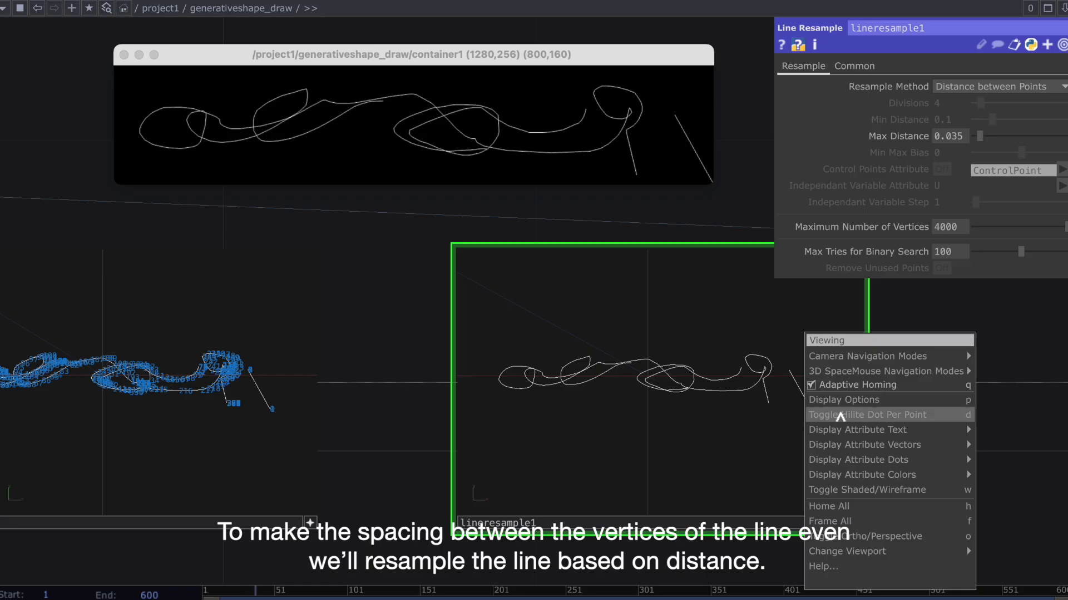
pyautogui.moveTo(918, 430)
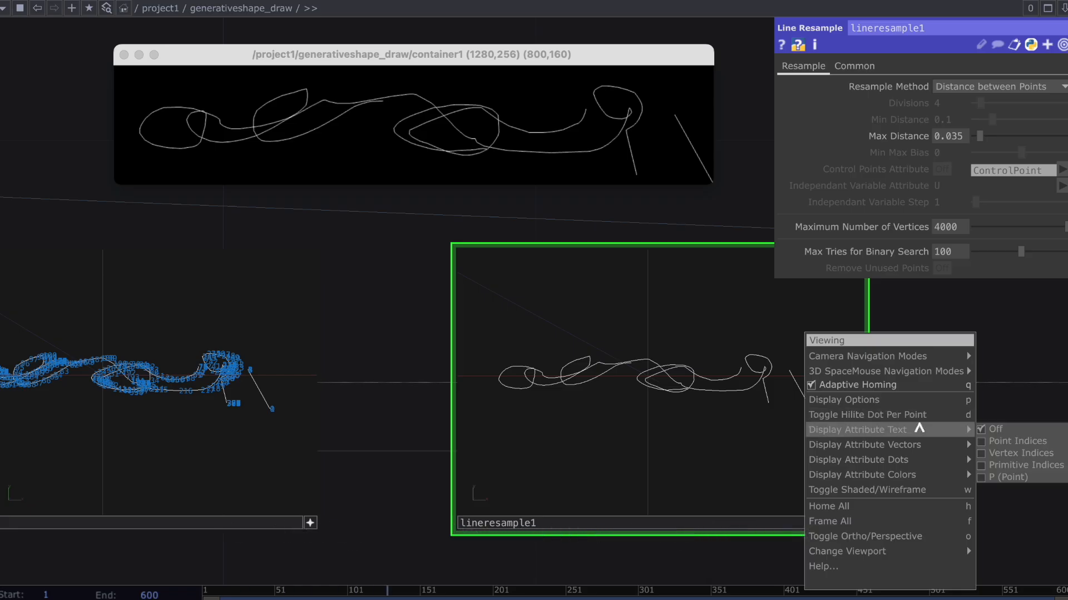
pyautogui.click(987, 437)
pyautogui.scroll(5, 793, 405)
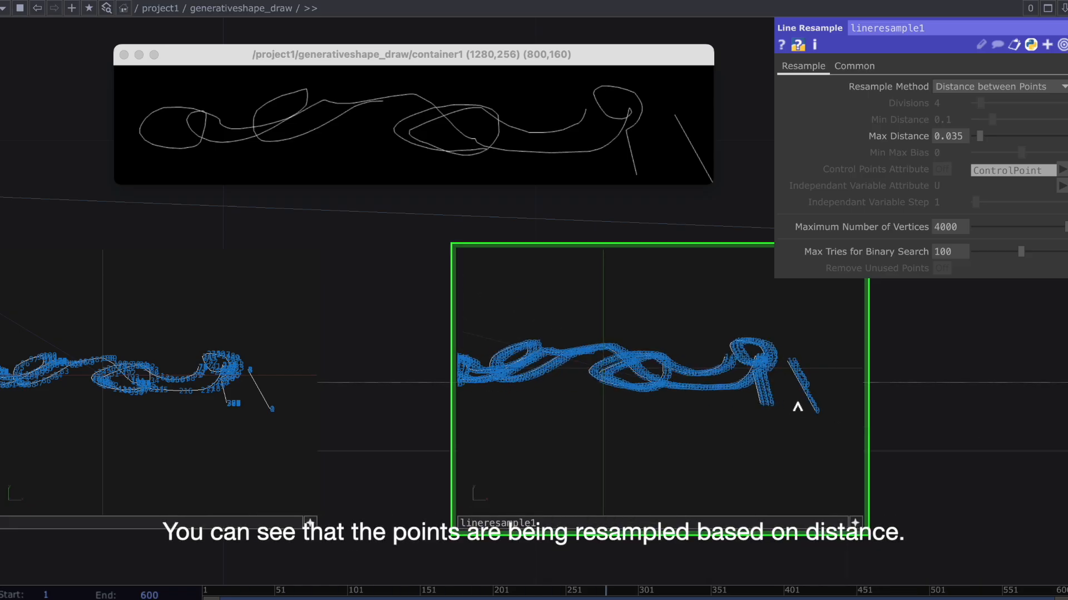
pyautogui.scroll(-3, 793, 405)
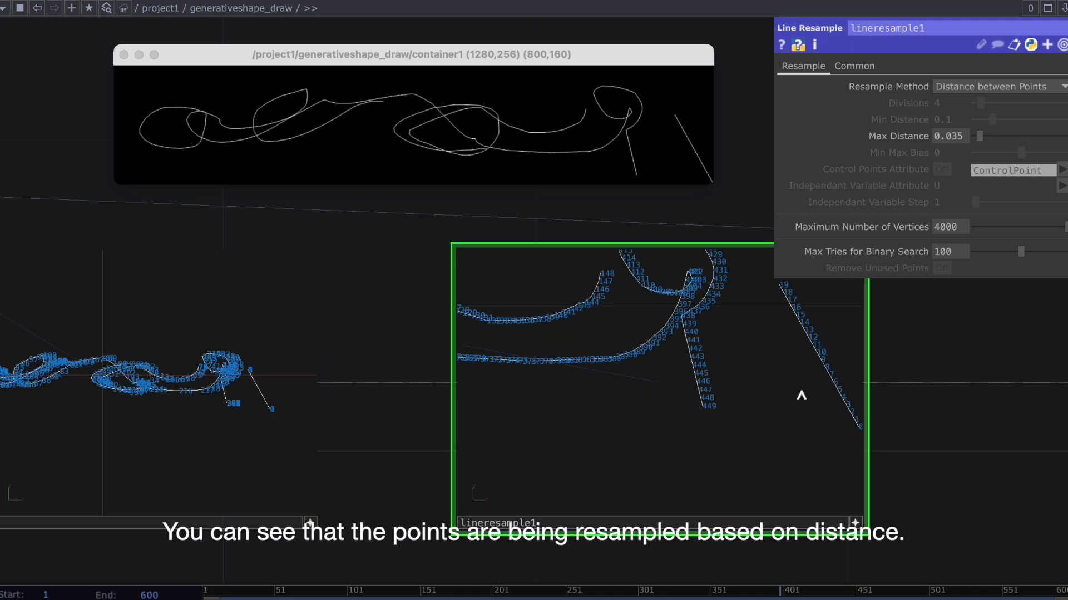
pyautogui.scroll(-5, 622, 324)
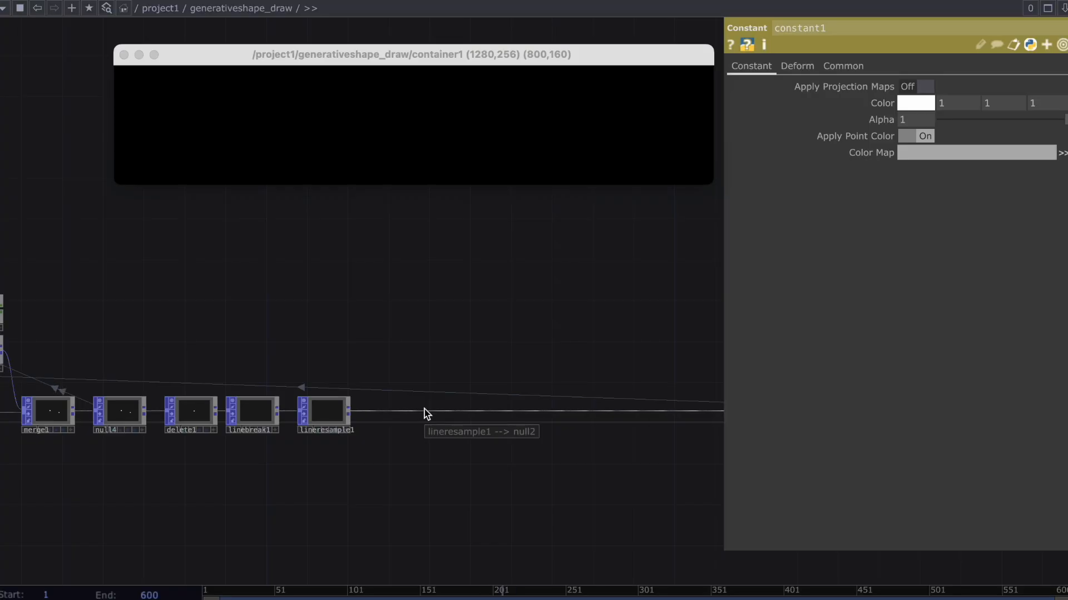
# Insert a Copy POP between lineresample1 and null2.
pyautogui.rightClick(424, 410)
pyautogui.click(448, 392)
pyautogui.write('copy')
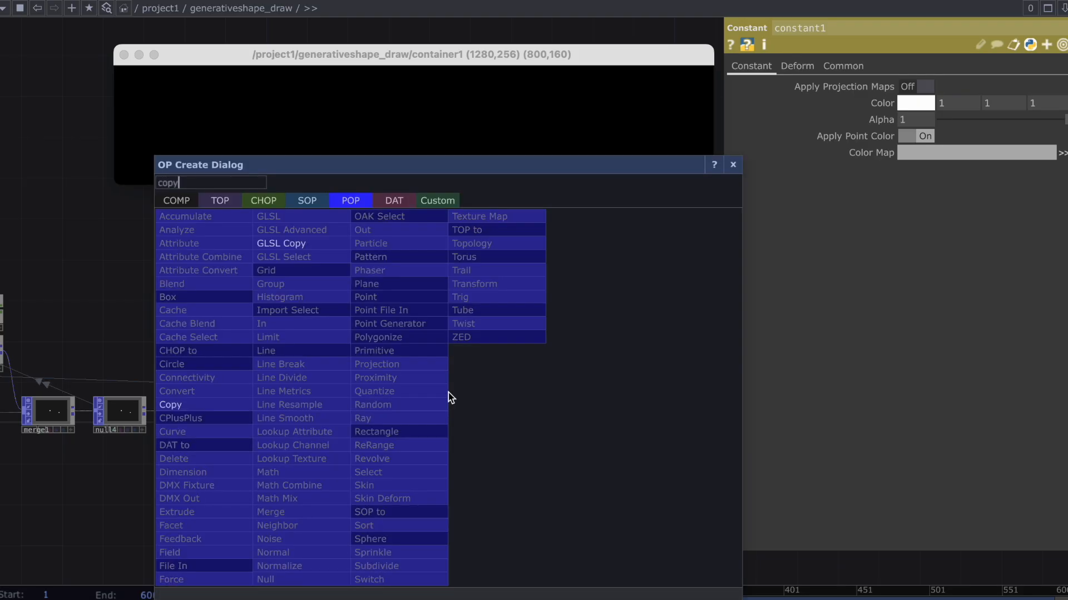
pyautogui.click(249, 406)
pyautogui.click(448, 412)
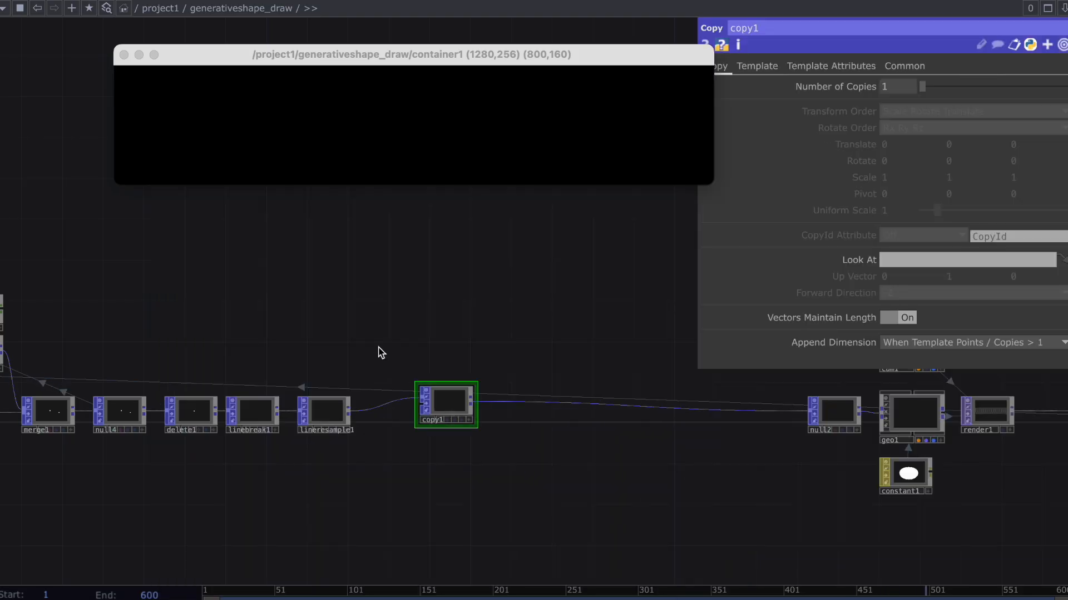
# Add a Circle POP in the empty area above linebreak1.
pyautogui.press('Tab')
pyautogui.write('ci')
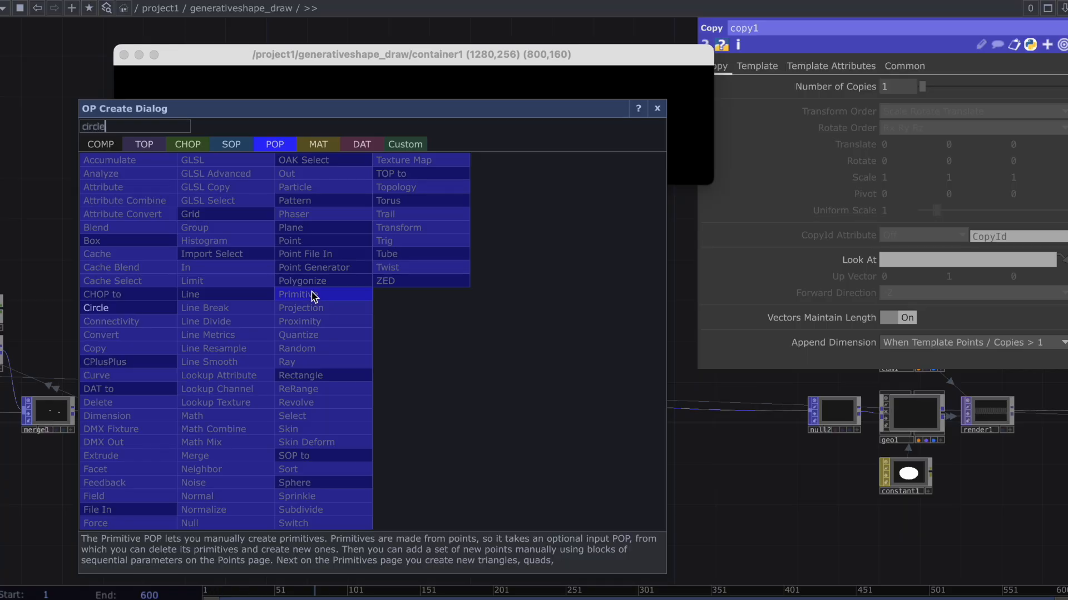
pyautogui.click(167, 309)
pyautogui.click(273, 292)
pyautogui.scroll(2, 303, 289)
pyautogui.moveTo(305, 290); pyautogui.dragTo(398, 332)
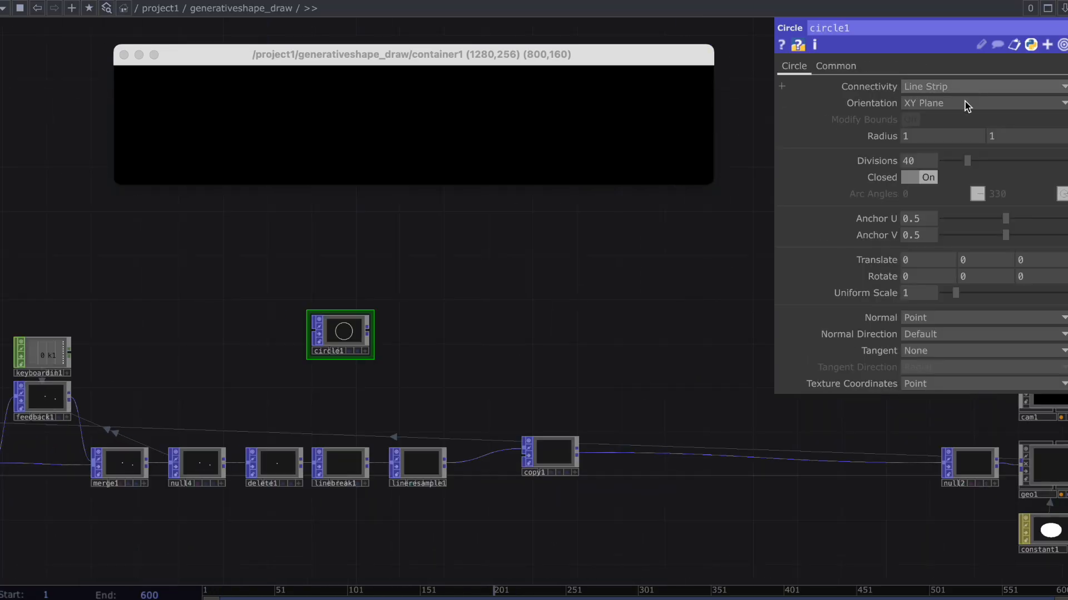
# Configure circle1 with Surface connectivity, 3 divisions and a radius of 0.7 by 0.2.
pyautogui.click(934, 87)
pyautogui.click(935, 134)
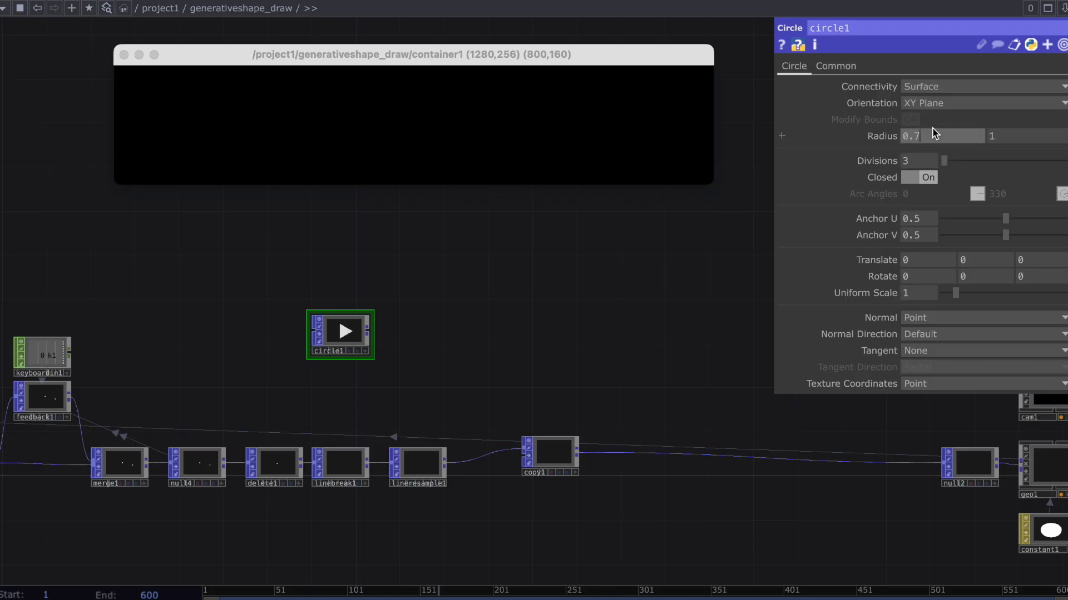
pyautogui.press('Tab')
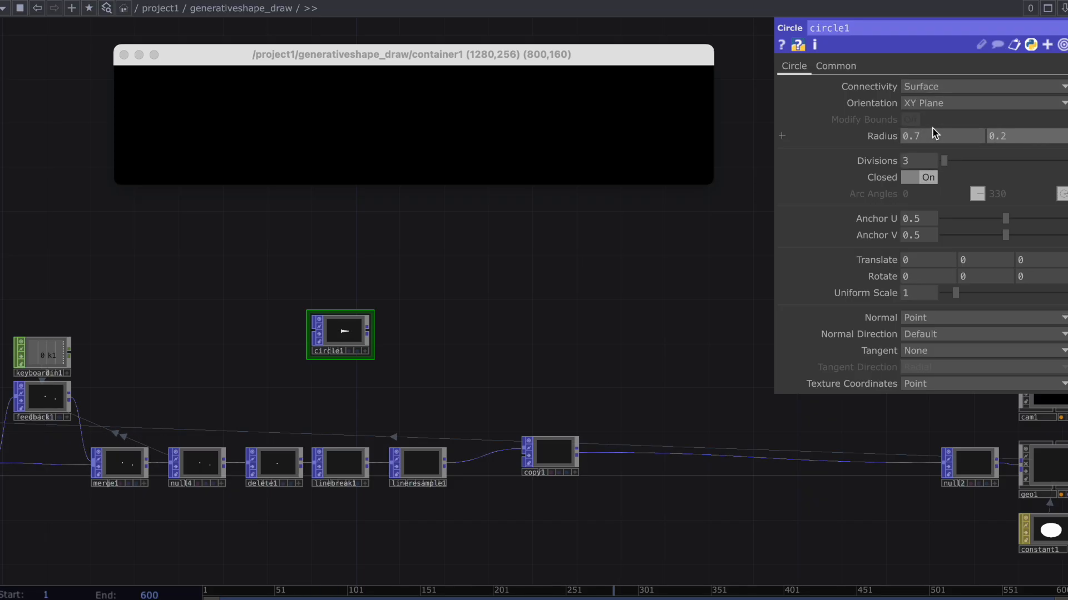
# Add a second Circle POP directly below circle1.
pyautogui.press('Tab')
pyautogui.write('circ')
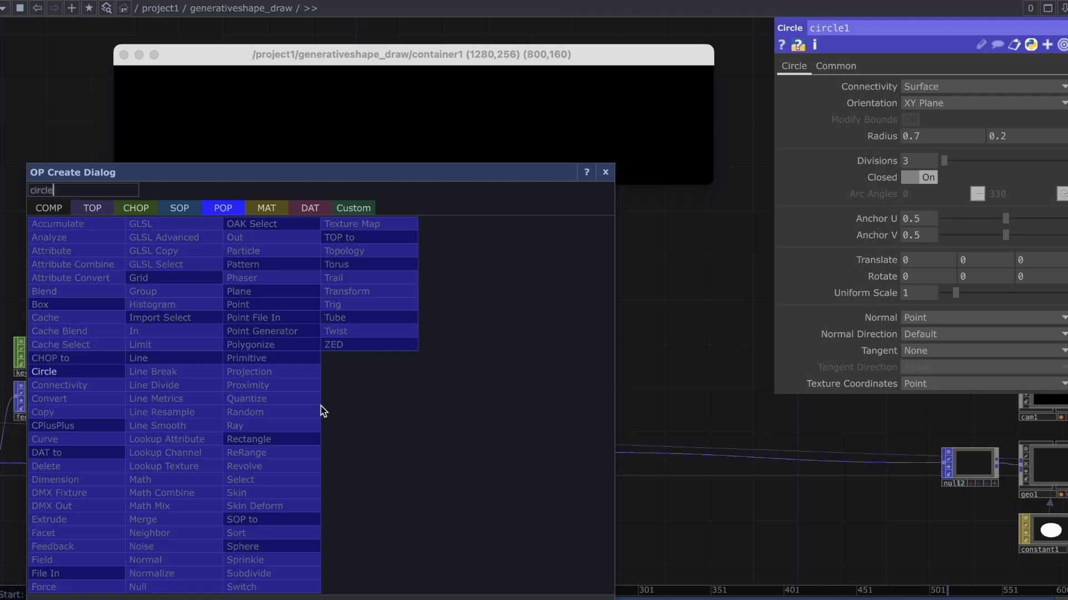
pyautogui.click(50, 371)
pyautogui.click(342, 389)
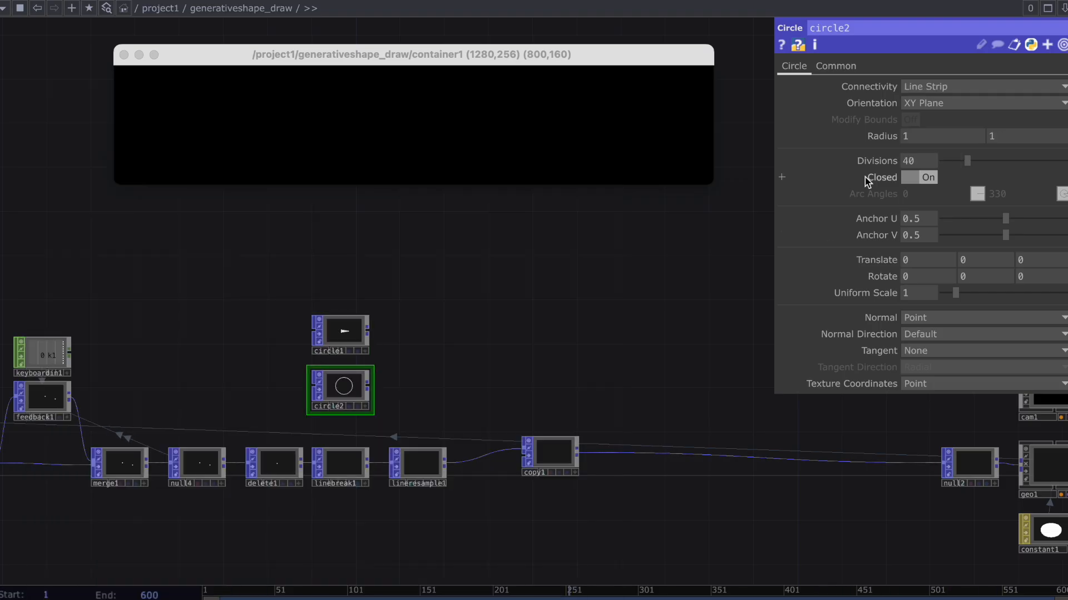
# Set circle2's radius to 0.2 by 0.2 and its divisions to 5.
pyautogui.click(933, 143)
pyautogui.write('0.2')
pyautogui.press('Tab')
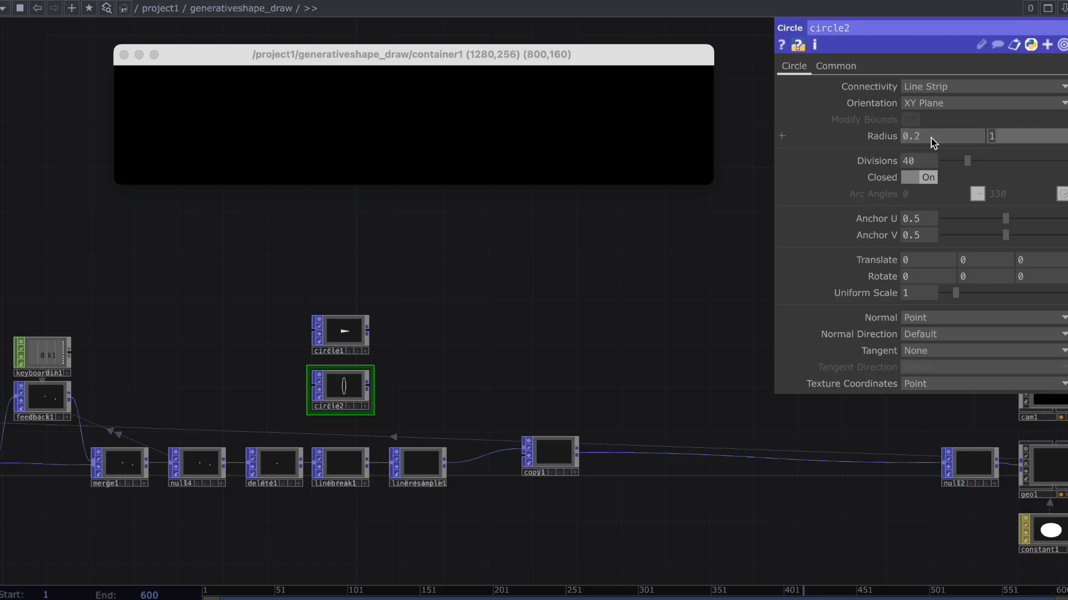
pyautogui.write('0.2')
pyautogui.press('Return')
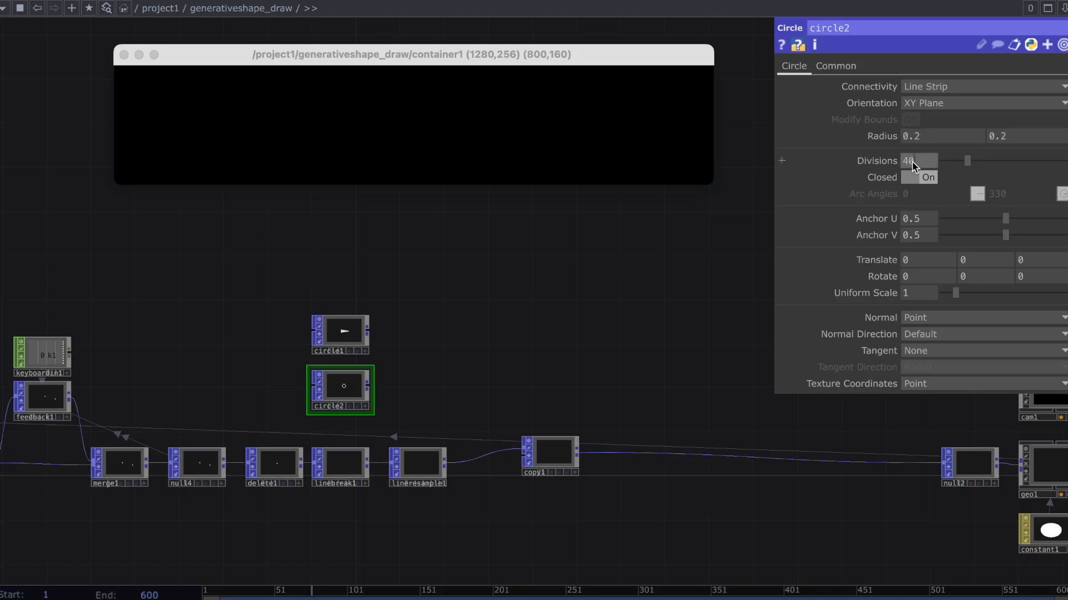
# Set circle2's normal direction to Radial.
pyautogui.scroll(5, 374, 364)
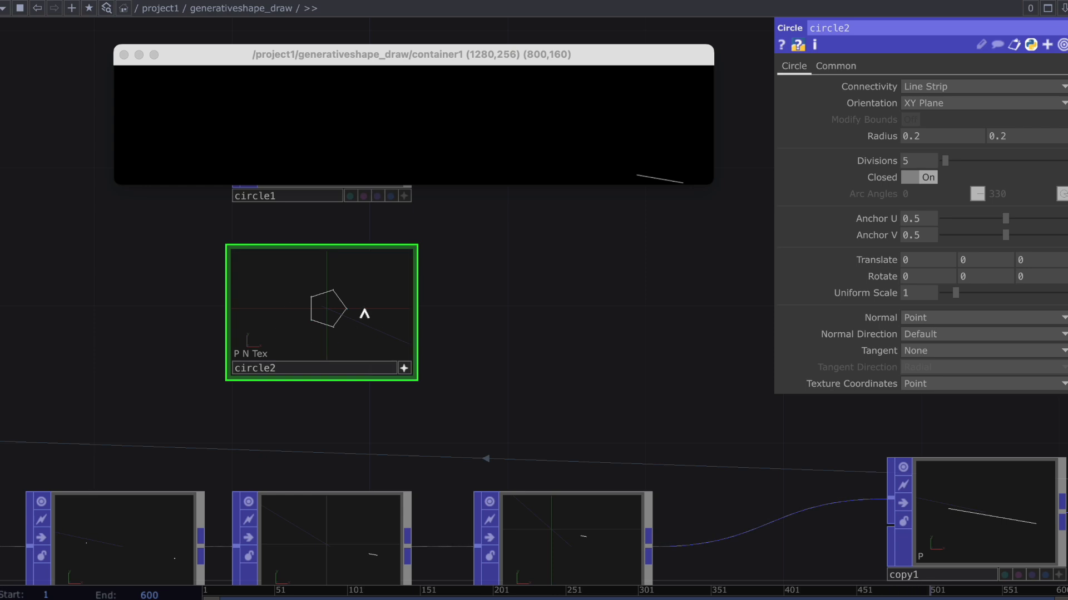
pyautogui.click(923, 351)
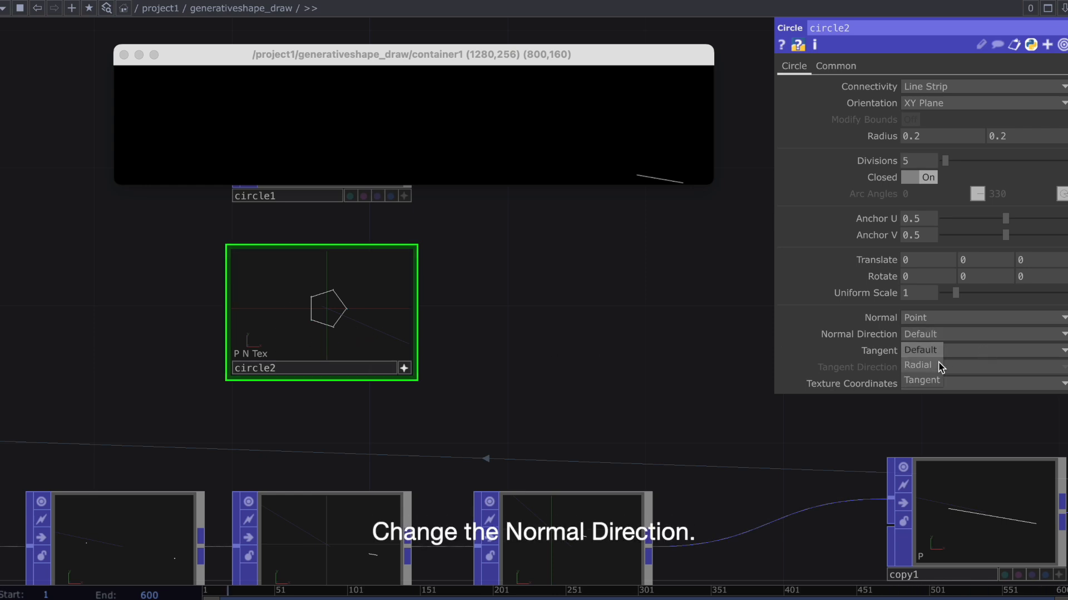
pyautogui.click(918, 365)
pyautogui.moveTo(524, 431); pyautogui.dragTo(451, 444)
pyautogui.click(377, 453)
pyautogui.scroll(-1, 451, 444)
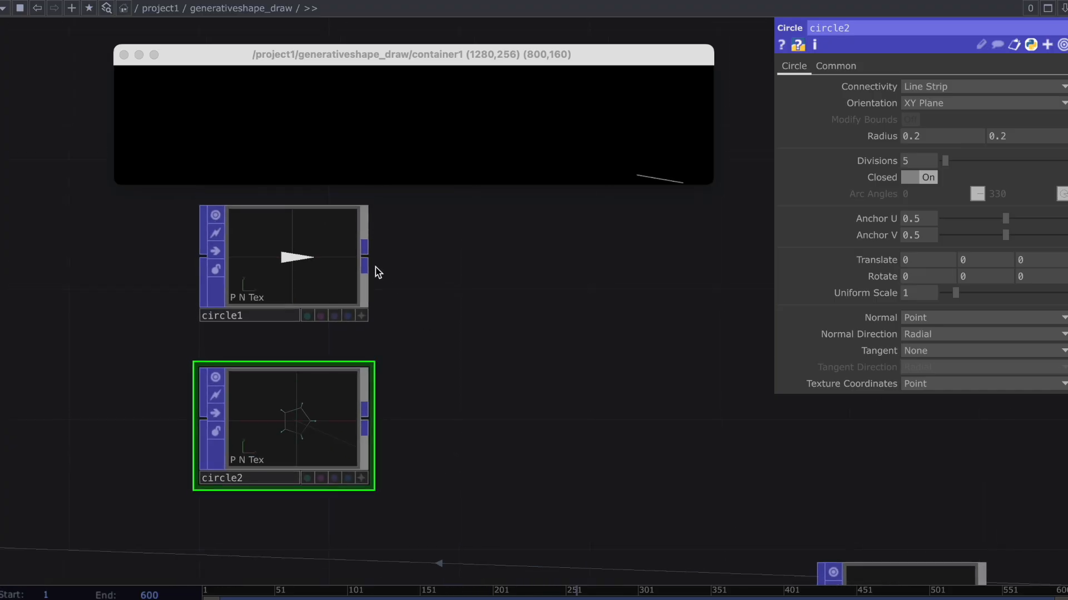
# Add a Copy POP fed by circle1 and connect circle2 to it as the template.
pyautogui.click(516, 313)
pyautogui.write('copy')
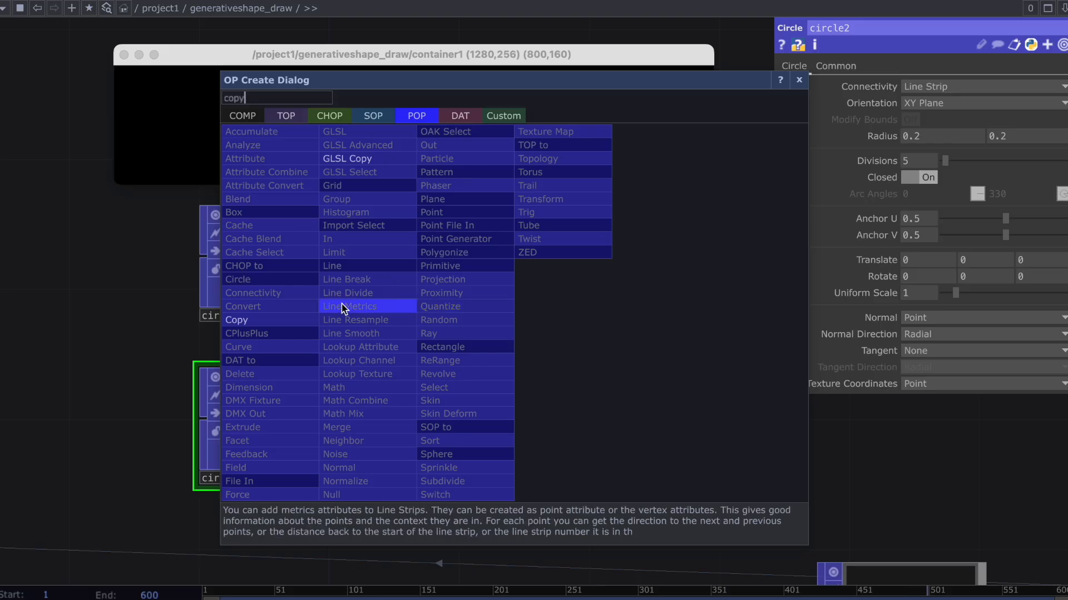
pyautogui.click(236, 320)
pyautogui.click(488, 300)
pyautogui.moveTo(366, 411); pyautogui.dragTo(495, 366)
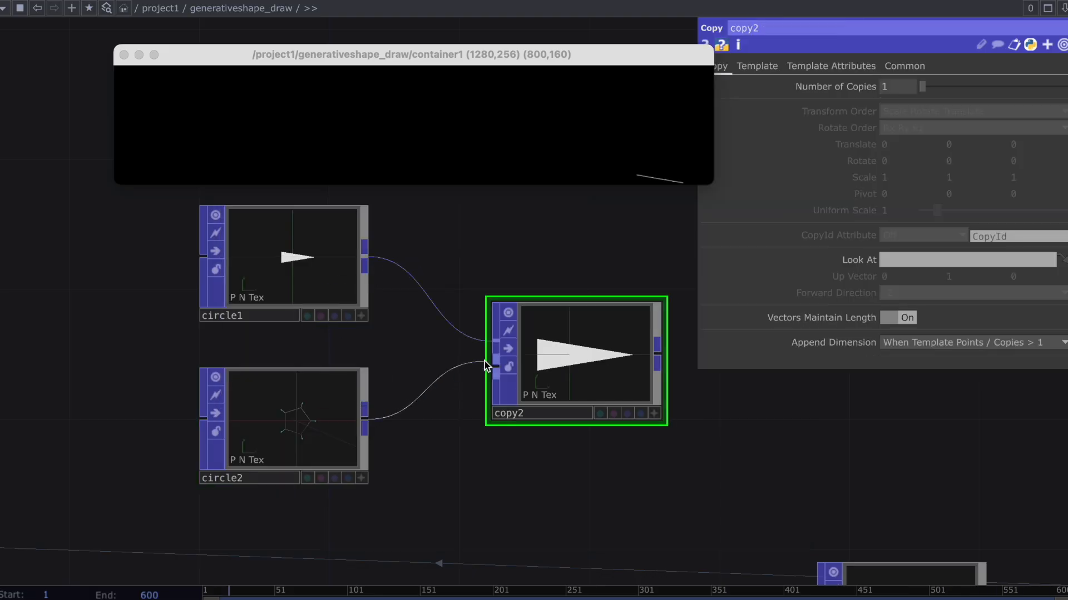
# Enable Template Rotate to Vector on copy2 with +X as the forward direction, so the triangles form a star.
pyautogui.press('h')
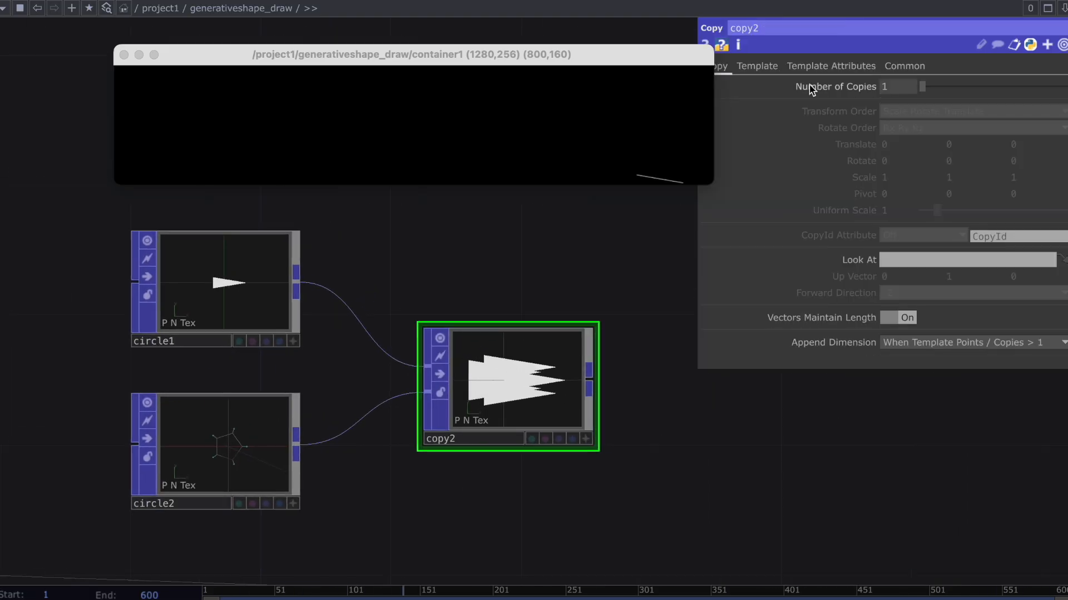
pyautogui.click(757, 66)
pyautogui.click(897, 226)
pyautogui.click(1042, 259)
pyautogui.click(890, 276)
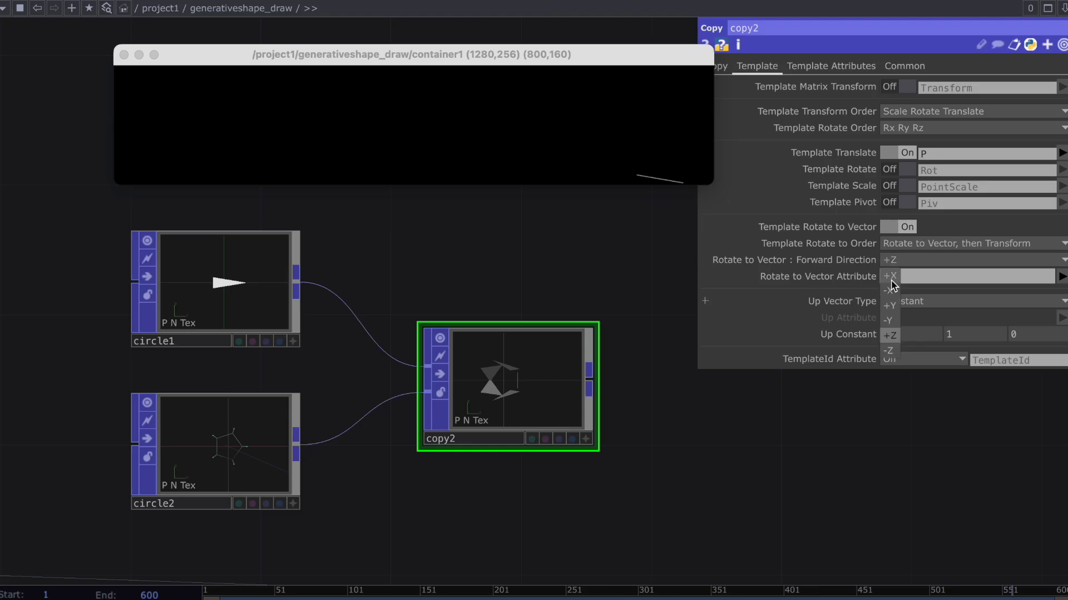
# Connect copy2 to copy1's first input and lineresample1 to copy1's template input.
pyautogui.scroll(-2, 636, 399)
pyautogui.scroll(-1, 636, 399)
pyautogui.moveTo(613, 365); pyautogui.dragTo(597, 473)
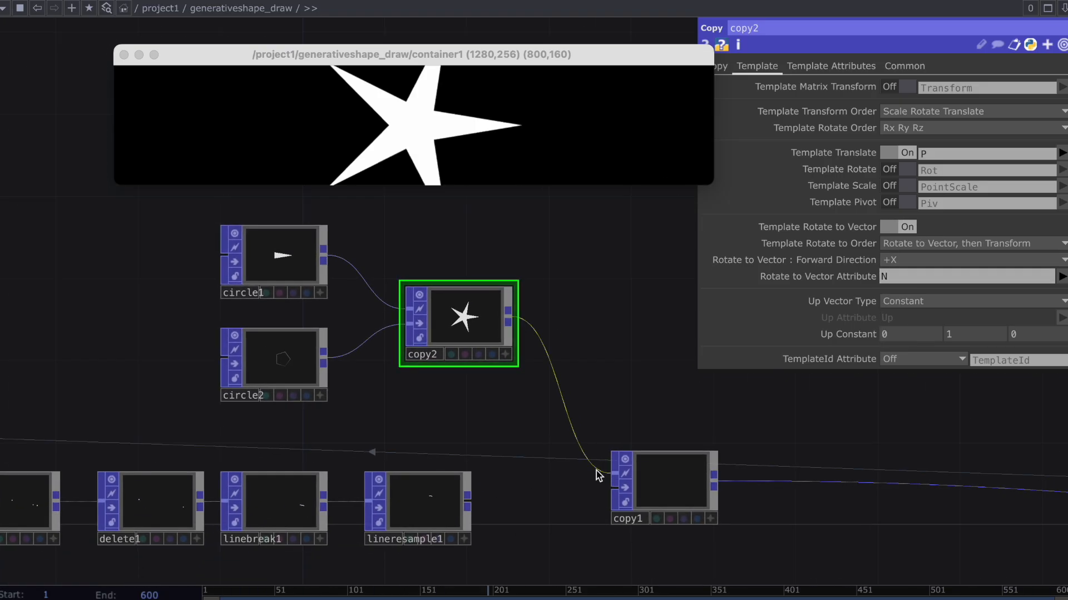
pyautogui.moveTo(476, 499); pyautogui.dragTo(591, 491)
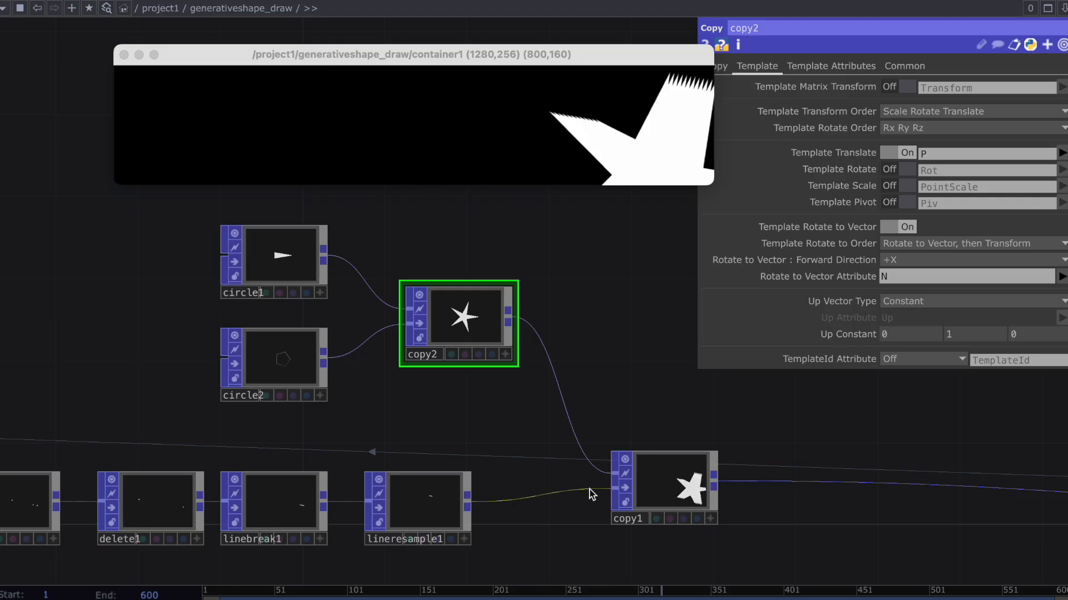
# Insert a Transform POP between copy2 and copy1 and set its uniform scale to 0.25.
pyautogui.scroll(-1, 589, 462)
pyautogui.rightClick(562, 349)
pyautogui.click(582, 342)
pyautogui.write('trans')
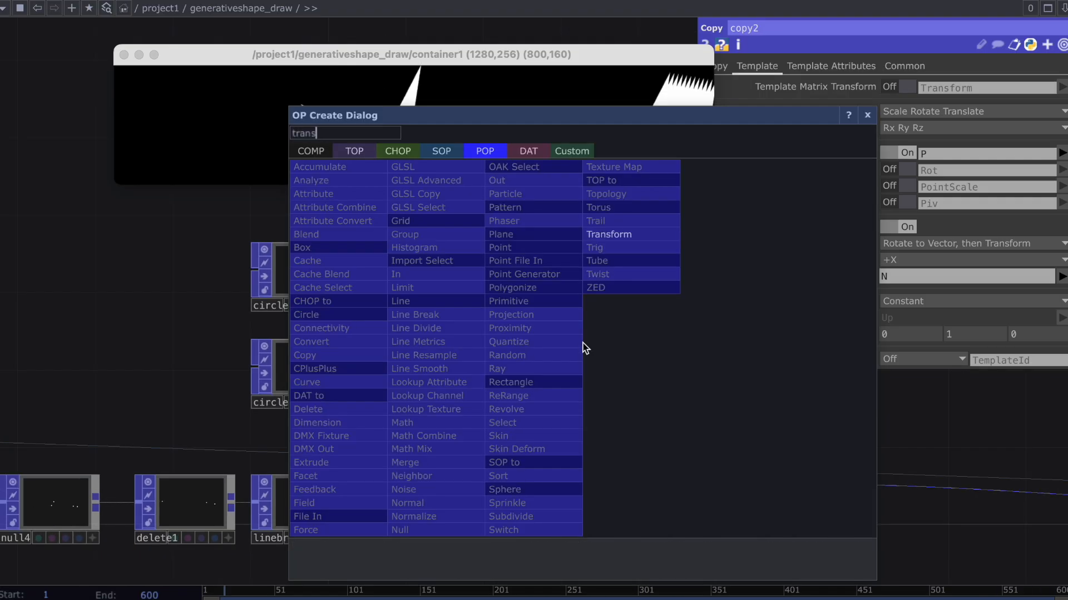
pyautogui.click(609, 234)
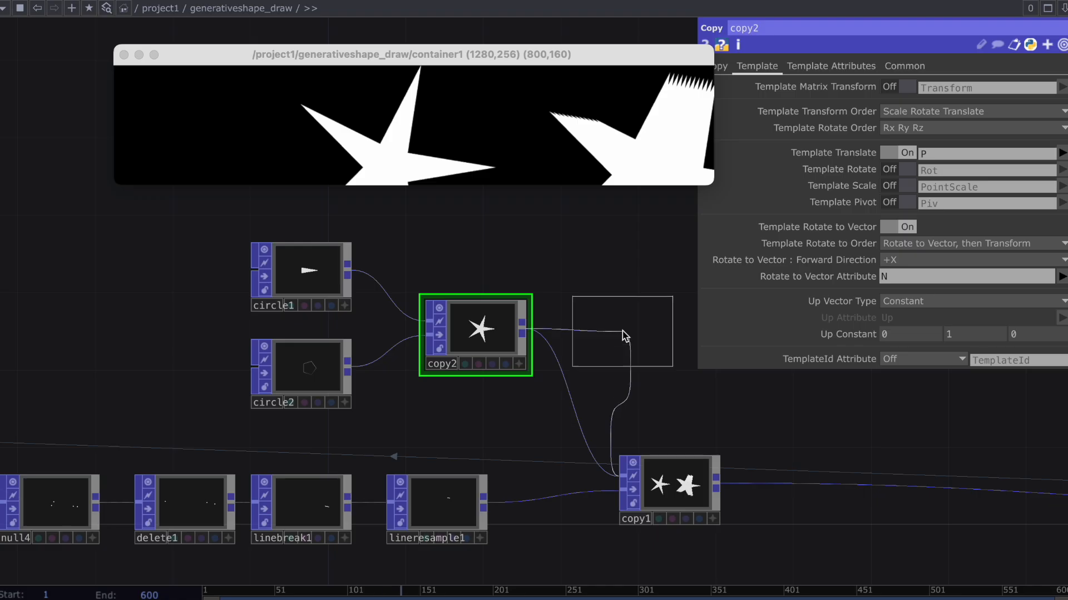
pyautogui.click(600, 341)
pyautogui.write('0.25')
pyautogui.press('Return')
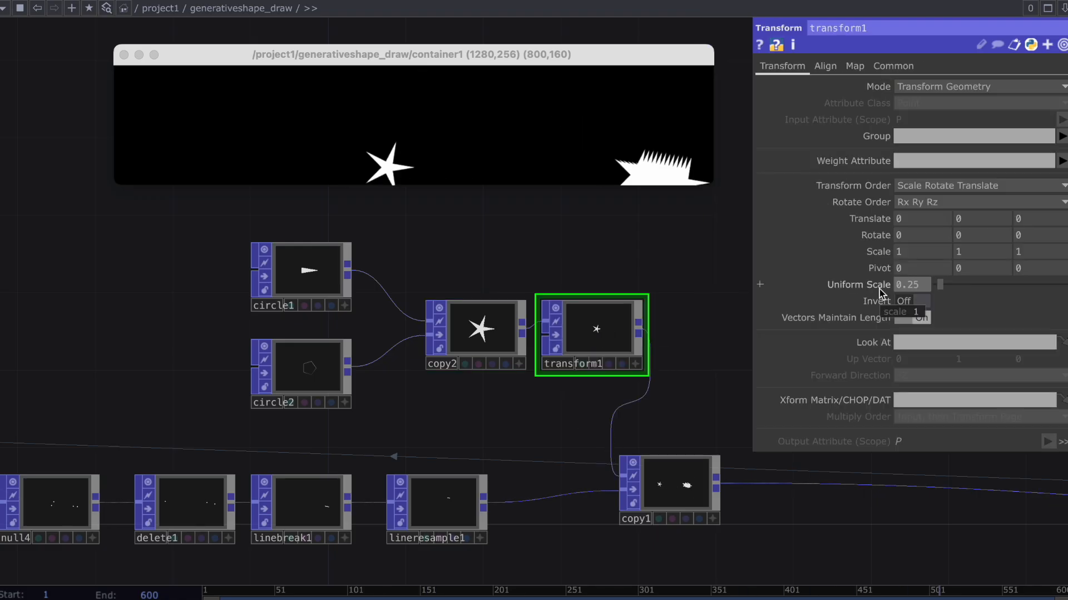
# Draw test strokes across the container window to check the stars copied along the lines.
pyautogui.click(526, 131)
pyautogui.moveTo(434, 167)
pyautogui.mouseDown()
pyautogui.moveTo(389, 131)
pyautogui.moveTo(294, 122)
pyautogui.moveTo(610, 150)
pyautogui.mouseUp()
pyautogui.moveTo(148, 135)
pyautogui.mouseDown()
pyautogui.moveTo(362, 139)
pyautogui.moveTo(670, 118)
pyautogui.mouseUp()
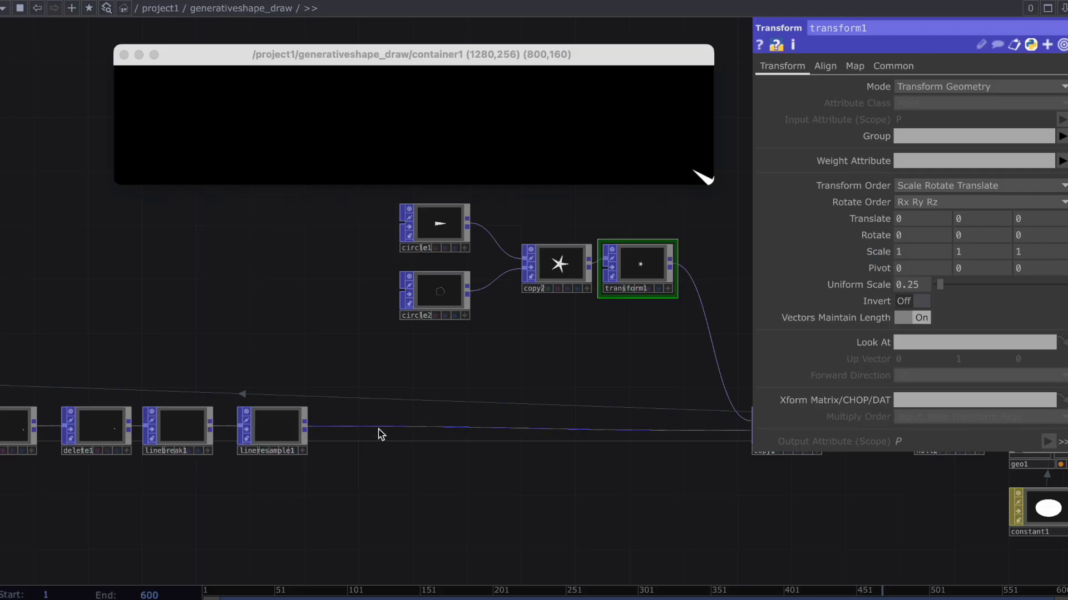
# Insert an Attribute POP between lineresample1 and copy1.
pyautogui.rightClick(378, 428)
pyautogui.click(412, 424)
pyautogui.write('attri')
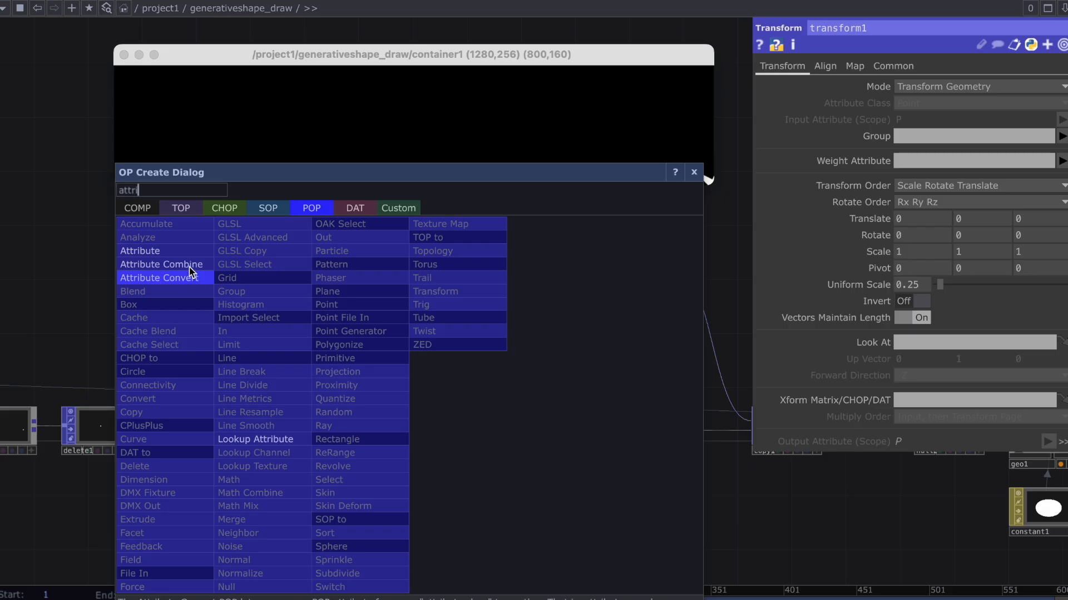
pyautogui.click(140, 251)
# Create a custom three-component float attribute named Scale in attribute1 and align the node with its row.
pyautogui.click(1020, 214)
pyautogui.write('Scale')
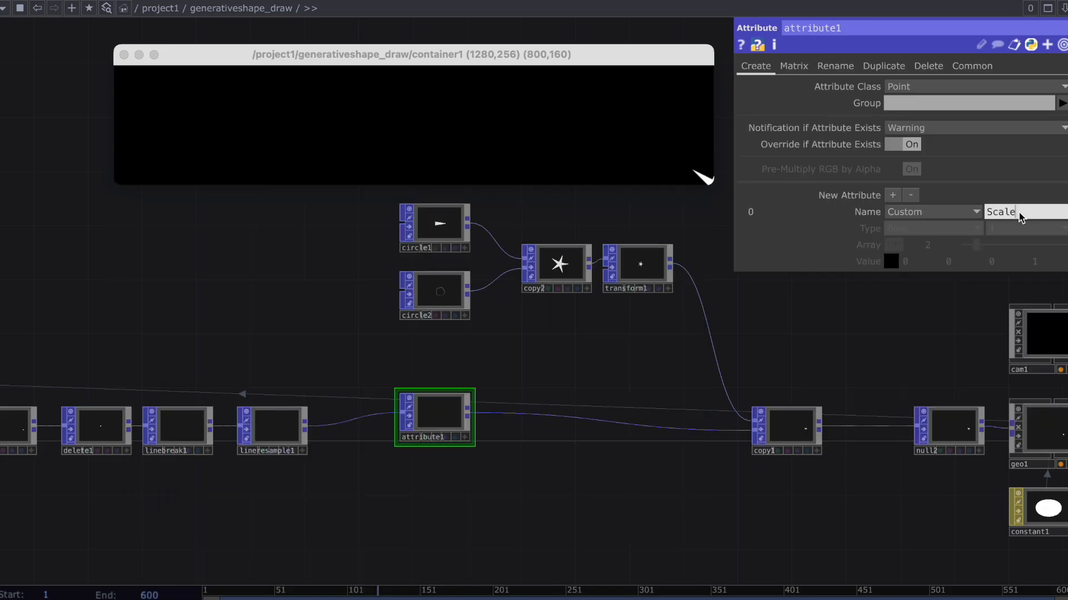
pyautogui.press('Return')
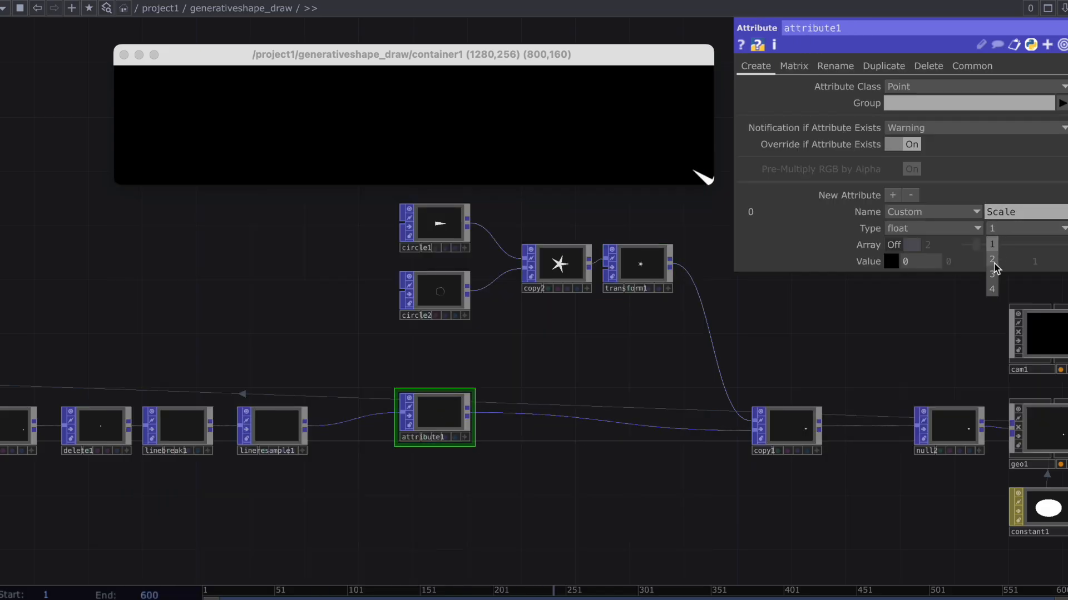
pyautogui.moveTo(439, 423); pyautogui.dragTo(440, 436)
# Insert a Noise POP between attribute1 and copy1.
pyautogui.rightClick(492, 430)
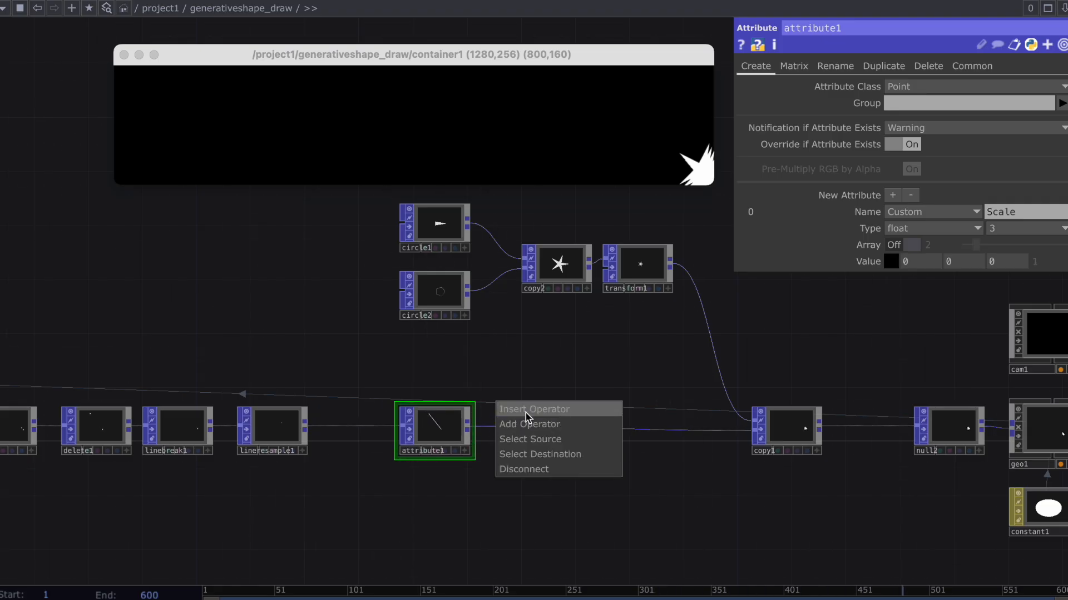
pyautogui.click(525, 412)
pyautogui.write('noise')
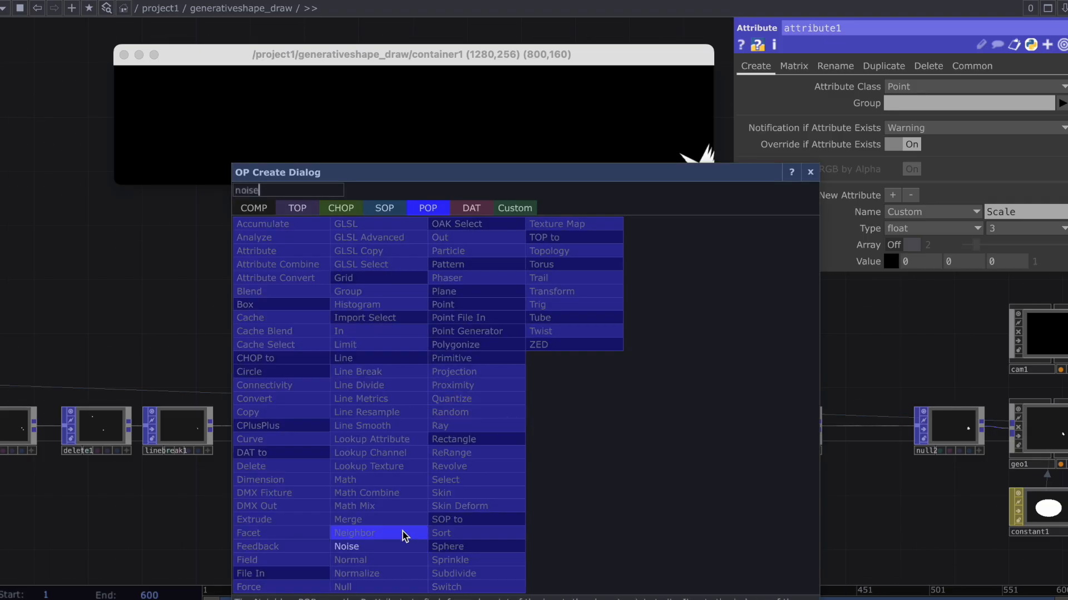
pyautogui.click(404, 547)
pyautogui.click(531, 417)
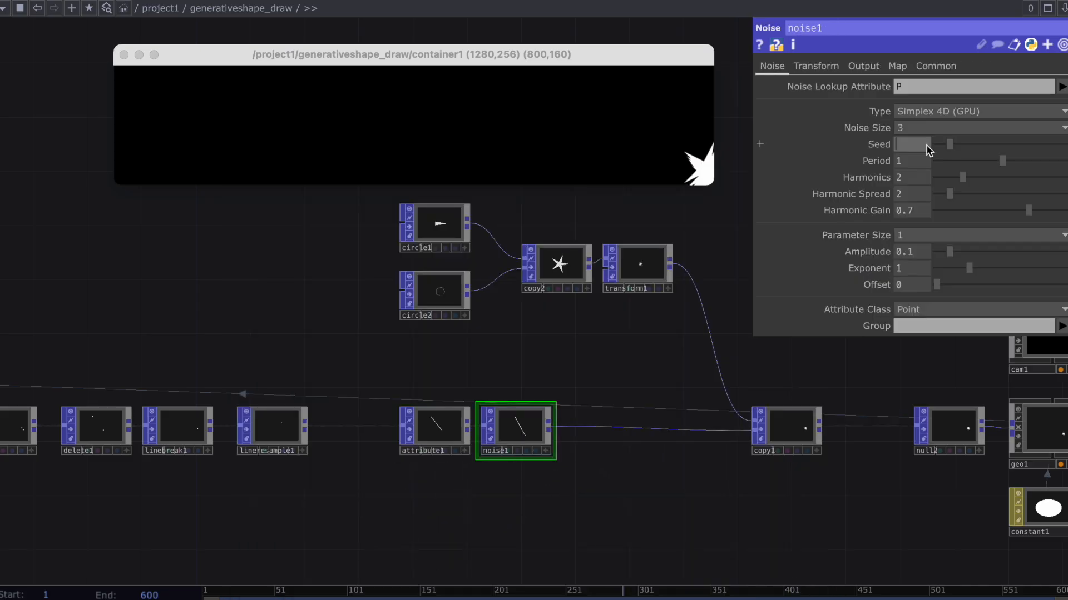
# Animate noise1's seed with the expression int(absTime.seconds*5).
pyautogui.click(927, 146)
pyautogui.write('int(absTime.seconds:5')
pyautogui.press('Return')
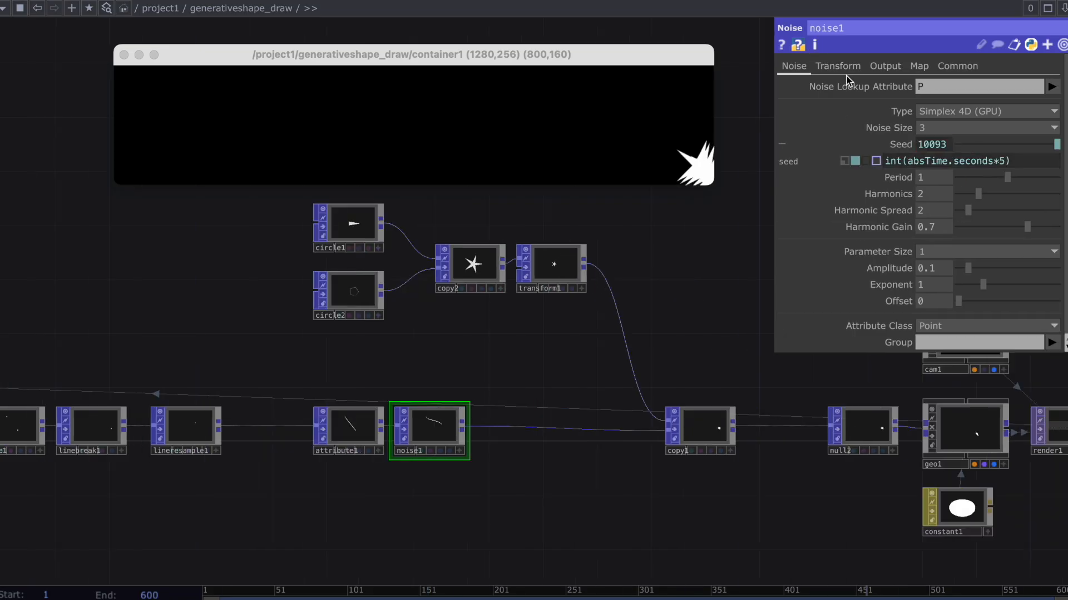
# Output noise1's noise to the Scale attribute and set the combine operation to None.
pyautogui.click(837, 65)
pyautogui.click(885, 65)
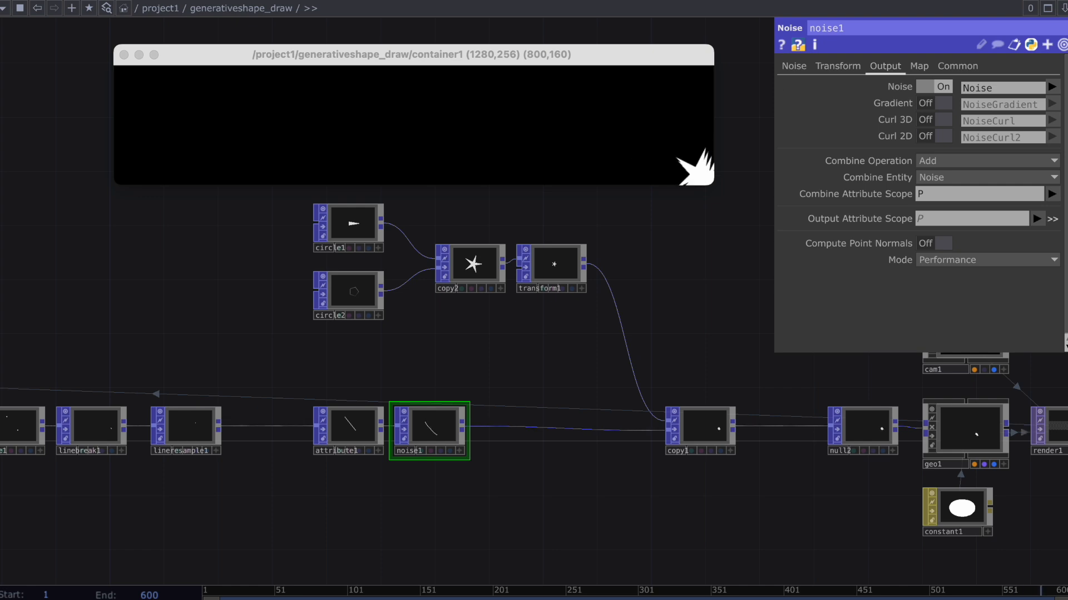
pyautogui.click(984, 88)
pyautogui.write('Scale')
pyautogui.press('Return')
pyautogui.click(940, 161)
pyautogui.click(940, 175)
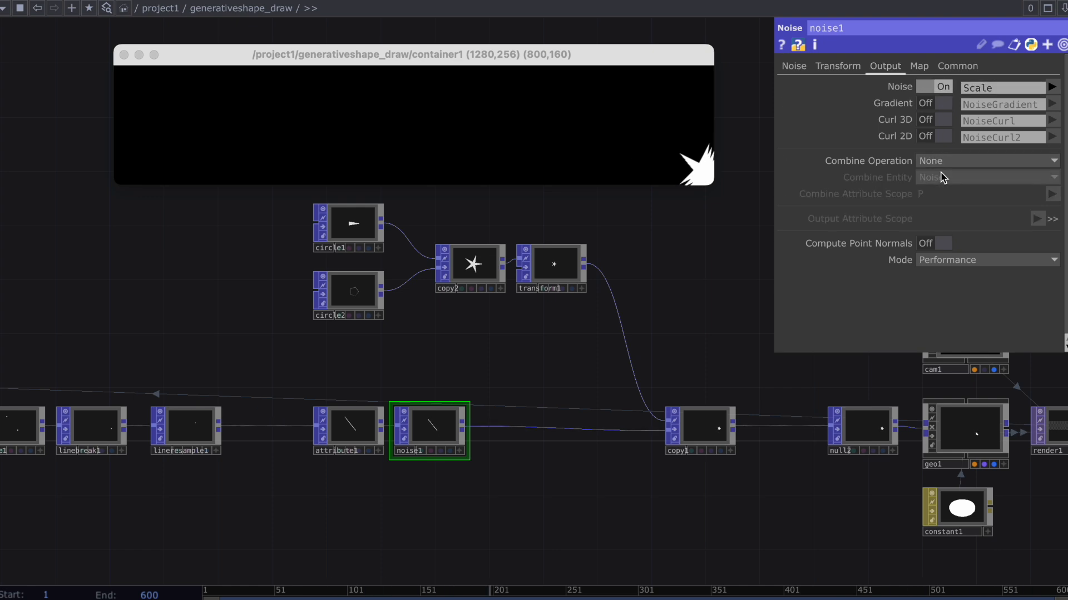
# Enable Template Scale on copy1 using the Scale attribute and draw a test stroke in the container.
pyautogui.click(715, 414)
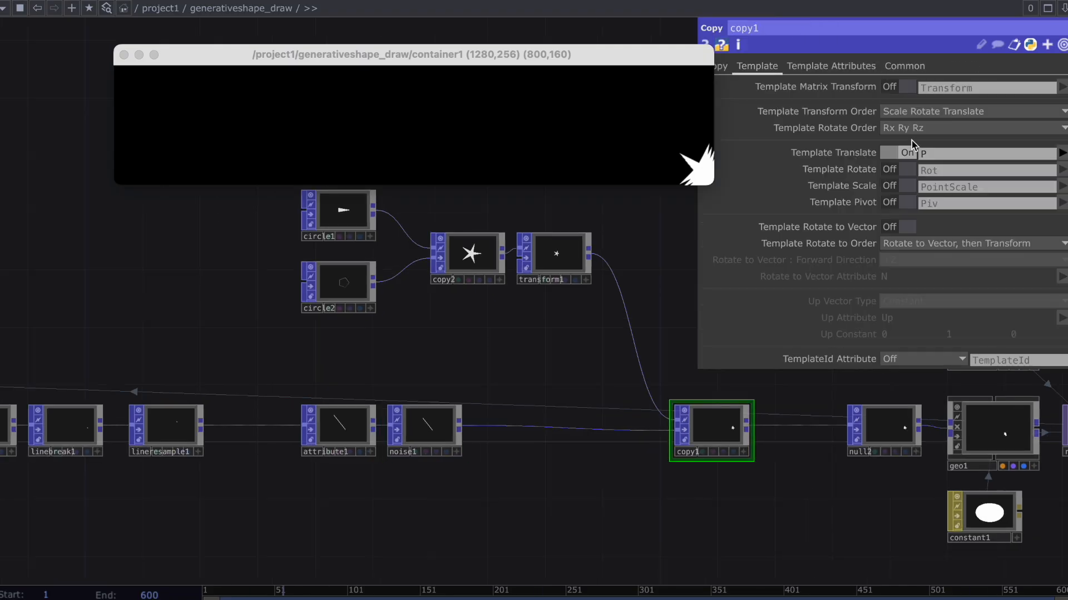
pyautogui.click(903, 186)
pyautogui.moveTo(949, 188); pyautogui.dragTo(912, 189)
pyautogui.press('BackSpace')
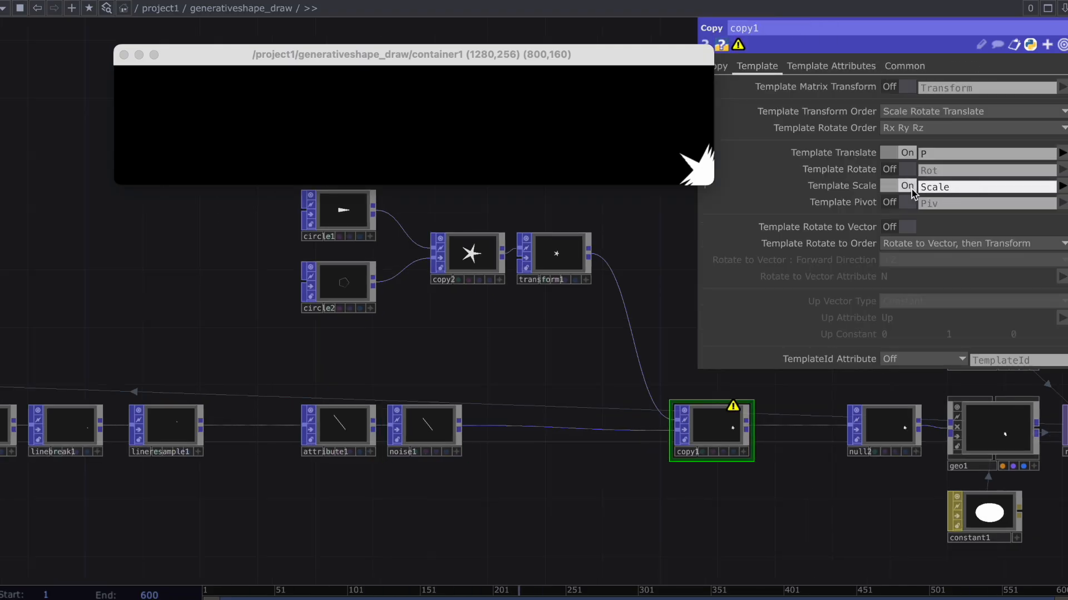
pyautogui.press('Return')
pyautogui.click(535, 114)
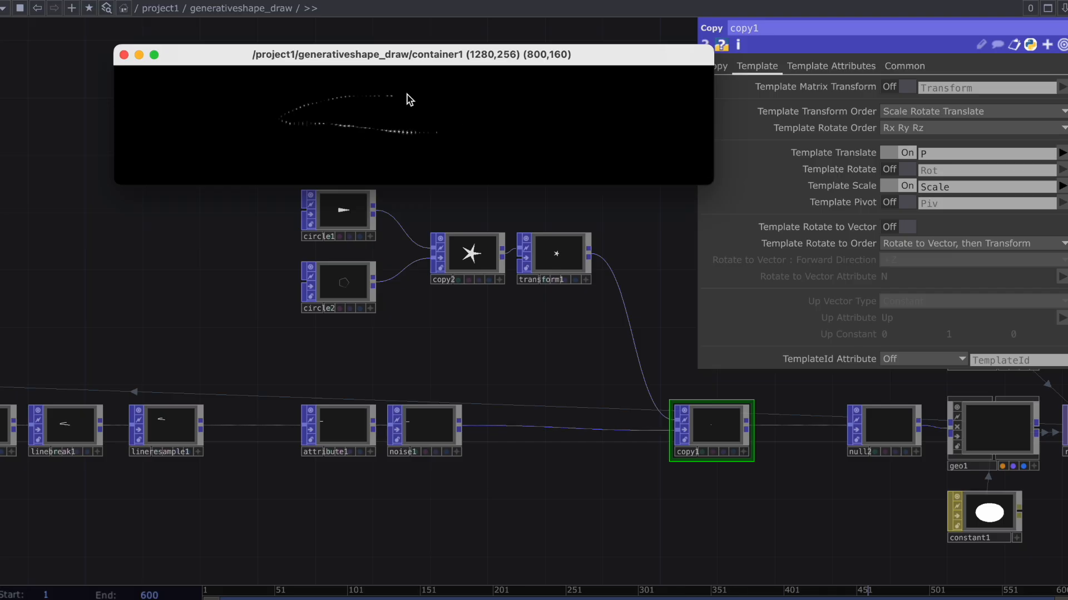
# Set noise1's parameter size to 3 and its first two amplitude values to 3.
pyautogui.scroll(1, 452, 430)
pyautogui.click(422, 425)
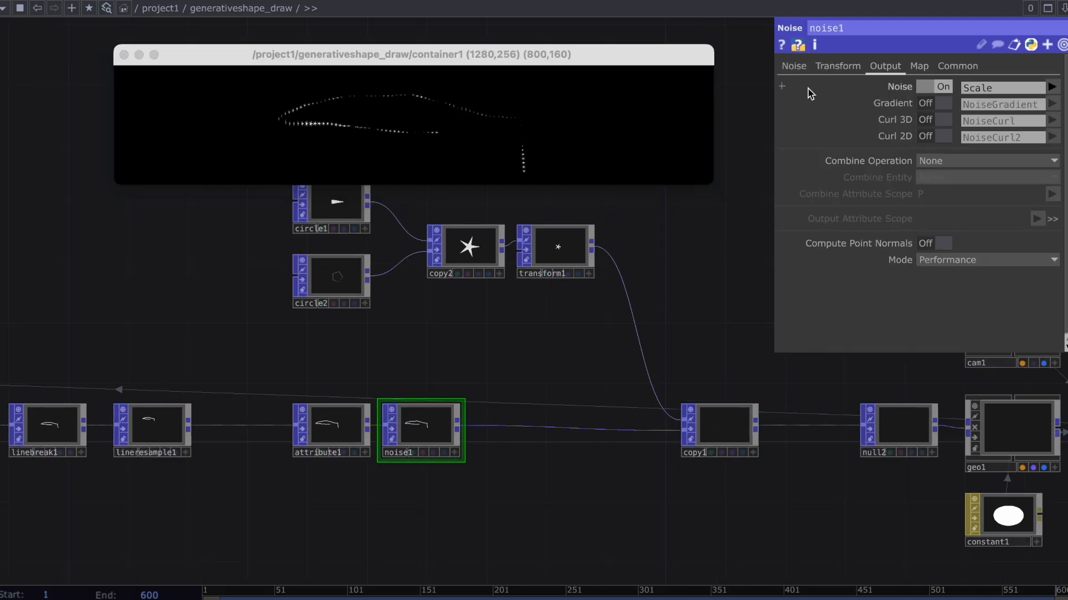
pyautogui.click(813, 67)
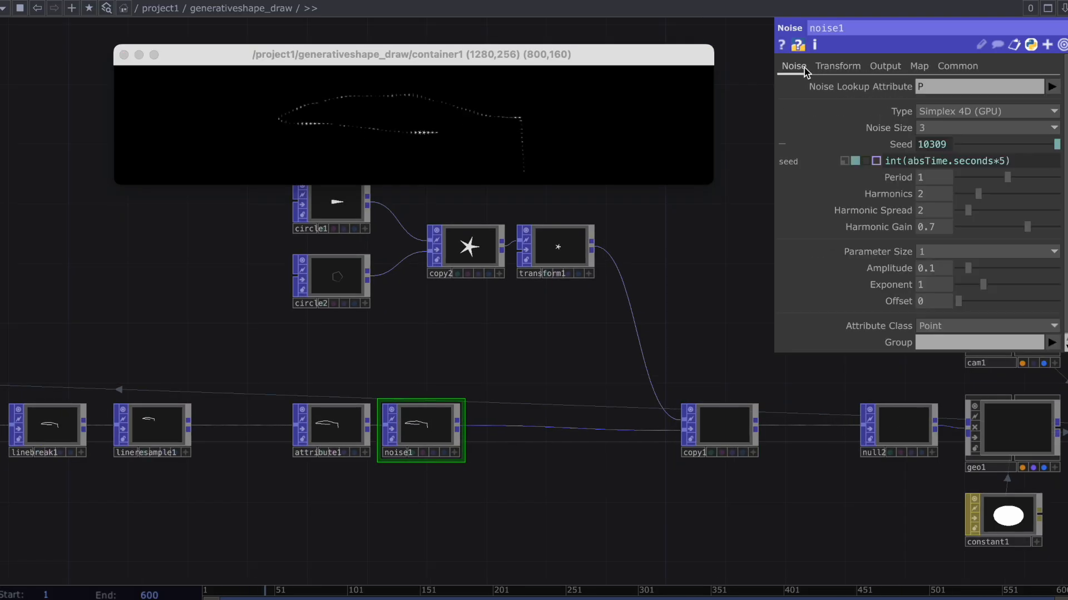
pyautogui.click(997, 253)
pyautogui.click(937, 292)
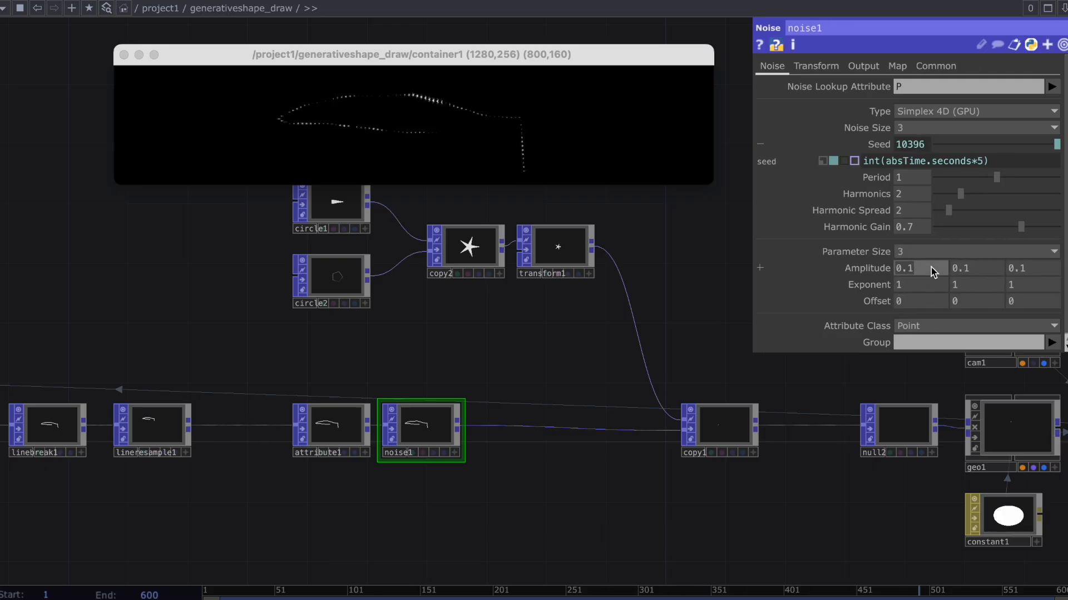
pyautogui.press('Return')
pyautogui.click(966, 270)
pyautogui.write('3')
pyautogui.press('Return')
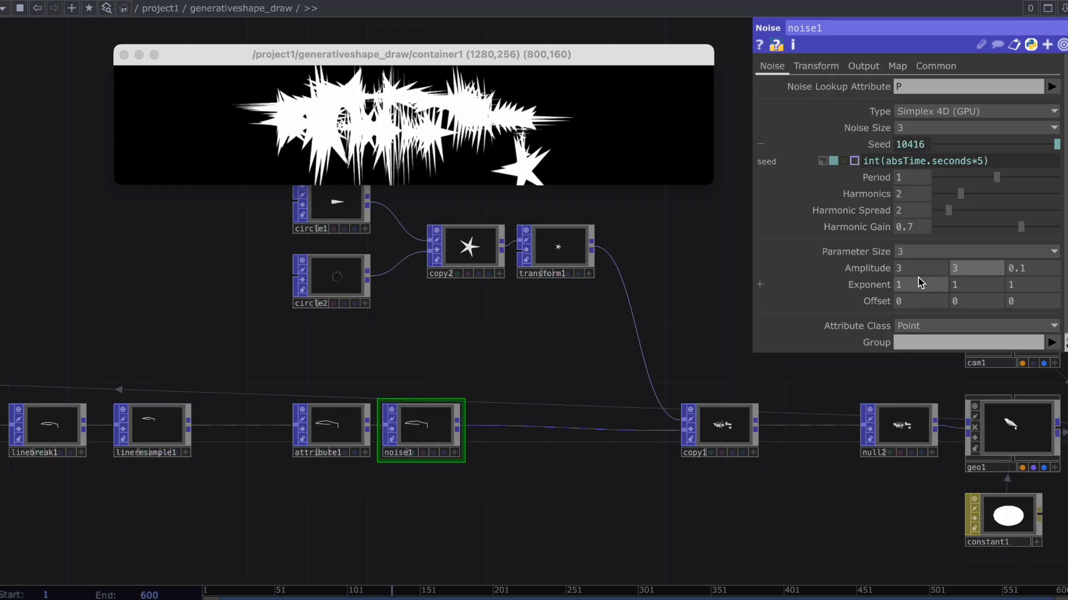
# Set noise1's amplitude to 2, 2, 0 and its first two offset values to 0.1.
pyautogui.click(917, 301)
pyautogui.write('0.1')
pyautogui.press('Return')
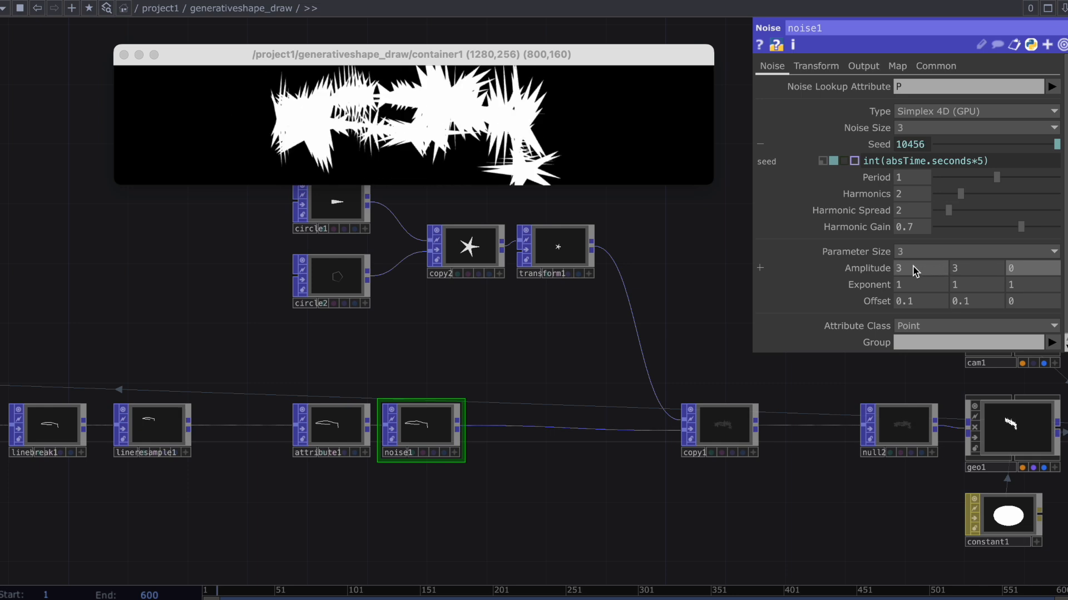
pyautogui.click(972, 267)
pyautogui.write('2')
pyautogui.press('Return')
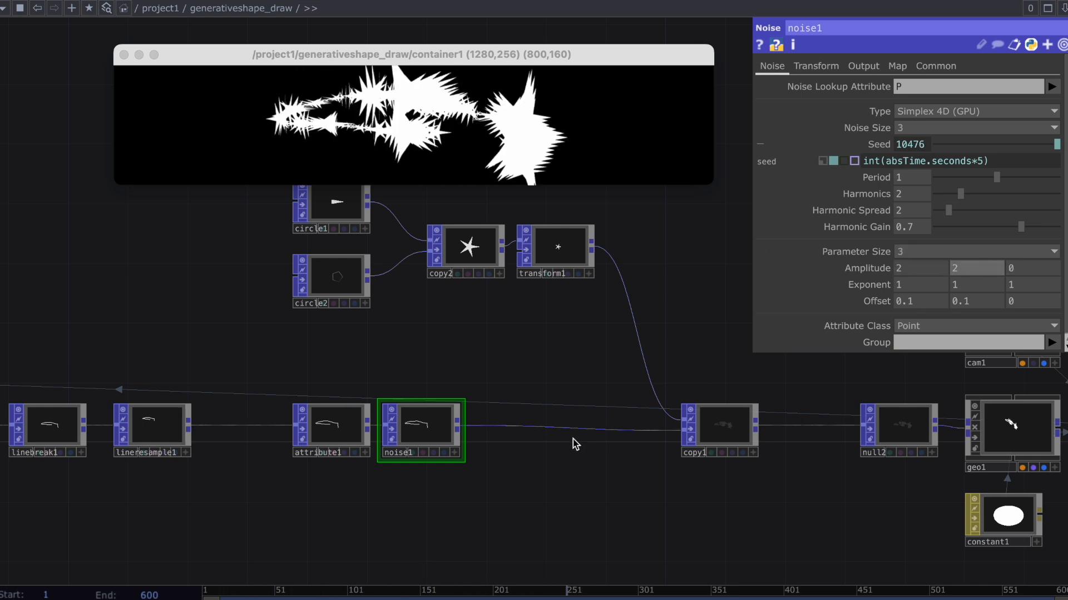
# Insert a Limit POP on the wire between noise1 and copy1.
pyautogui.rightClick(529, 428)
pyautogui.click(571, 412)
pyautogui.write('limit')
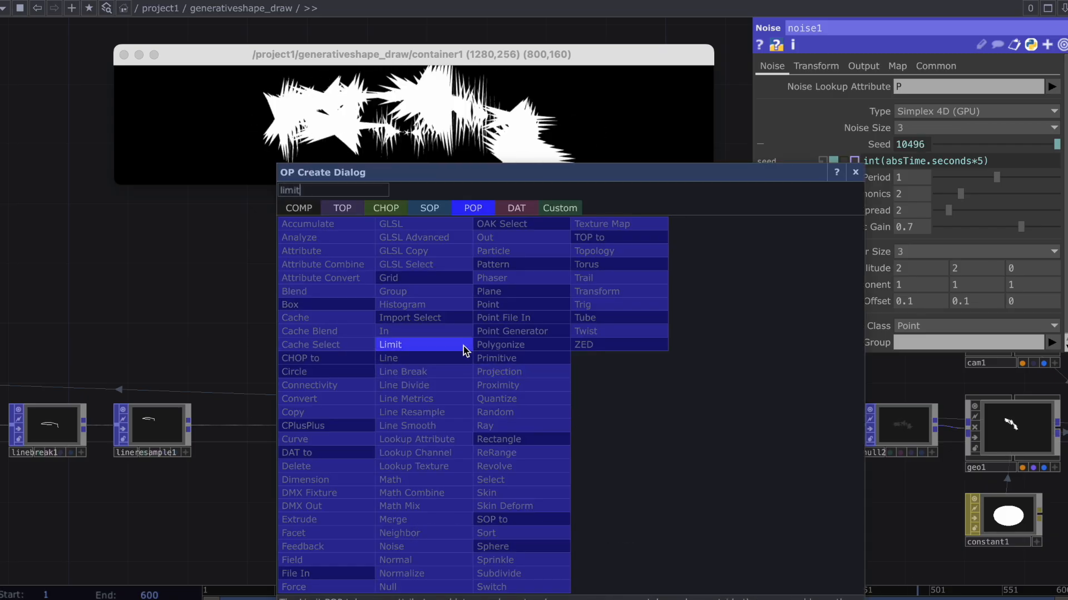
pyautogui.click(466, 347)
pyautogui.click(466, 442)
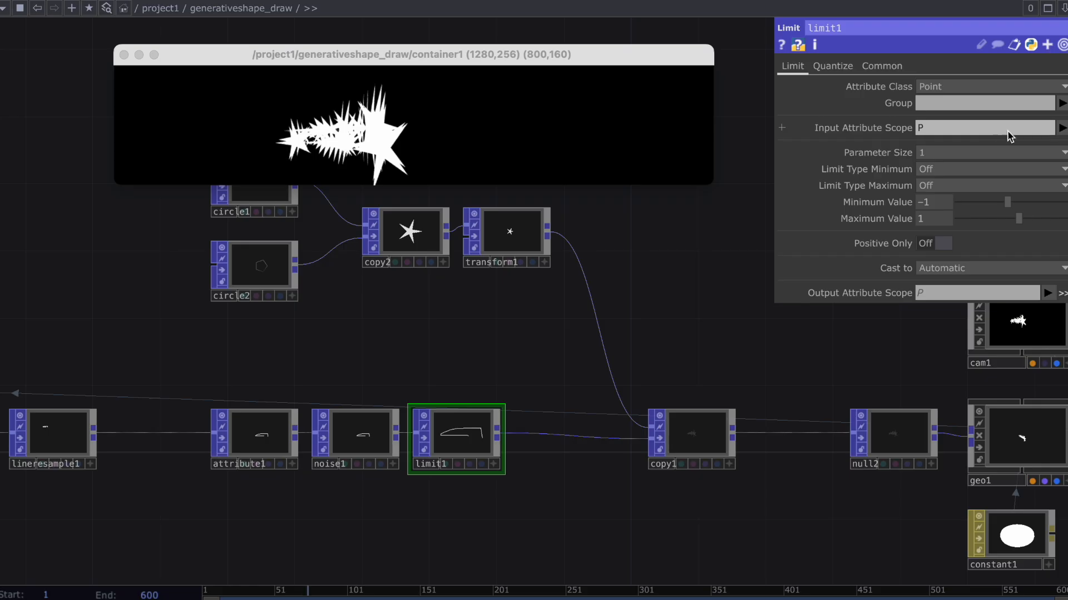
# Set limit1's input attribute scope to Scale and its parameter size to 3.
pyautogui.click(1061, 128)
pyautogui.click(1054, 169)
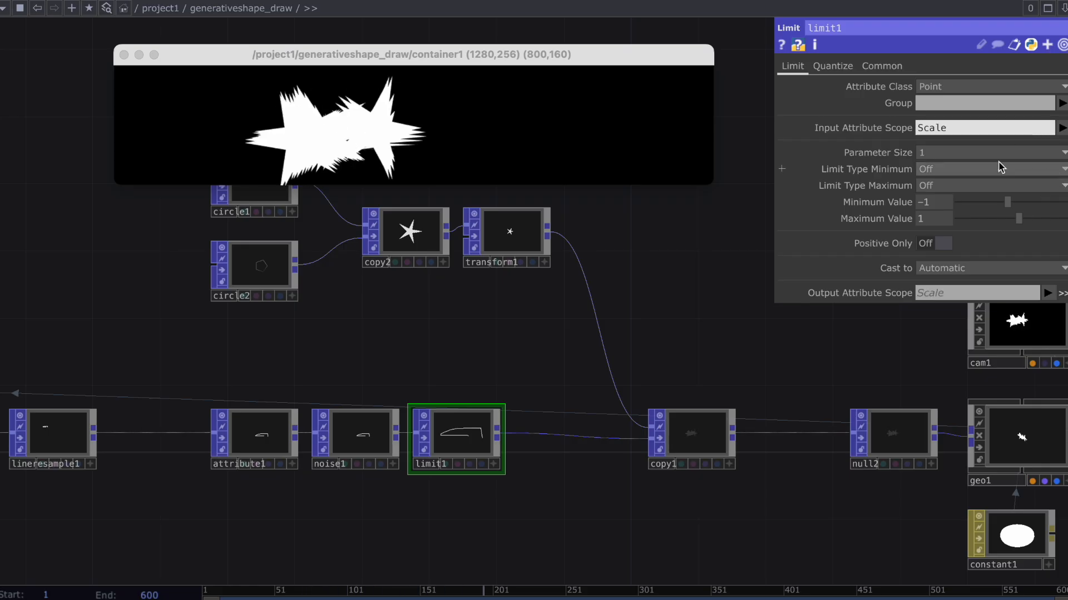
pyautogui.click(980, 158)
pyautogui.click(925, 193)
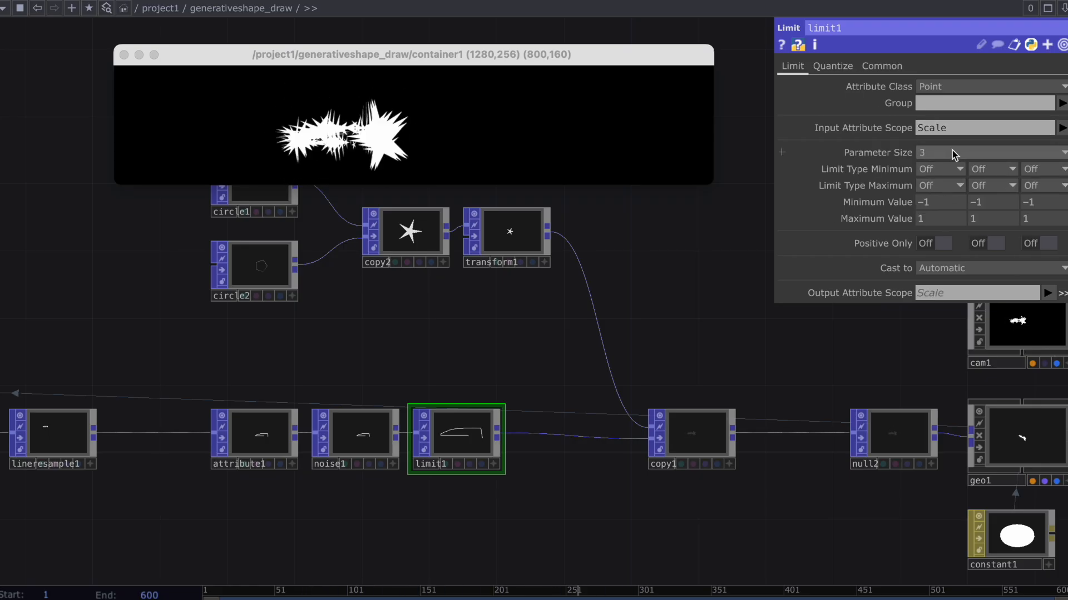
# Set limit1's minimum and maximum limit types to Loop for the first two components.
pyautogui.click(935, 217)
pyautogui.click(983, 216)
pyautogui.click(952, 188)
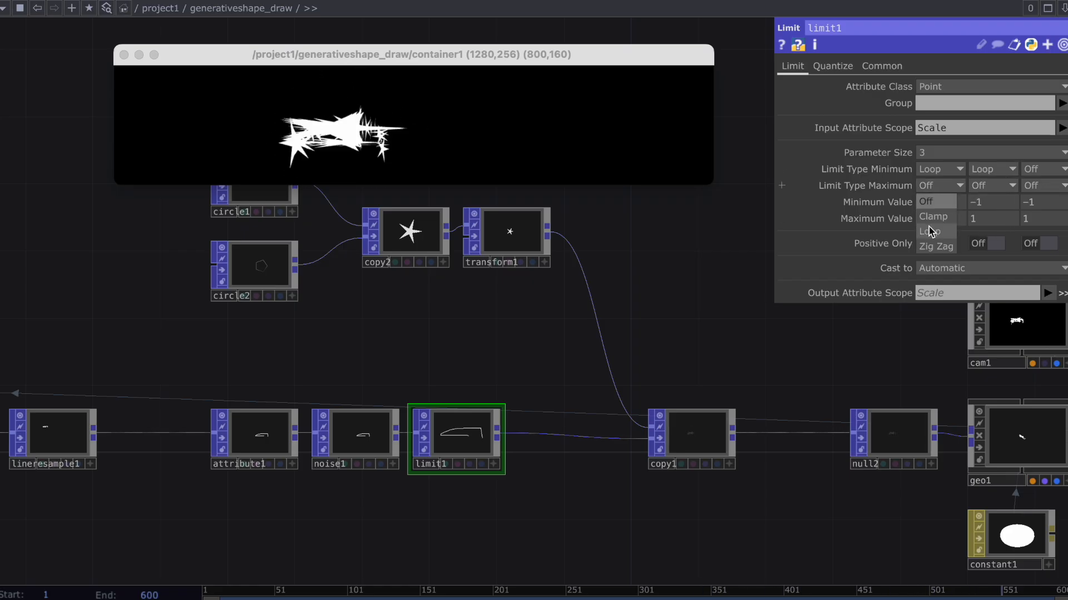
pyautogui.click(930, 232)
pyautogui.click(990, 187)
pyautogui.click(982, 232)
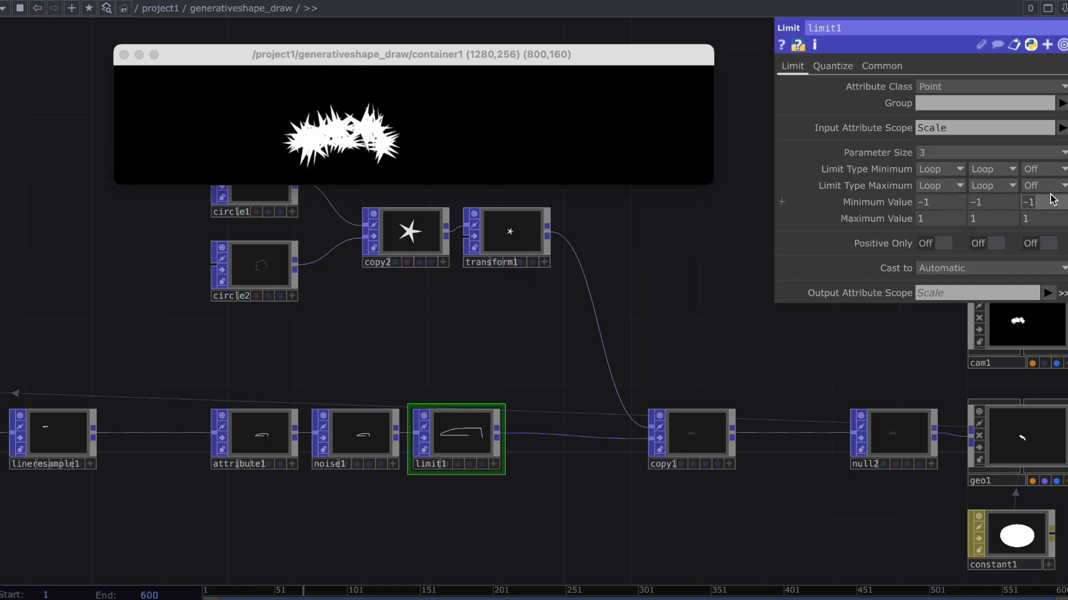
# Set limit1's minimum values to 0.2, 0.2, 0 and maximum values to 0.6, 0.6, 0, and draw a wavy test stroke.
pyautogui.write('0.2')
pyautogui.click(1048, 220)
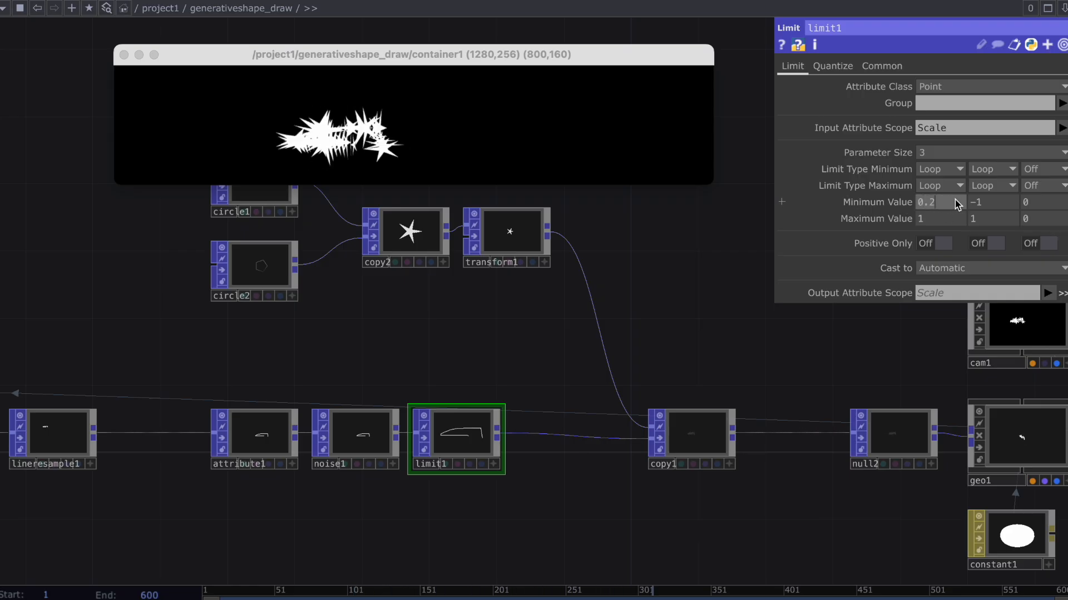
pyautogui.click(993, 203)
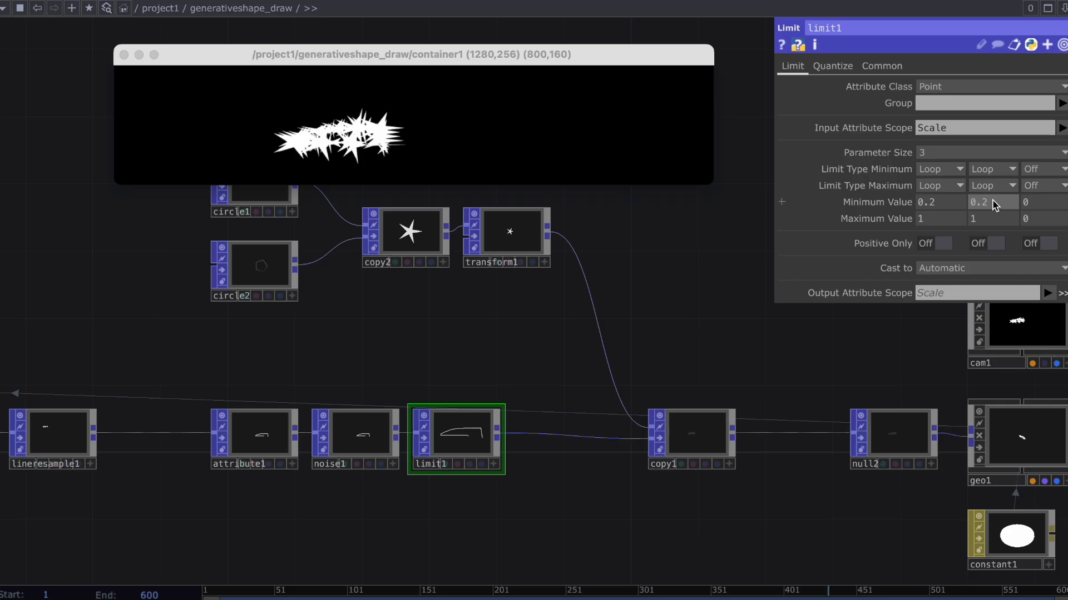
pyautogui.click(941, 217)
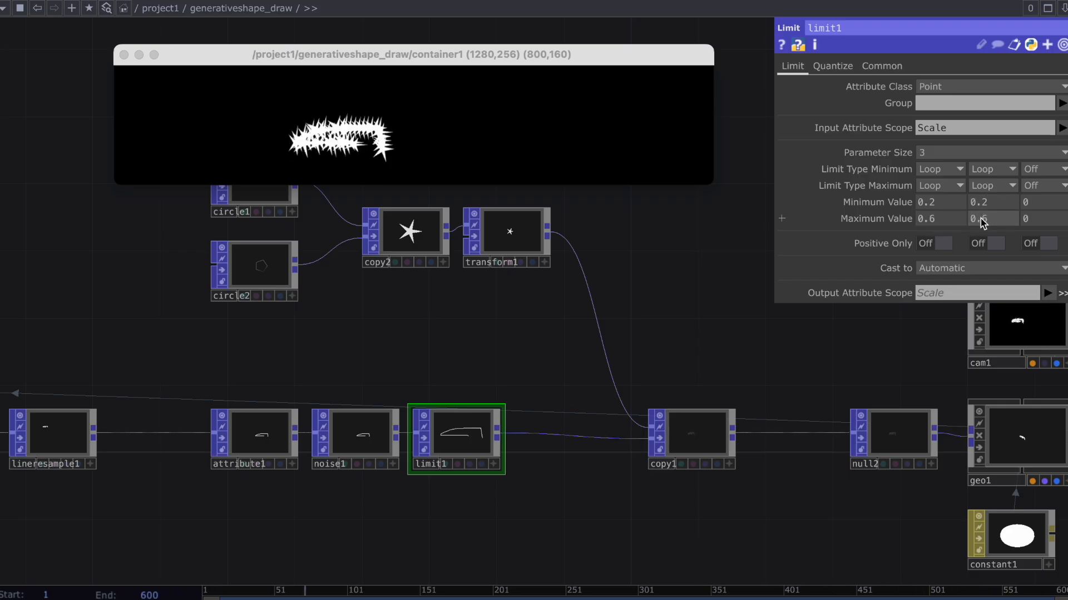
pyautogui.moveTo(239, 118)
pyautogui.mouseDown()
pyautogui.moveTo(205, 119)
pyautogui.moveTo(341, 136)
pyautogui.moveTo(429, 107)
pyautogui.moveTo(535, 149)
pyautogui.moveTo(610, 115)
pyautogui.mouseUp()
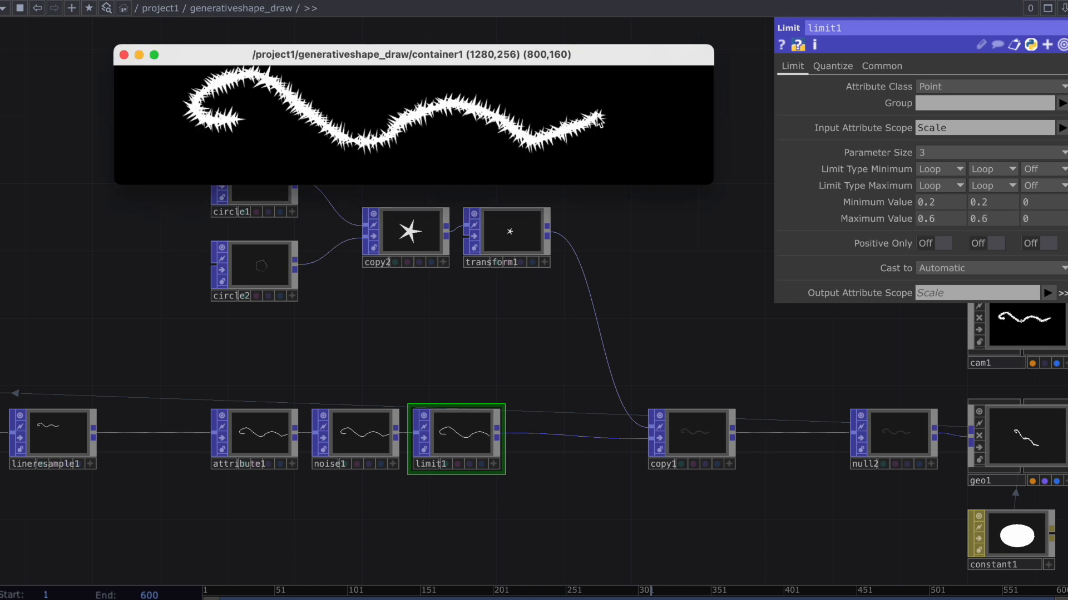
# Set noise1's first two amplitude values to 4 and draw a winding test stroke in the container.
pyautogui.scroll(1, 445, 319)
pyautogui.click(384, 424)
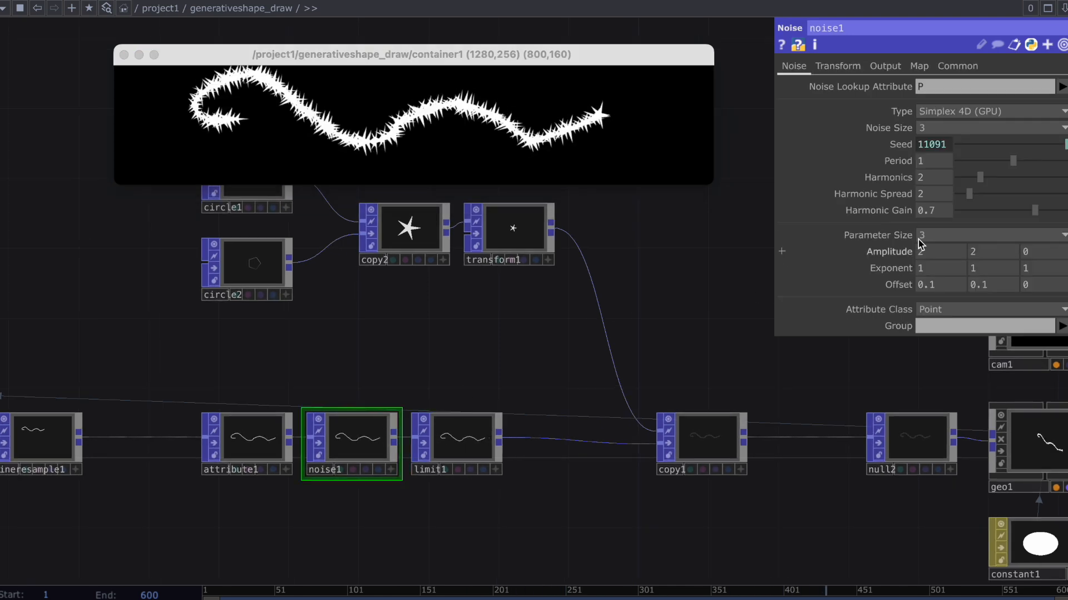
pyautogui.click(950, 249)
pyautogui.write('4')
pyautogui.press('Return')
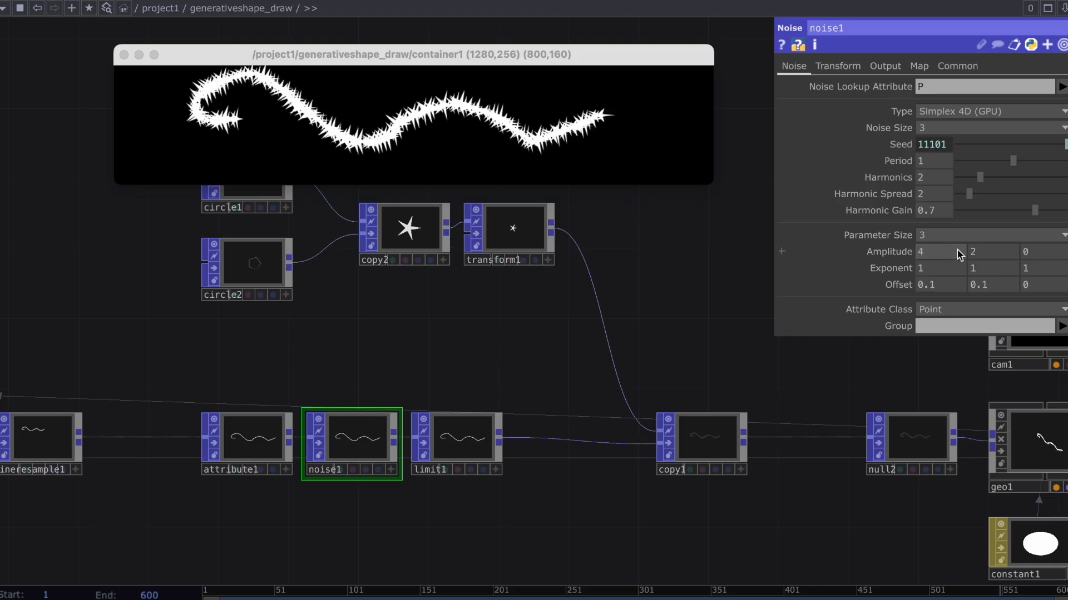
pyautogui.click(979, 250)
pyautogui.write('4')
pyautogui.press('Return')
pyautogui.moveTo(505, 126); pyautogui.dragTo(401, 127)
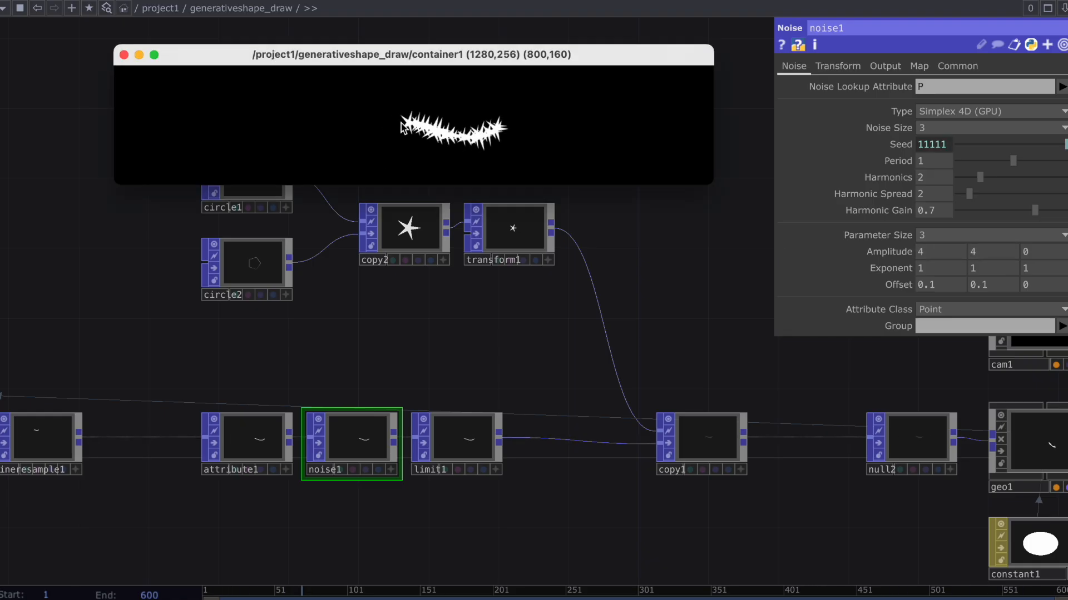
pyautogui.moveTo(196, 121)
pyautogui.mouseDown()
pyautogui.moveTo(179, 136)
pyautogui.moveTo(172, 95)
pyautogui.moveTo(583, 96)
pyautogui.mouseUp()
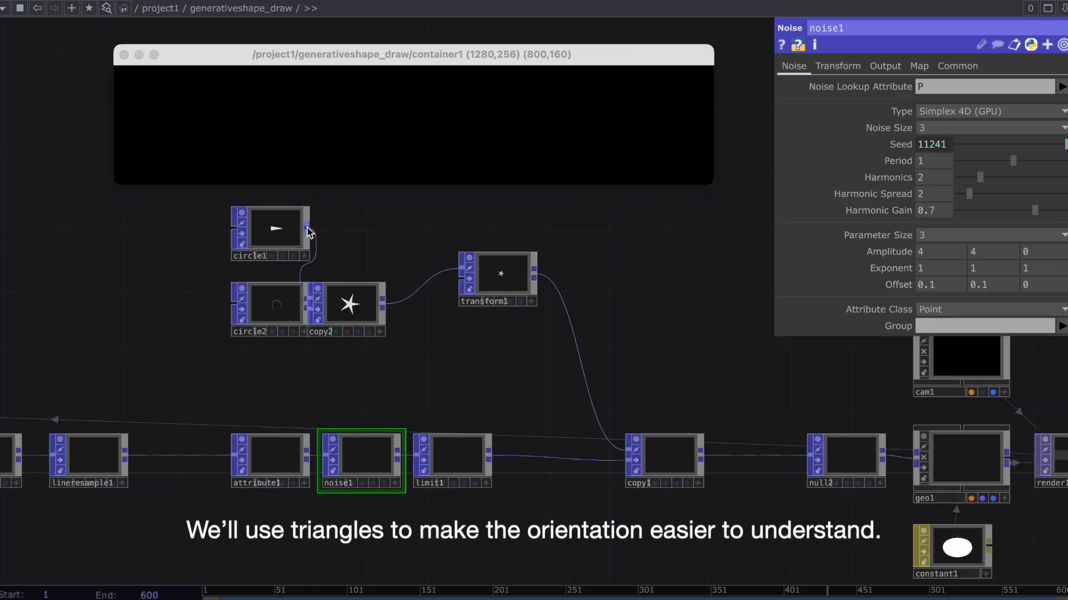
# Connect circle1 to transform1 in place of copy2 and draw a looping test stroke in the container.
pyautogui.moveTo(307, 229); pyautogui.dragTo(395, 253)
pyautogui.moveTo(300, 137); pyautogui.dragTo(417, 136)
pyautogui.moveTo(496, 174)
pyautogui.mouseDown()
pyautogui.moveTo(513, 139)
pyautogui.moveTo(605, 114)
pyautogui.mouseUp()
# Insert a Line Metrics POP on the wire between limit1 and copy1.
pyautogui.click(679, 466)
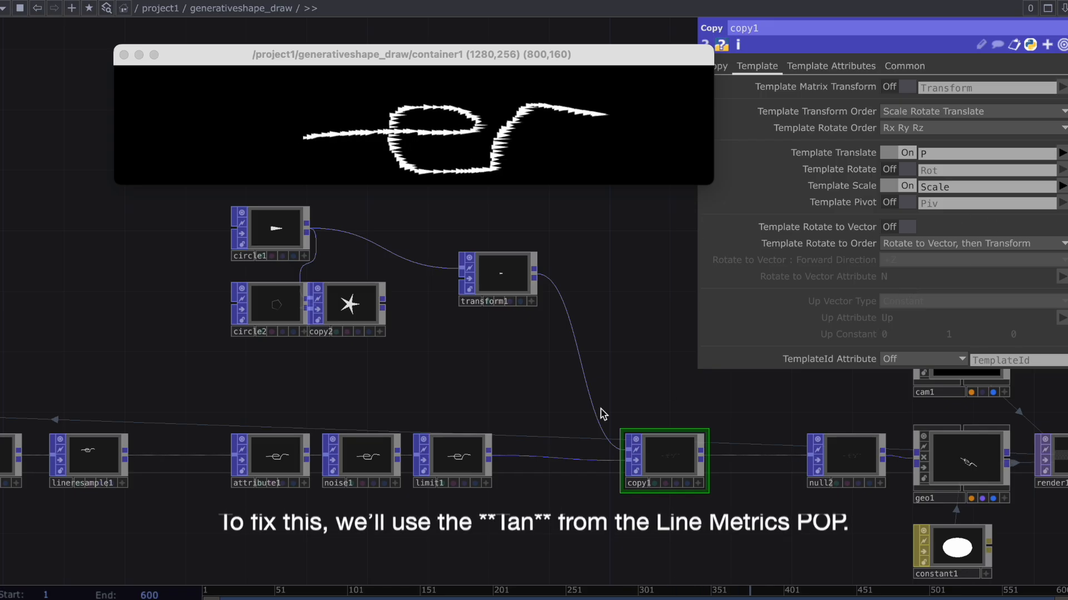
pyautogui.rightClick(537, 457)
pyautogui.click(561, 443)
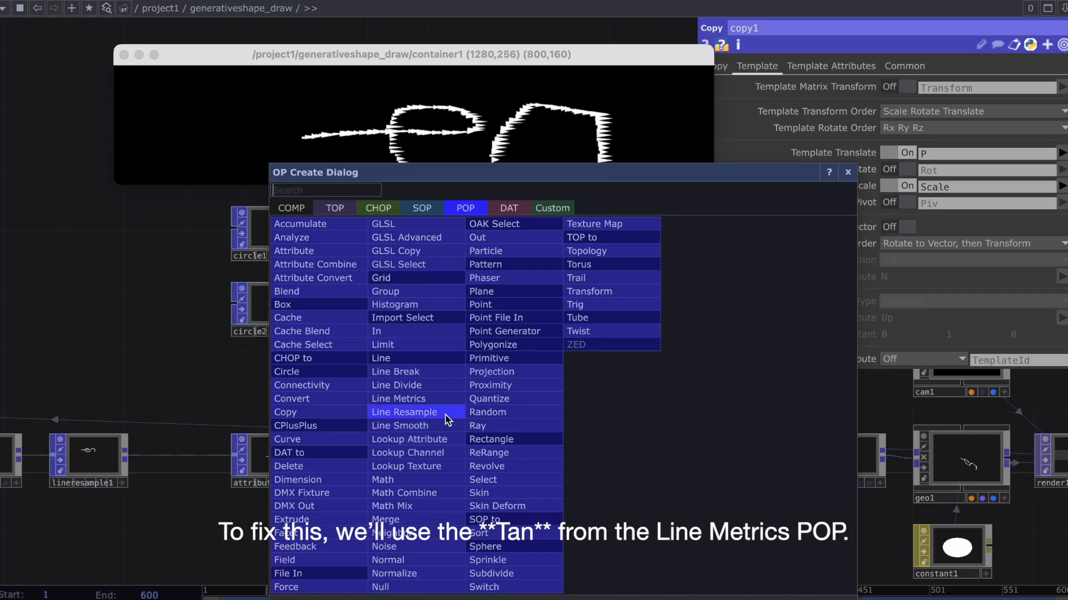
pyautogui.click(399, 399)
pyautogui.click(543, 462)
# Enable Template Rotate to Vector on copy1 using the Tan attribute.
pyautogui.click(979, 202)
pyautogui.click(684, 446)
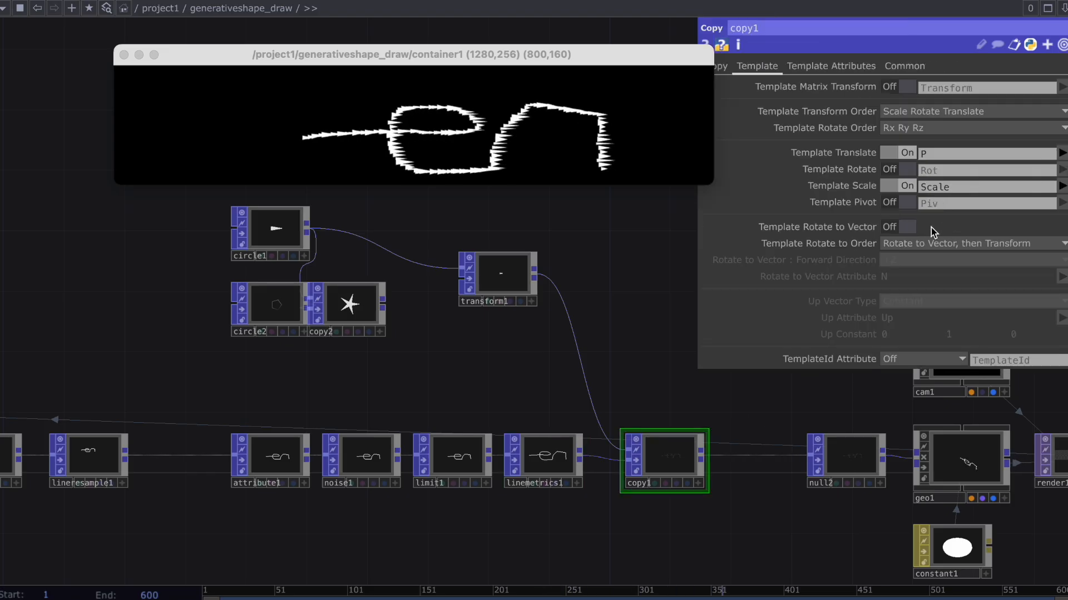
pyautogui.click(907, 227)
pyautogui.click(1061, 276)
pyautogui.click(1053, 322)
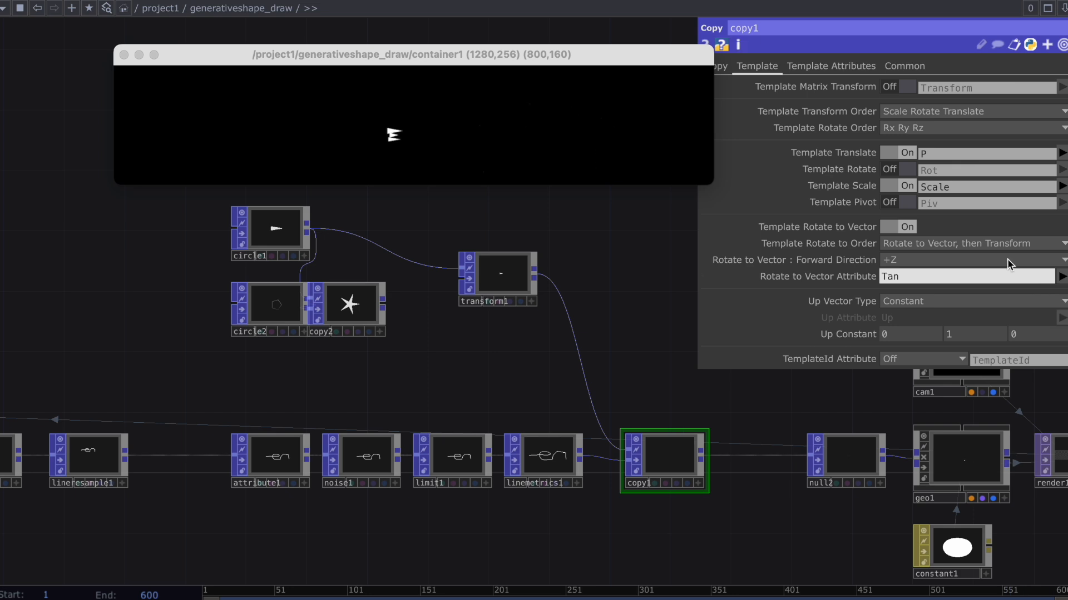
# Set copy1's rotate order to "Rotate to Vector, then Rotate" and its forward direction to +X.
pyautogui.click(996, 251)
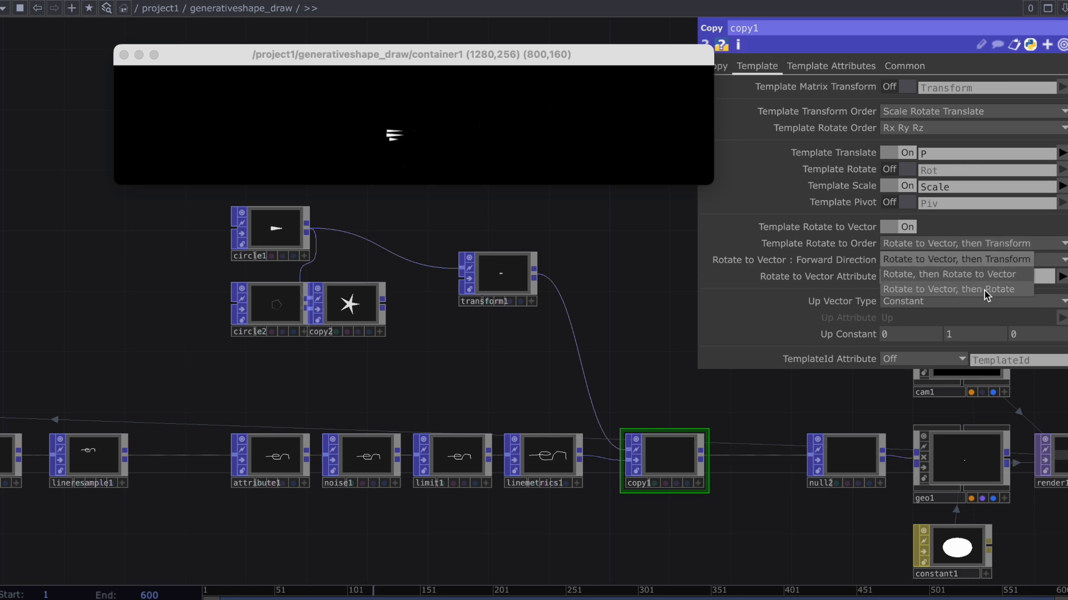
pyautogui.click(987, 284)
pyautogui.click(966, 260)
pyautogui.click(889, 276)
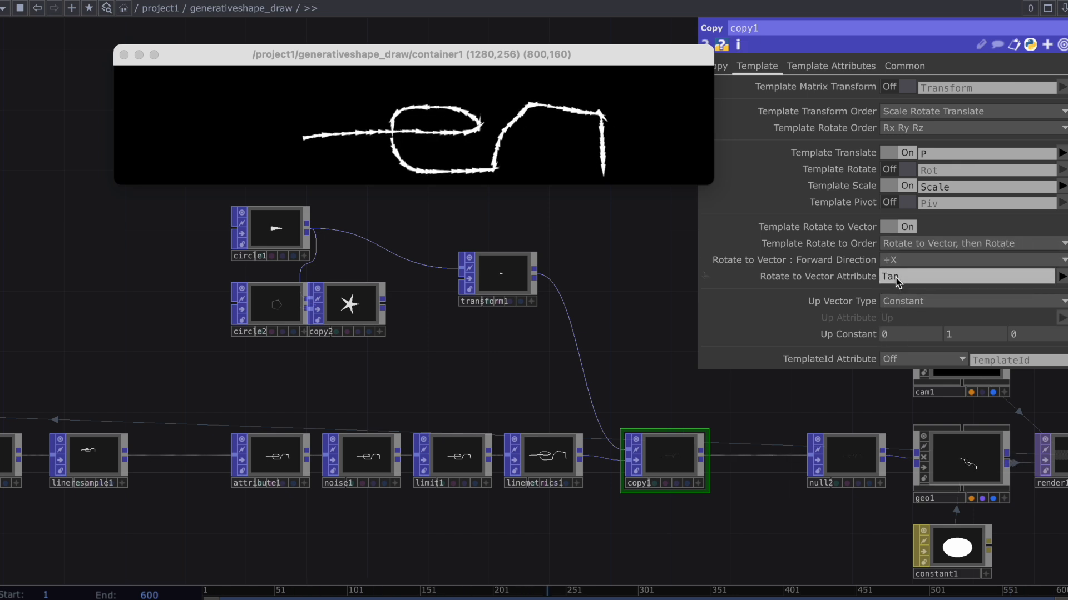
# Draw several curved and looping strokes in the container to test the shapes' alignment along the lines.
pyautogui.moveTo(171, 115); pyautogui.dragTo(291, 127)
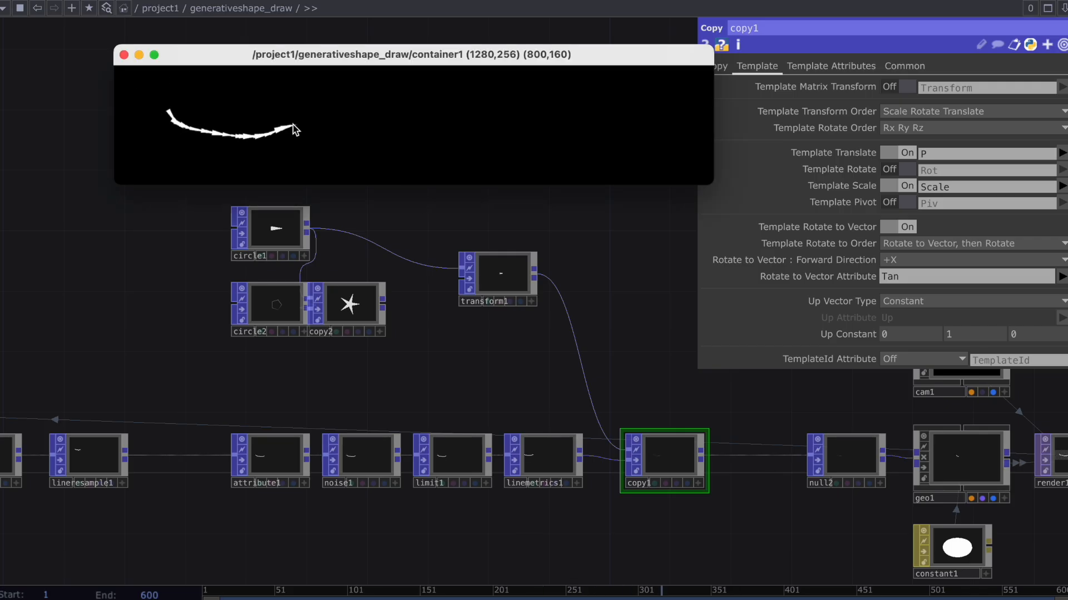
pyautogui.moveTo(288, 163)
pyautogui.mouseDown()
pyautogui.moveTo(341, 131)
pyautogui.moveTo(443, 131)
pyautogui.moveTo(410, 174)
pyautogui.mouseUp()
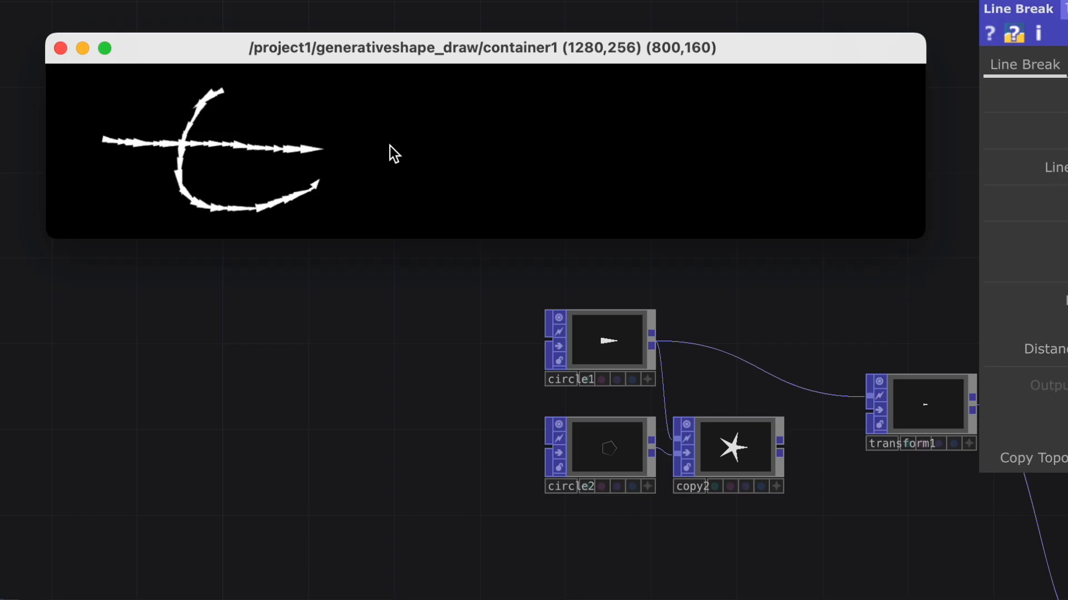
pyautogui.moveTo(387, 148)
pyautogui.mouseDown()
pyautogui.moveTo(478, 151)
pyautogui.moveTo(512, 135)
pyautogui.moveTo(506, 127)
pyautogui.moveTo(574, 183)
pyautogui.mouseUp()
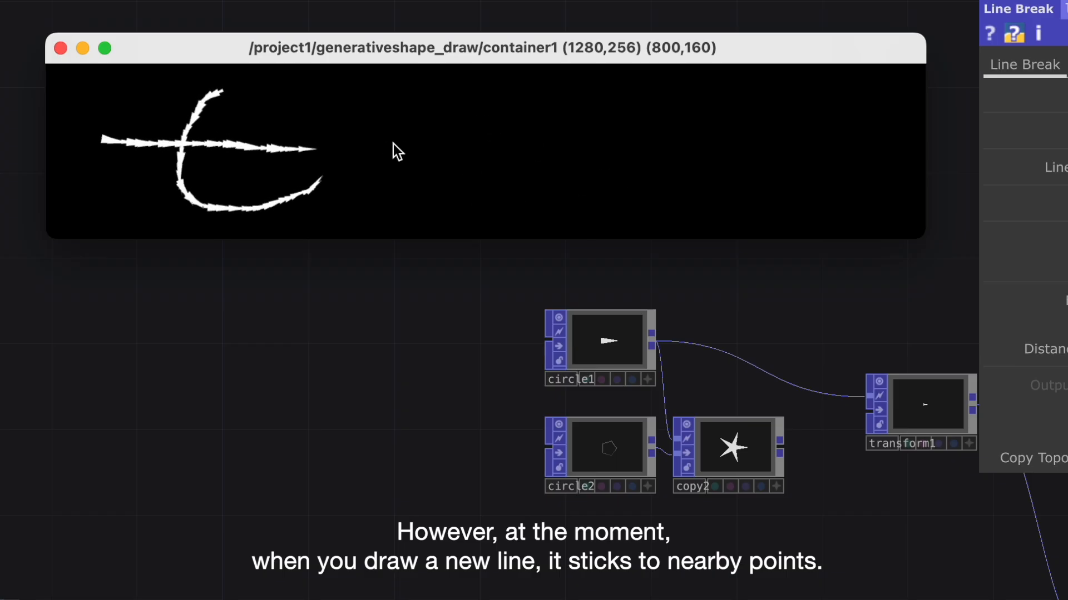
pyautogui.moveTo(389, 147)
pyautogui.mouseDown()
pyautogui.moveTo(463, 155)
pyautogui.moveTo(512, 129)
pyautogui.moveTo(476, 203)
pyautogui.mouseUp()
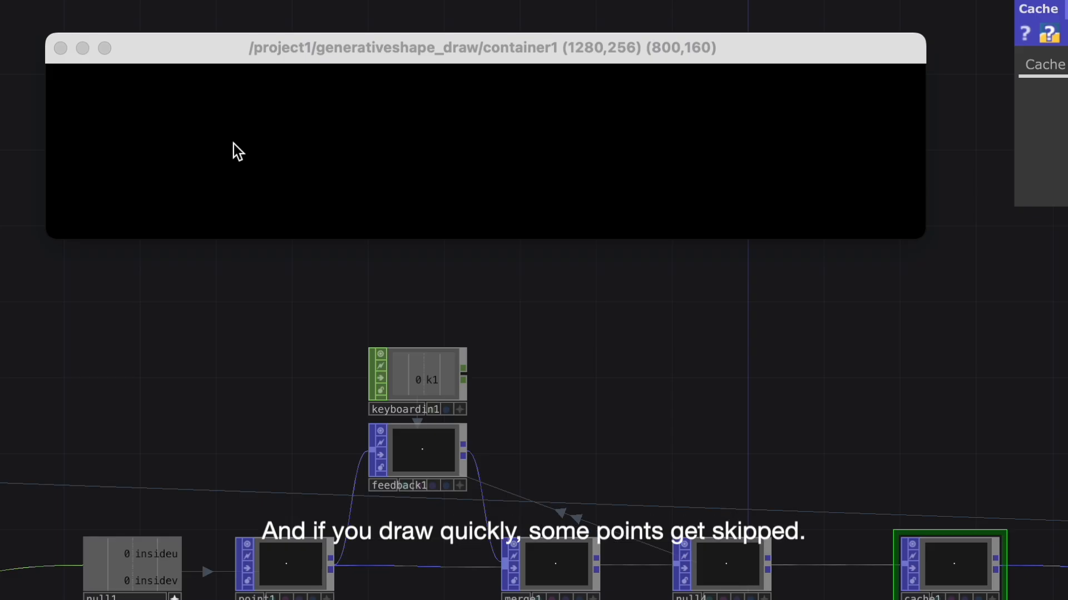
pyautogui.moveTo(226, 148); pyautogui.dragTo(323, 148)
pyautogui.moveTo(436, 148); pyautogui.dragTo(614, 151)
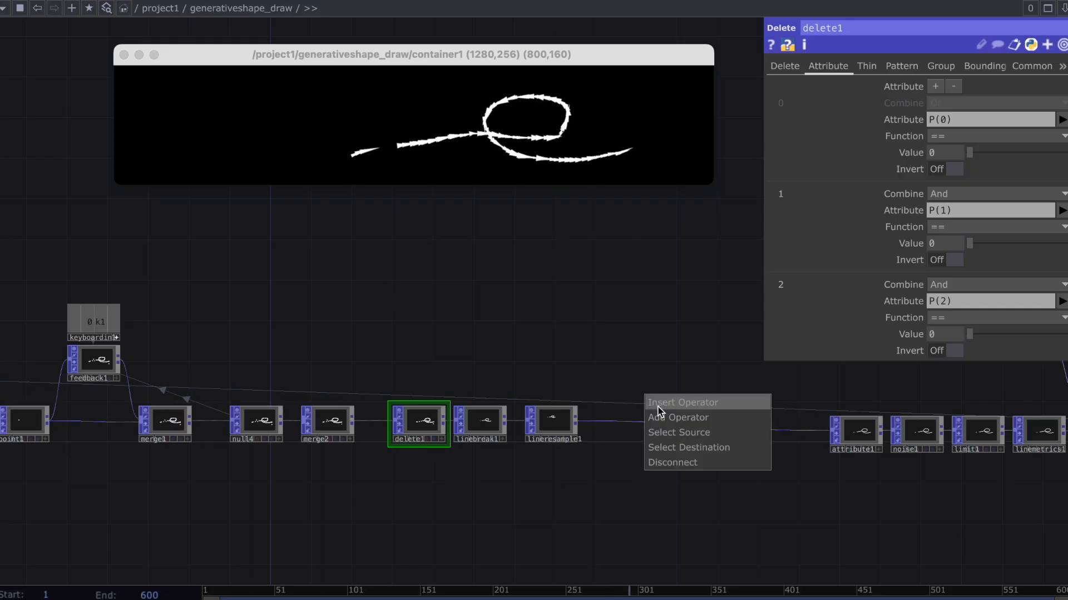
# Insert a Cache POP between lineresample1 and attribute1 and reset the drawing.
pyautogui.click(648, 401)
pyautogui.write('c')
pyautogui.click(423, 318)
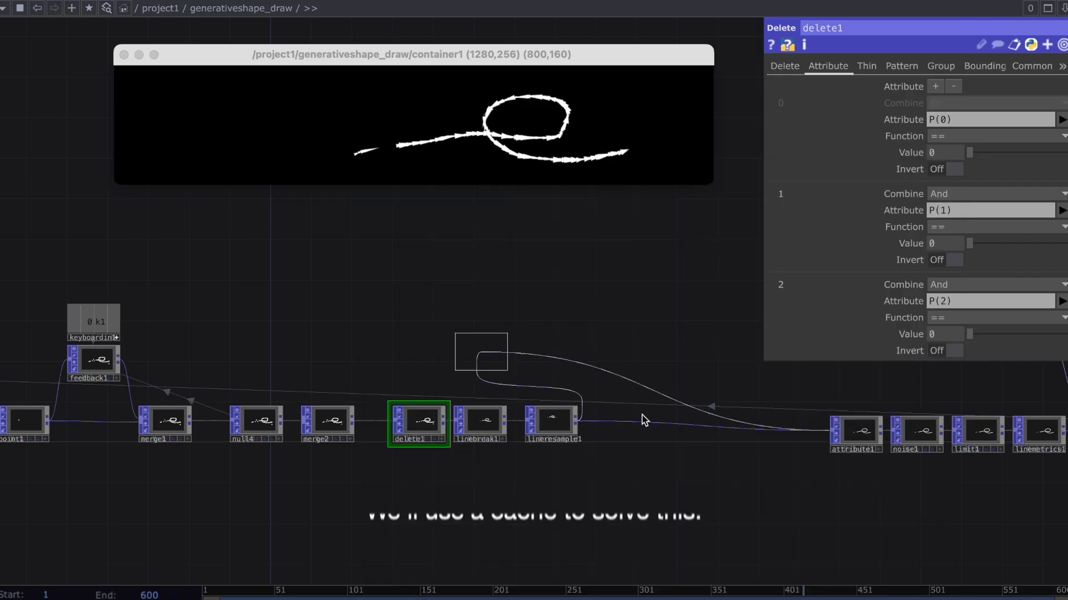
pyautogui.click(666, 422)
pyautogui.moveTo(966, 104); pyautogui.dragTo(890, 123)
pyautogui.moveTo(784, 257); pyautogui.dragTo(851, 274)
pyautogui.press('1')
pyautogui.scroll(1, 735, 401)
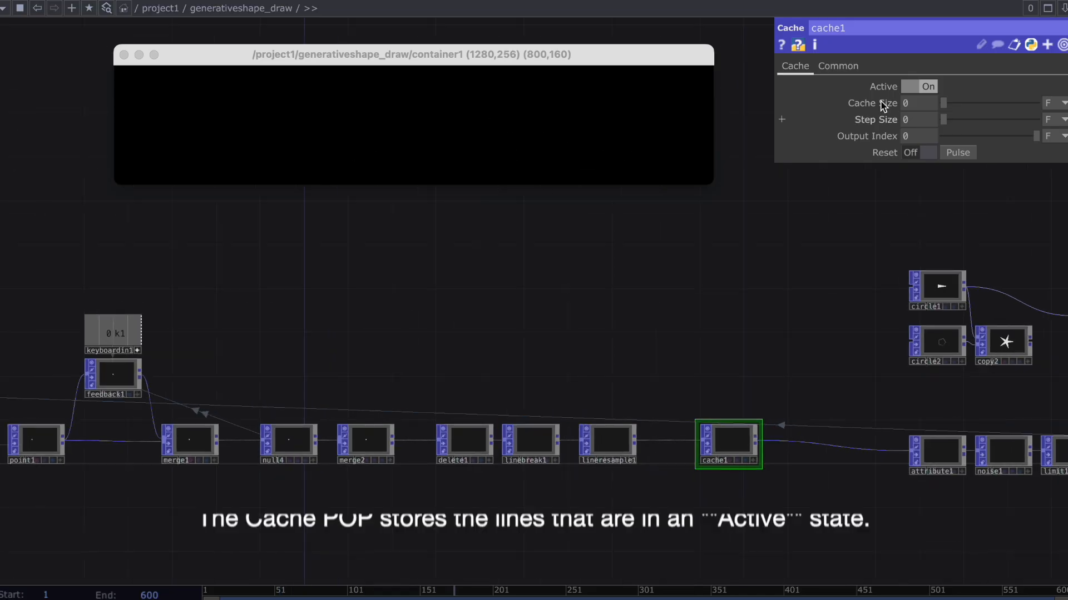
# Draw test strokes in the container and switch cache1's Active off and back on to test the caching.
pyautogui.moveTo(501, 100); pyautogui.dragTo(469, 98)
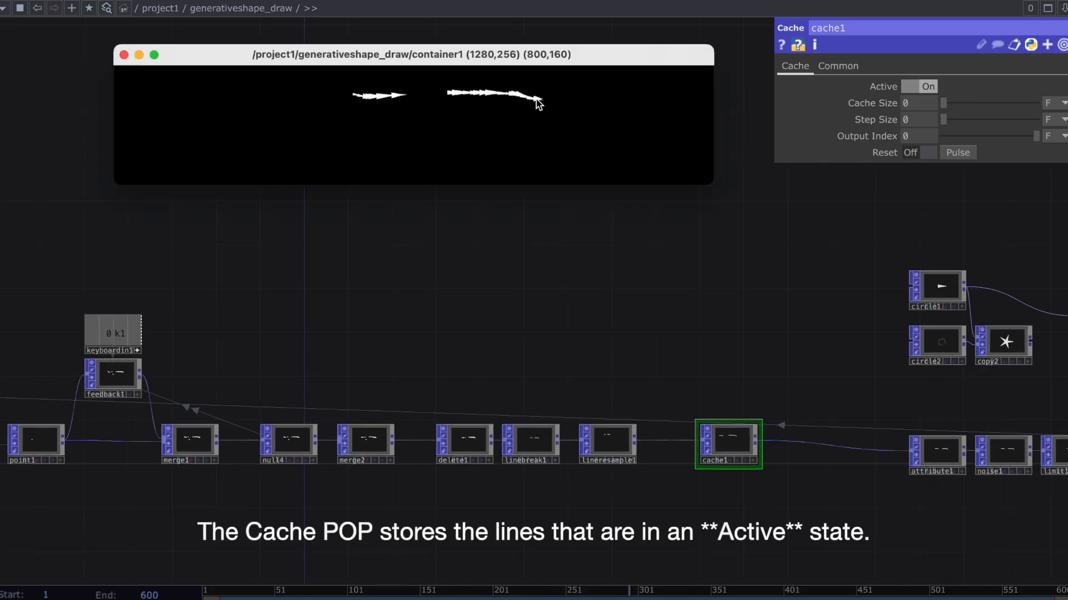
pyautogui.click(925, 86)
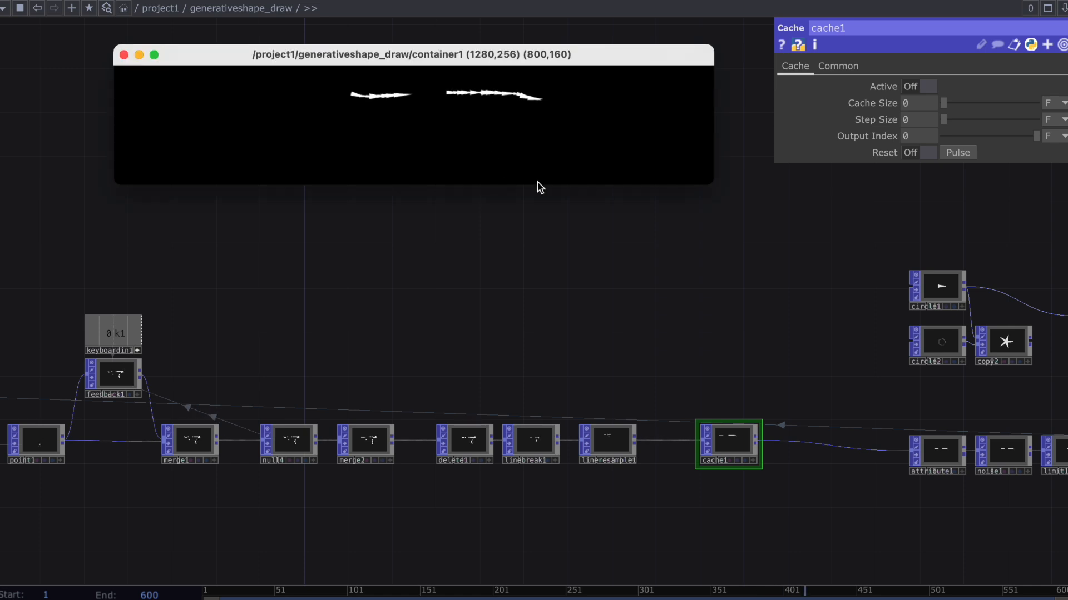
pyautogui.click(930, 87)
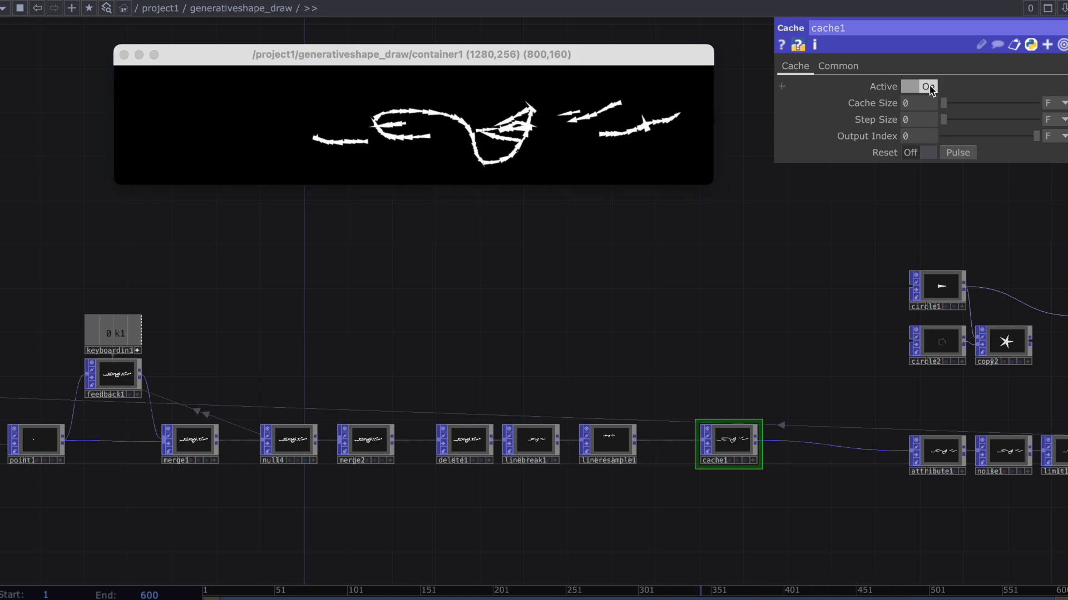
# Add a Count CHOP fed by mousein1 and place it below lineresample1.
pyautogui.scroll(-3, 700, 344)
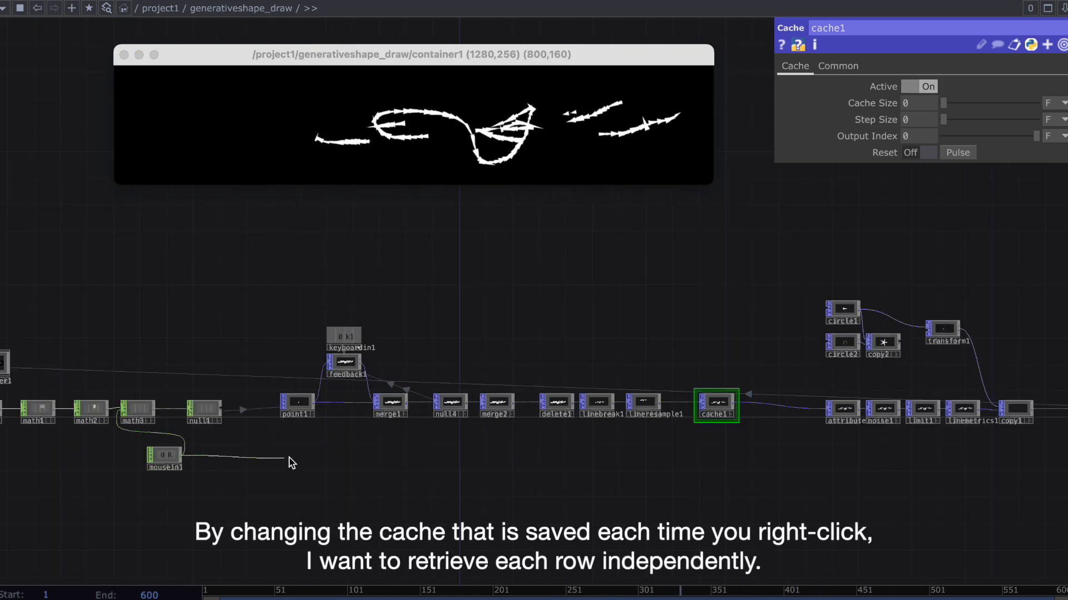
pyautogui.press('Tab')
pyautogui.write('cou')
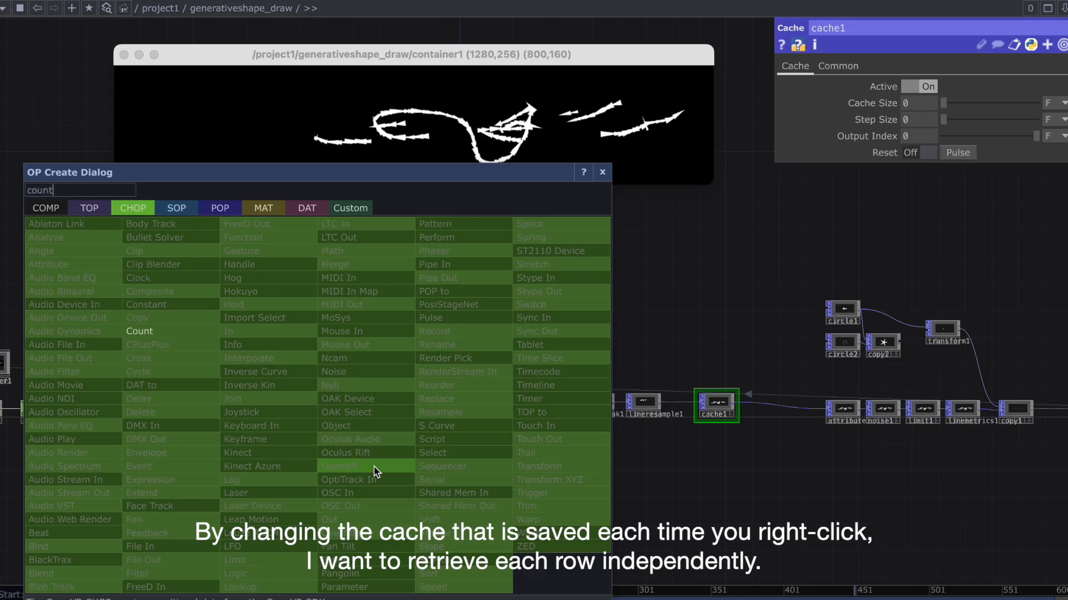
pyautogui.write('nt')
pyautogui.click(214, 332)
pyautogui.click(652, 467)
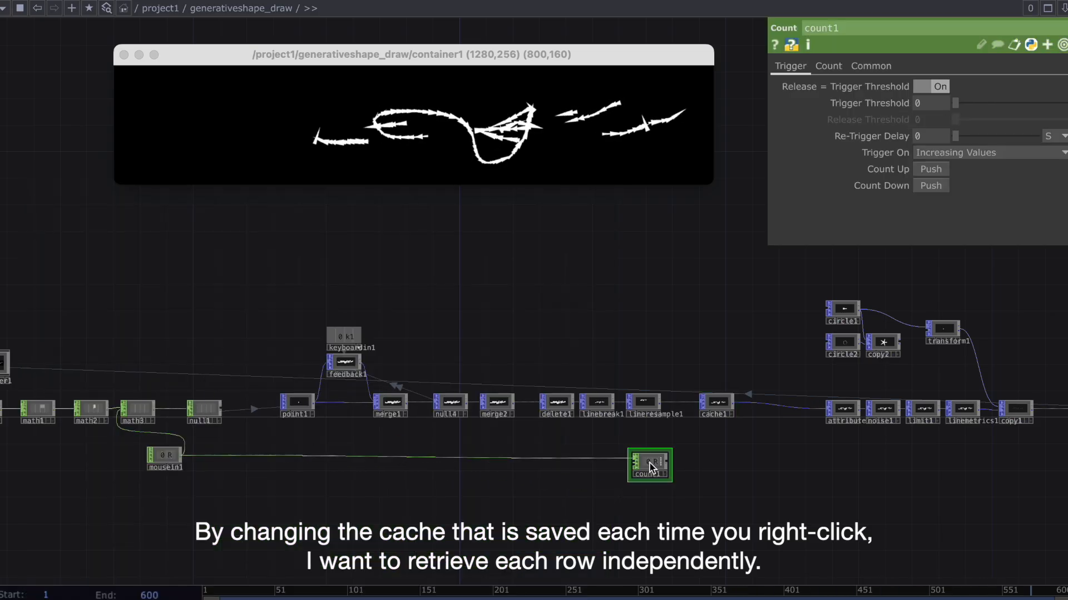
# Add an Expression CHOP after count1 and place it beside that node.
pyautogui.scroll(2, 652, 467)
pyautogui.click(735, 467)
pyautogui.write('expres')
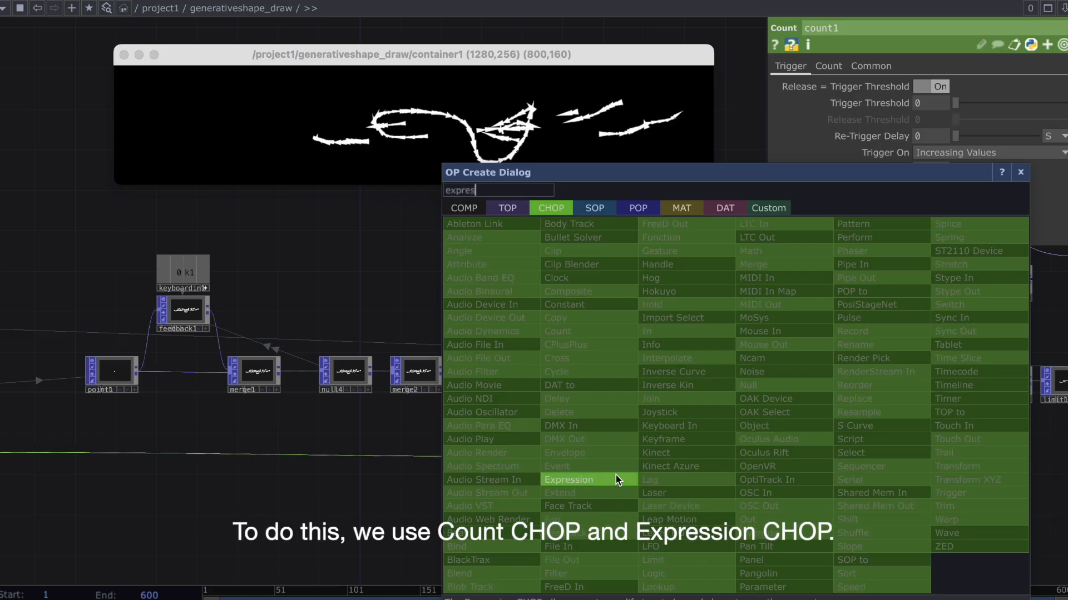
pyautogui.click(567, 480)
pyautogui.click(711, 466)
pyautogui.moveTo(634, 453); pyautogui.dragTo(628, 449, button='right')
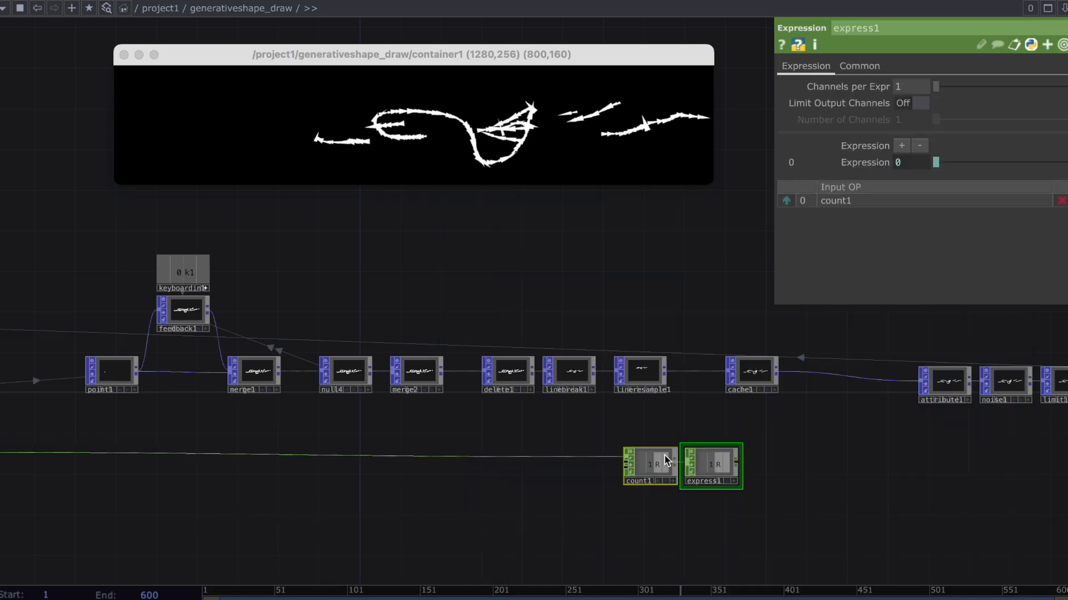
# Drive cache1's Active parameter with a reference to express1's channel.
pyautogui.moveTo(670, 459); pyautogui.dragTo(599, 458)
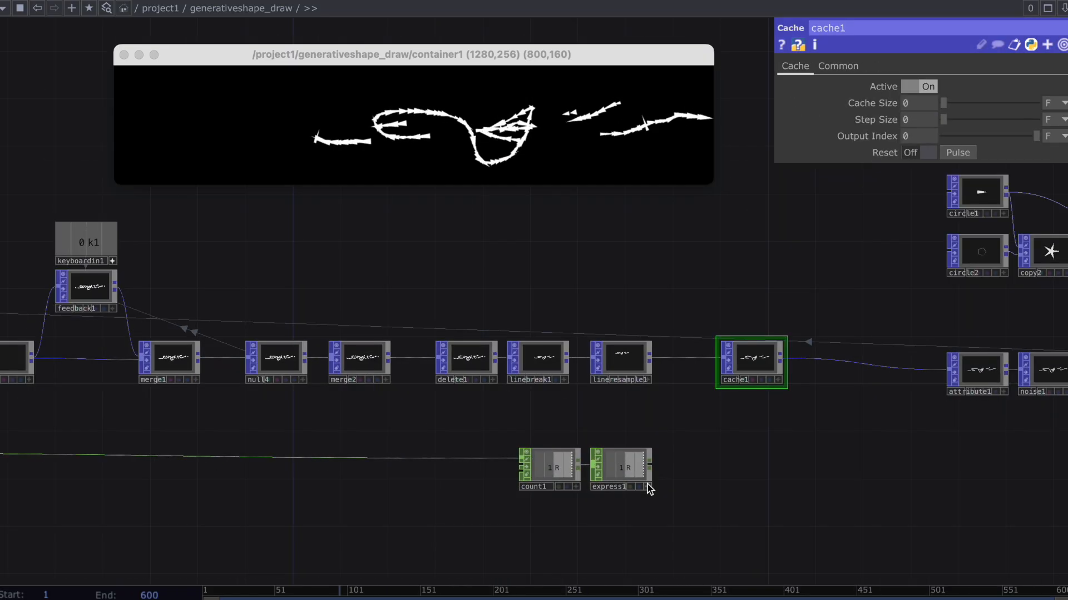
pyautogui.click(647, 487)
pyautogui.moveTo(1048, 210); pyautogui.dragTo(1021, 210)
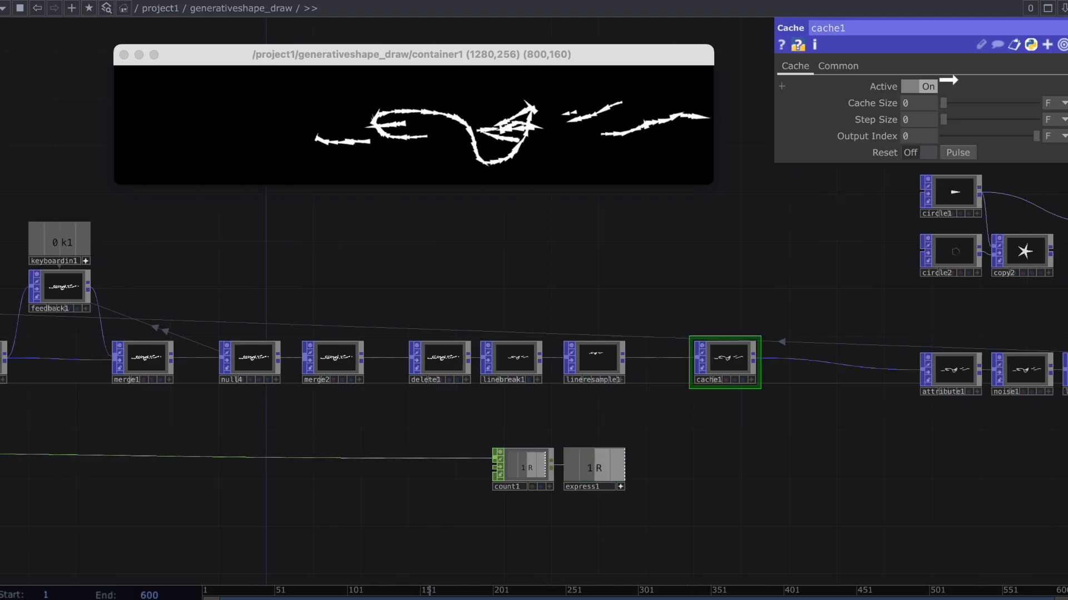
pyautogui.moveTo(931, 86); pyautogui.dragTo(932, 86)
pyautogui.click(931, 84)
# Link keyboardin1's k1 channel to count1's Reset Pulse parameter.
pyautogui.click(542, 454)
pyautogui.moveTo(558, 426); pyautogui.dragTo(677, 440)
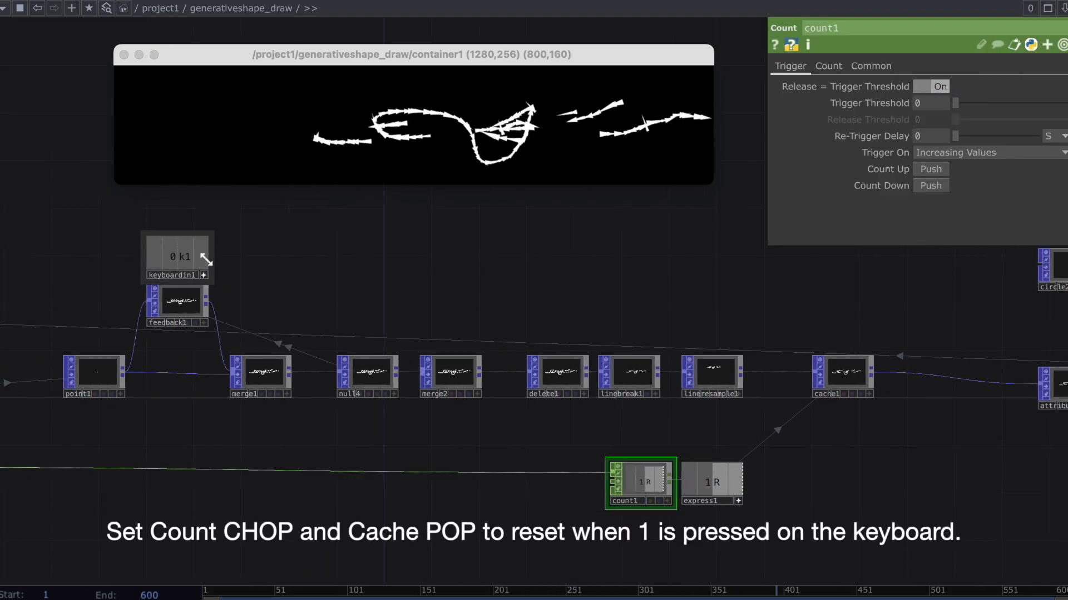
pyautogui.moveTo(823, 64); pyautogui.dragTo(965, 234)
pyautogui.click(958, 233)
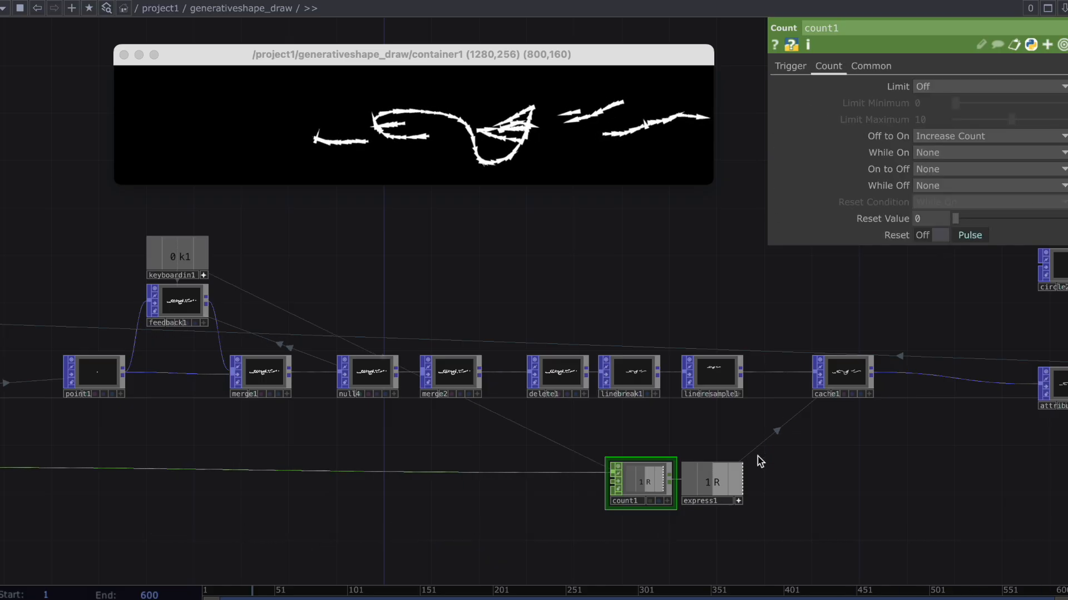
# Link keyboardin1's k1 channel to cache1's Reset Pulse parameter.
pyautogui.click(739, 501)
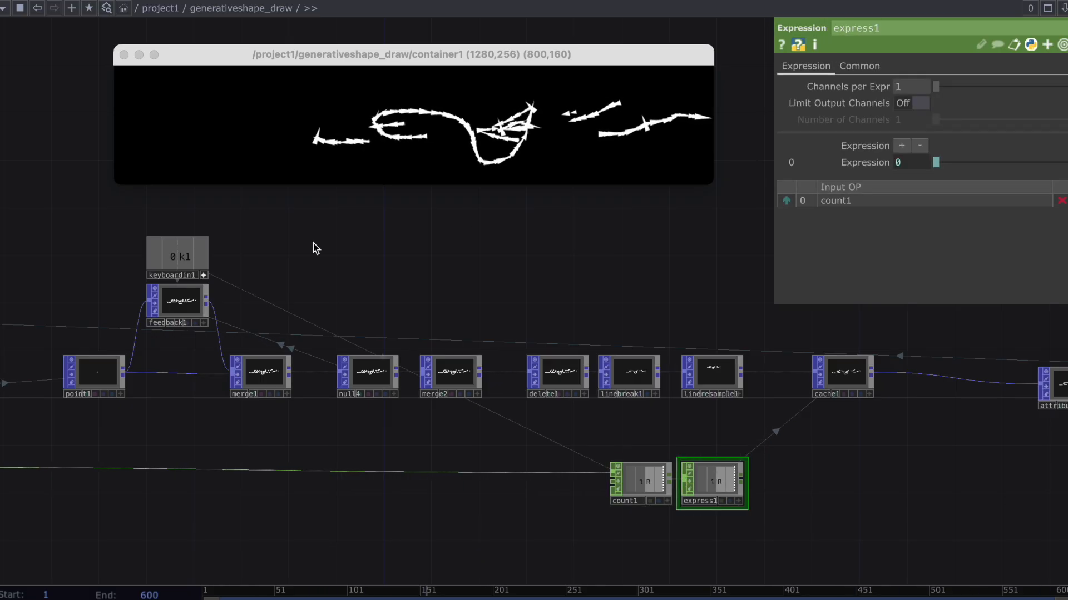
pyautogui.click(828, 370)
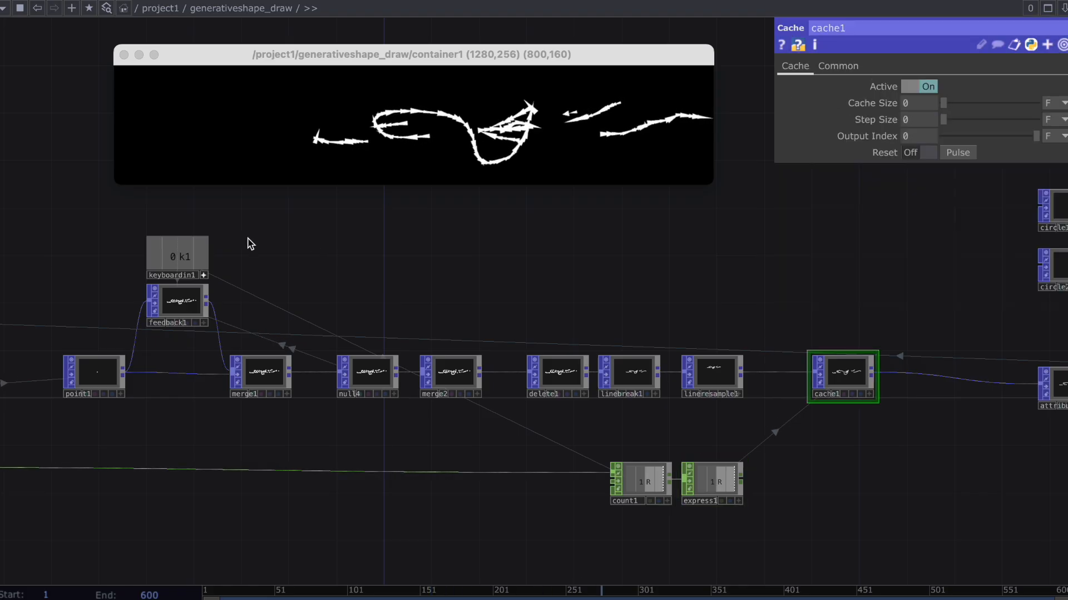
pyautogui.moveTo(972, 138); pyautogui.dragTo(958, 153)
pyautogui.click(957, 161)
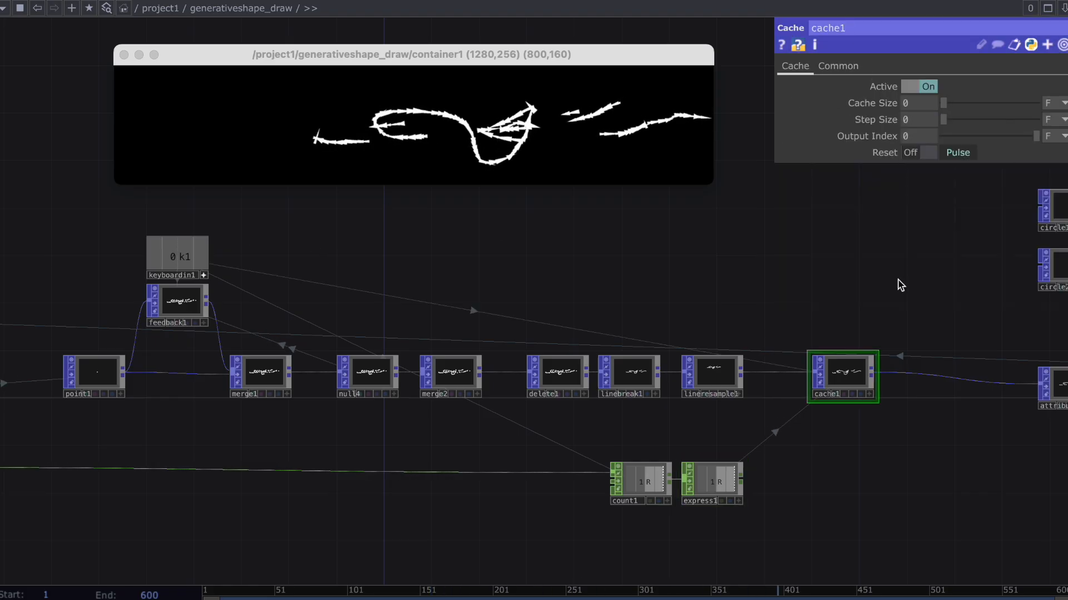
# Set express1's expression to 1 if me.inputVal == me.digits else 0.
pyautogui.click(737, 482)
pyautogui.moveTo(801, 479); pyautogui.dragTo(744, 473)
pyautogui.scroll(1, 745, 473)
pyautogui.click(865, 163)
pyautogui.moveTo(951, 180); pyautogui.dragTo(812, 182)
pyautogui.write('1 if me.input')
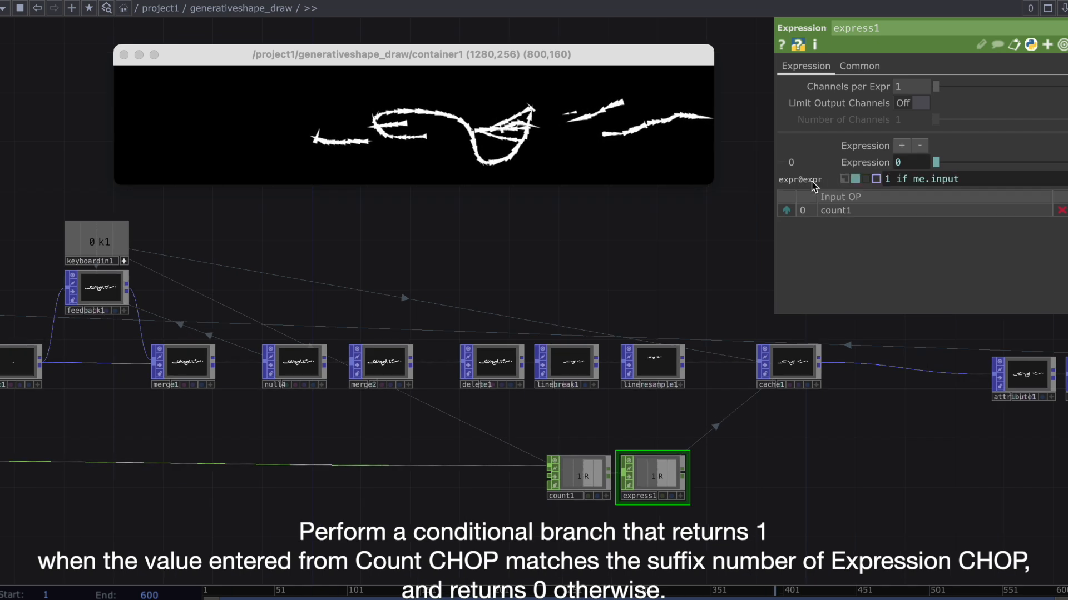
pyautogui.press('Return')
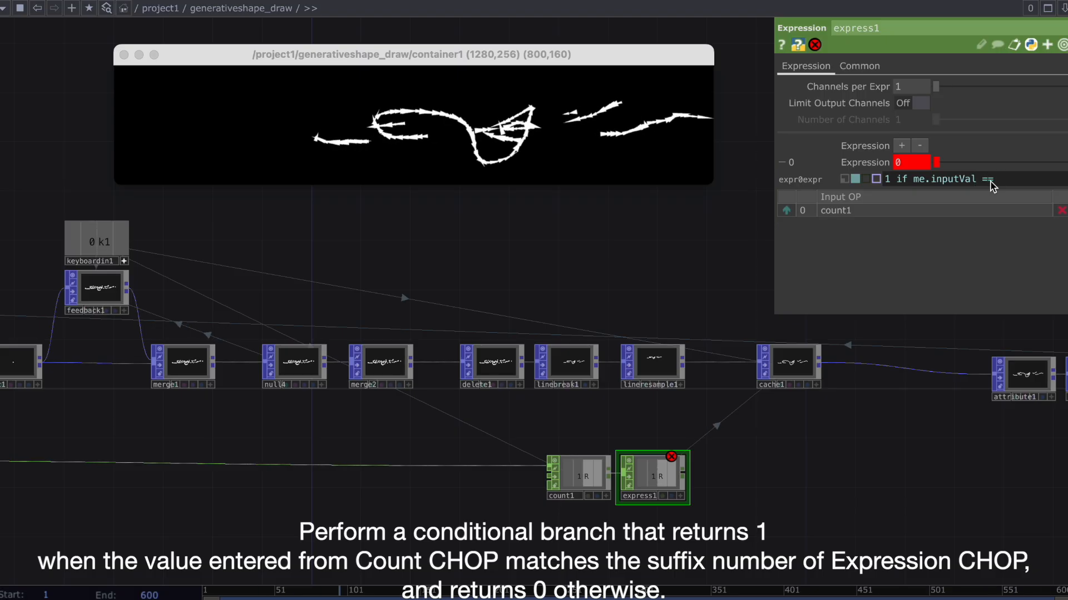
pyautogui.write('lse 0')
pyautogui.press('Return')
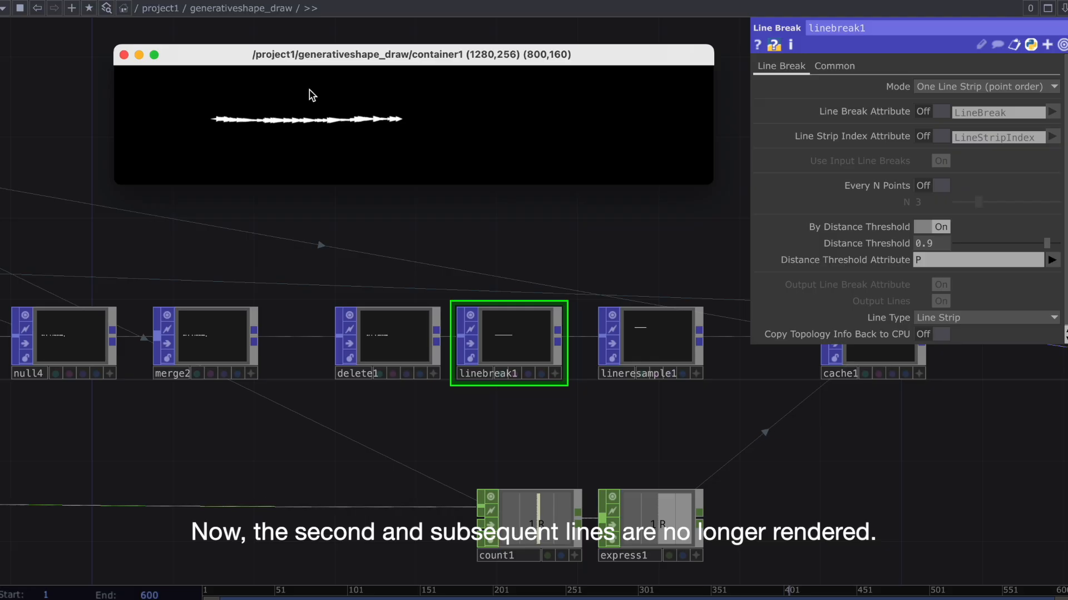
# Draw test strokes in the container and compare the outputs of lineresample1 and cache1.
pyautogui.moveTo(309, 89); pyautogui.dragTo(434, 165)
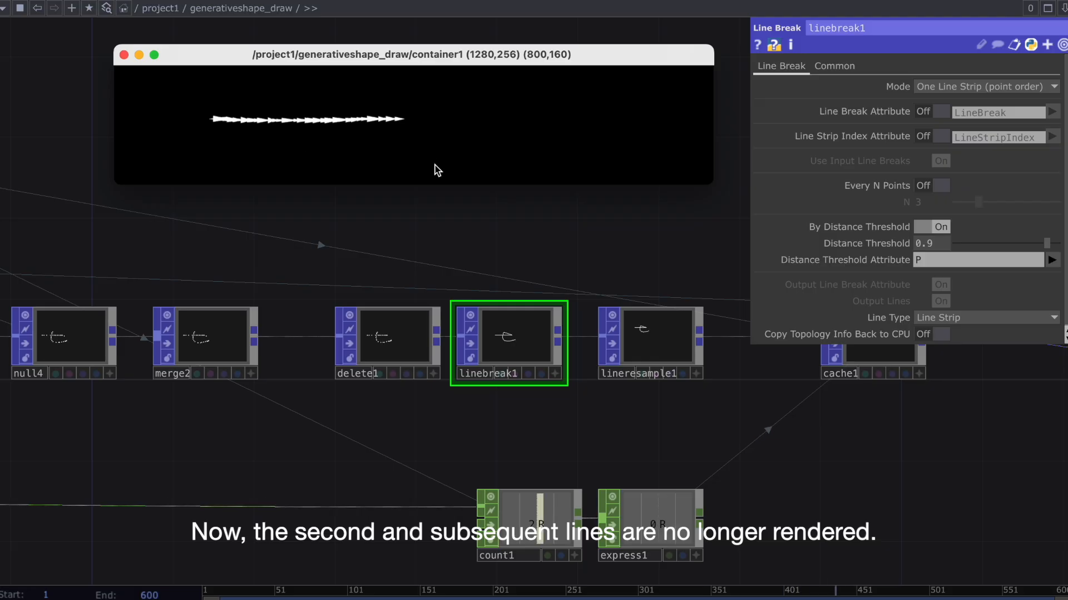
pyautogui.moveTo(525, 247); pyautogui.dragTo(367, 235)
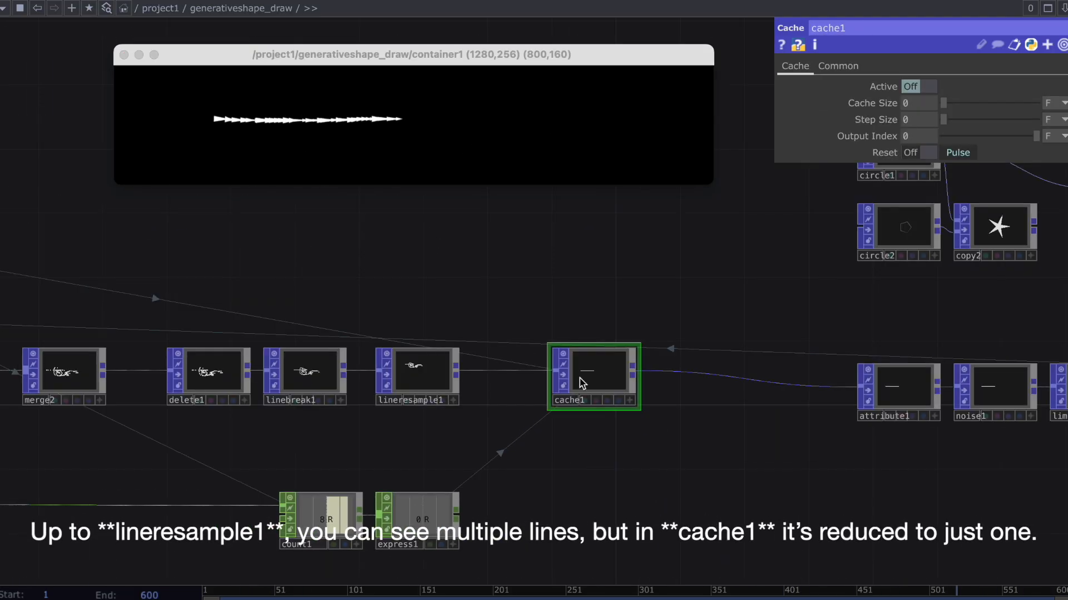
# Duplicate cache1 and express1 below the originals, with the copies fed by lineresample1 and count1.
pyautogui.click(612, 478)
pyautogui.moveTo(597, 502); pyautogui.dragTo(600, 489)
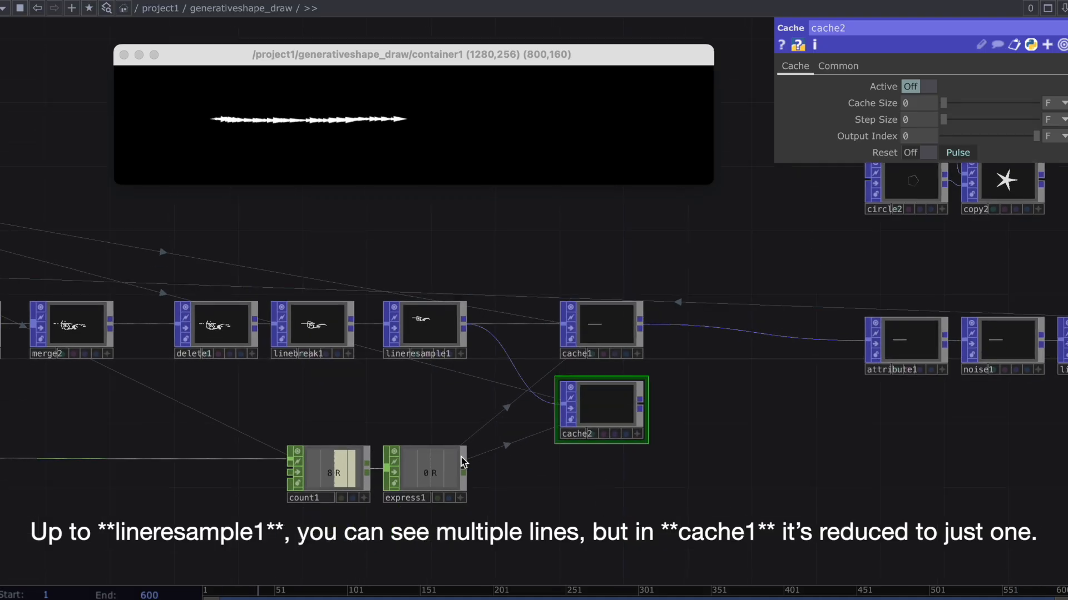
pyautogui.click(457, 464)
pyautogui.press('super+c')
pyautogui.press('super+v')
# Drive cache2's Active parameter with a reference to express2's channel.
pyautogui.click(580, 422)
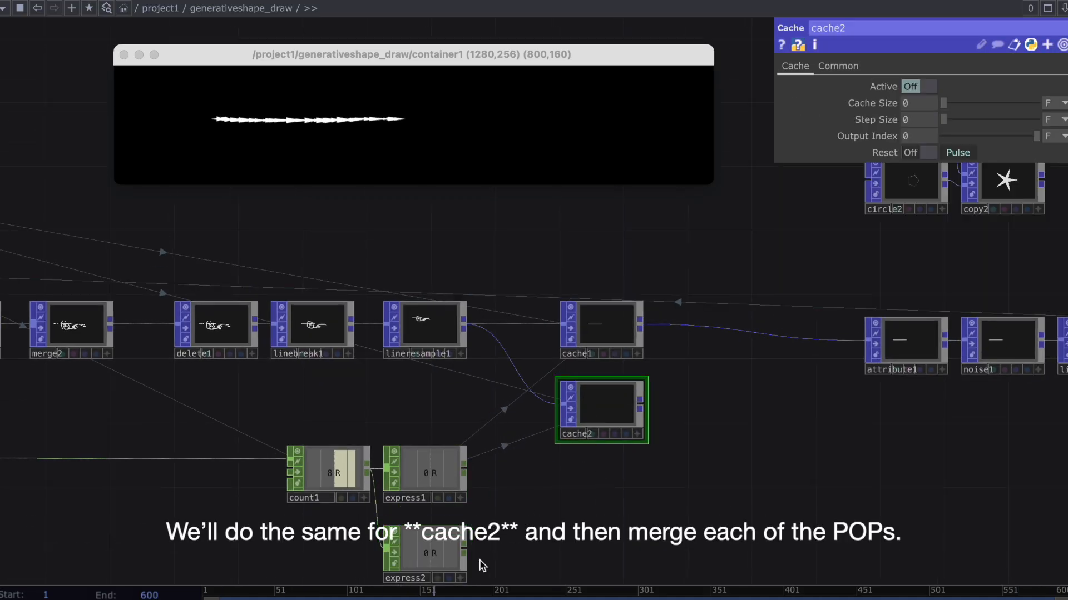
pyautogui.moveTo(484, 549); pyautogui.dragTo(489, 541)
pyautogui.click(466, 570)
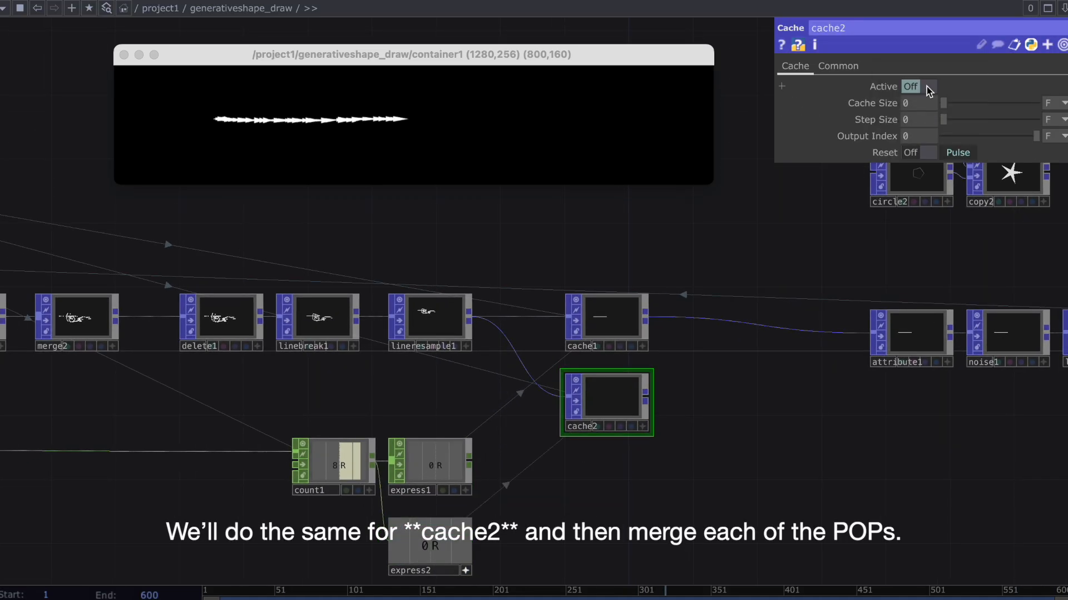
# Insert a Merge POP after cache1, connect cache2 as its second input, and draw test strokes in the container.
pyautogui.rightClick(717, 322)
pyautogui.click(726, 304)
pyautogui.write('mer')
pyautogui.press('Return')
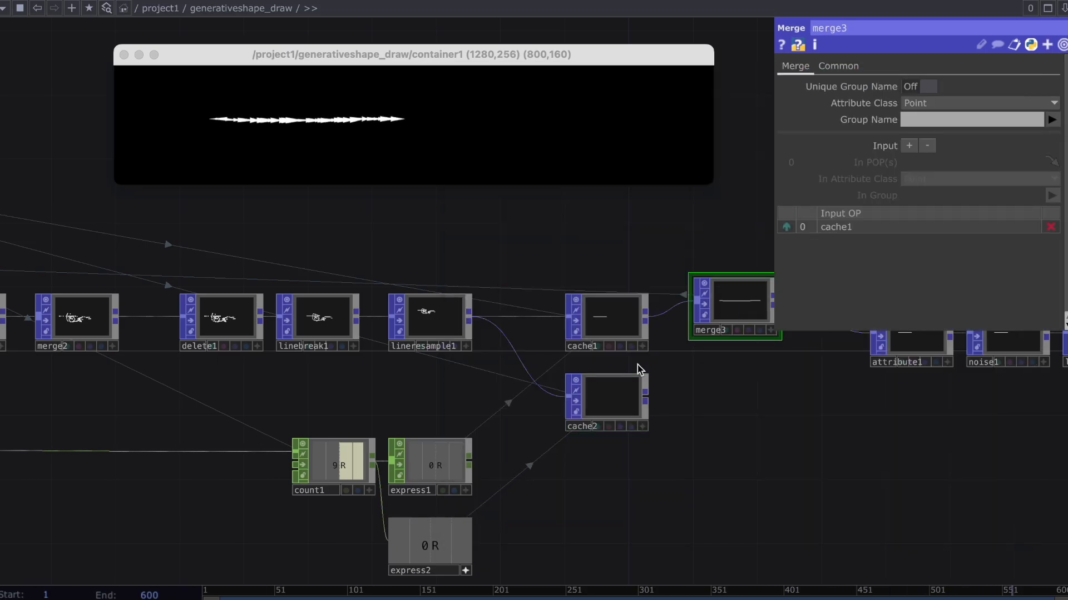
pyautogui.moveTo(689, 323); pyautogui.dragTo(695, 315)
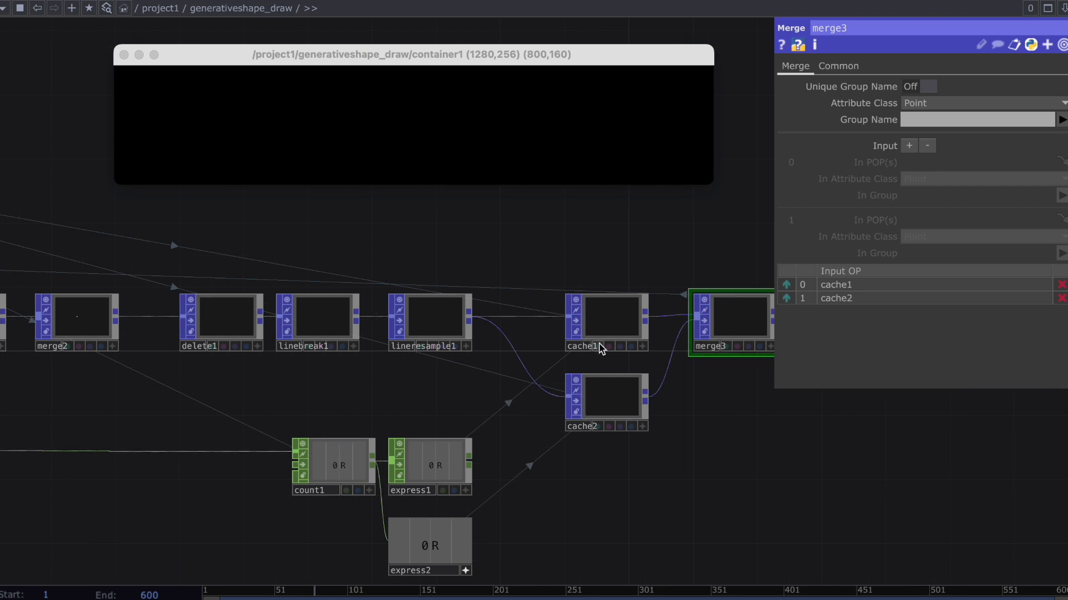
pyautogui.moveTo(293, 149)
pyautogui.mouseDown()
pyautogui.moveTo(409, 143)
pyautogui.moveTo(425, 119)
pyautogui.moveTo(405, 147)
pyautogui.mouseUp()
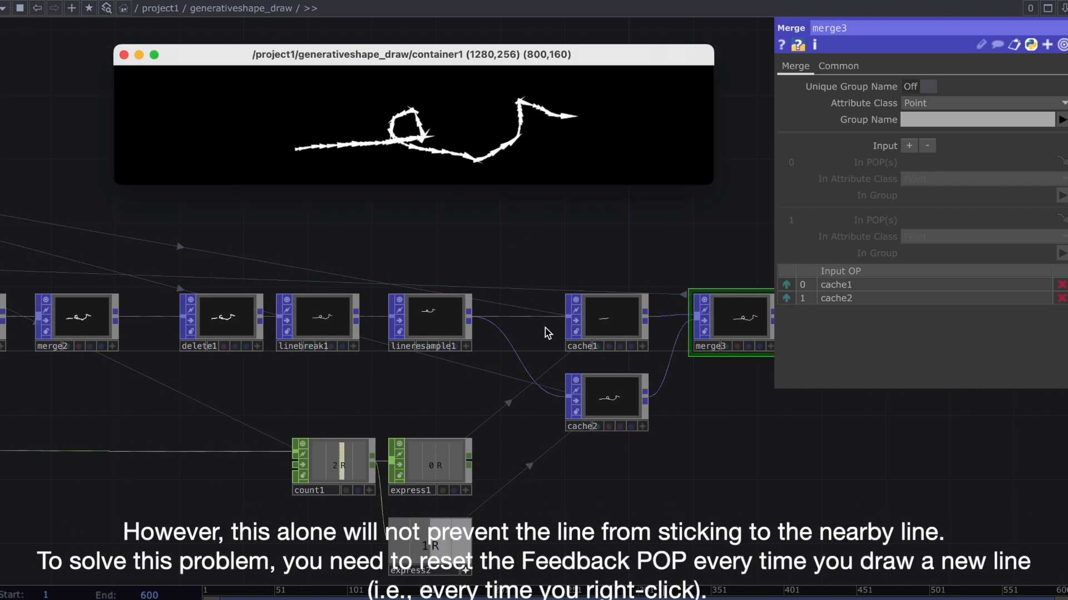
# Add a Logic CHOP fed by mousein1 and place it to the right of keyboardin1.
pyautogui.scroll(2, 542, 366)
pyautogui.moveTo(518, 393); pyautogui.dragTo(519, 400)
pyautogui.scroll(-3, 519, 400)
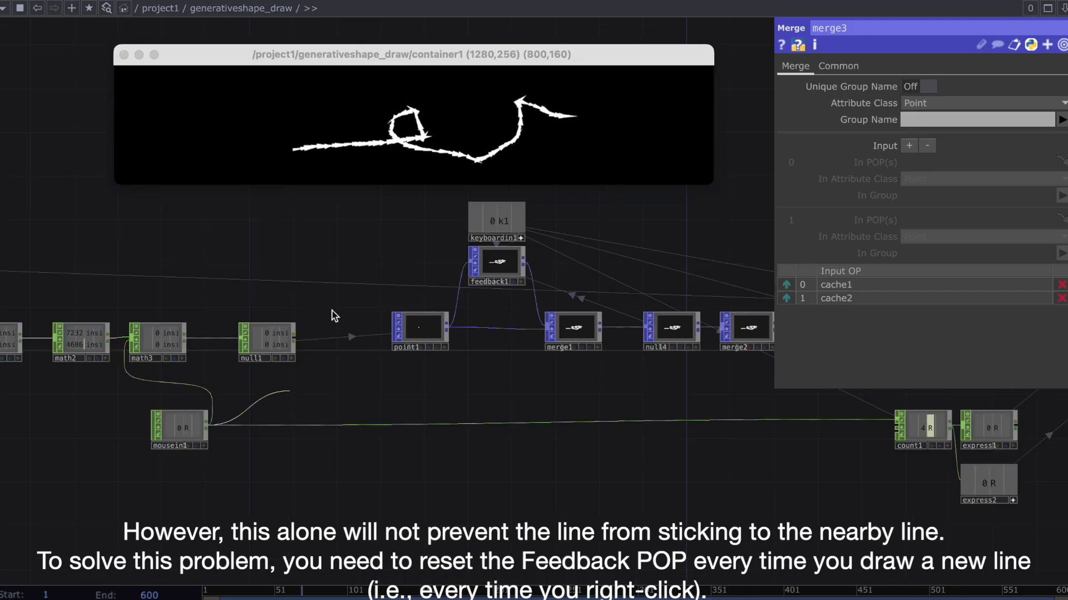
pyautogui.press('Tab')
pyautogui.write('lo')
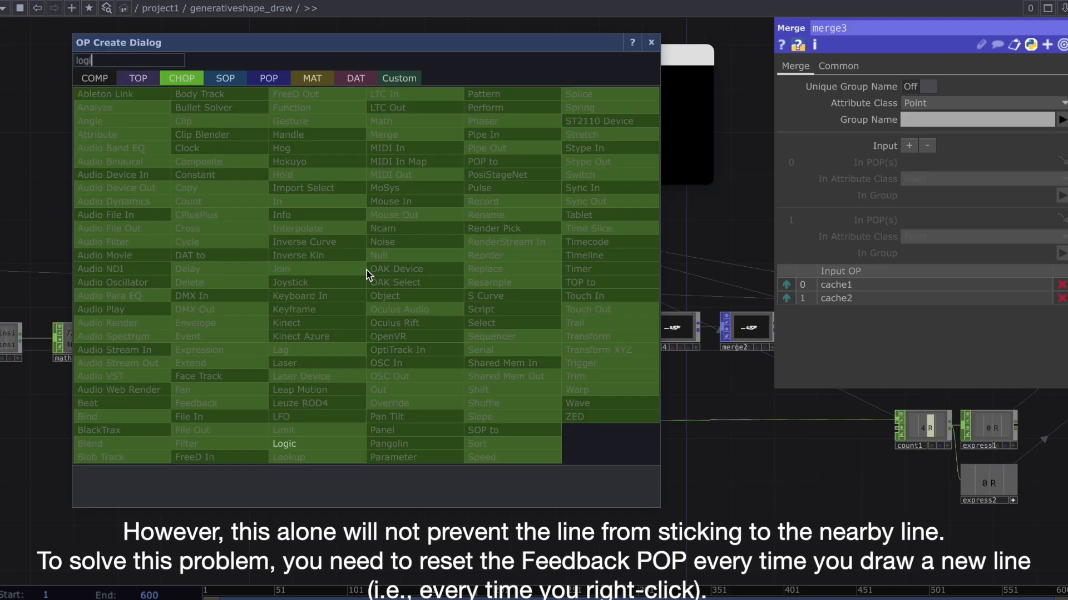
pyautogui.click(334, 444)
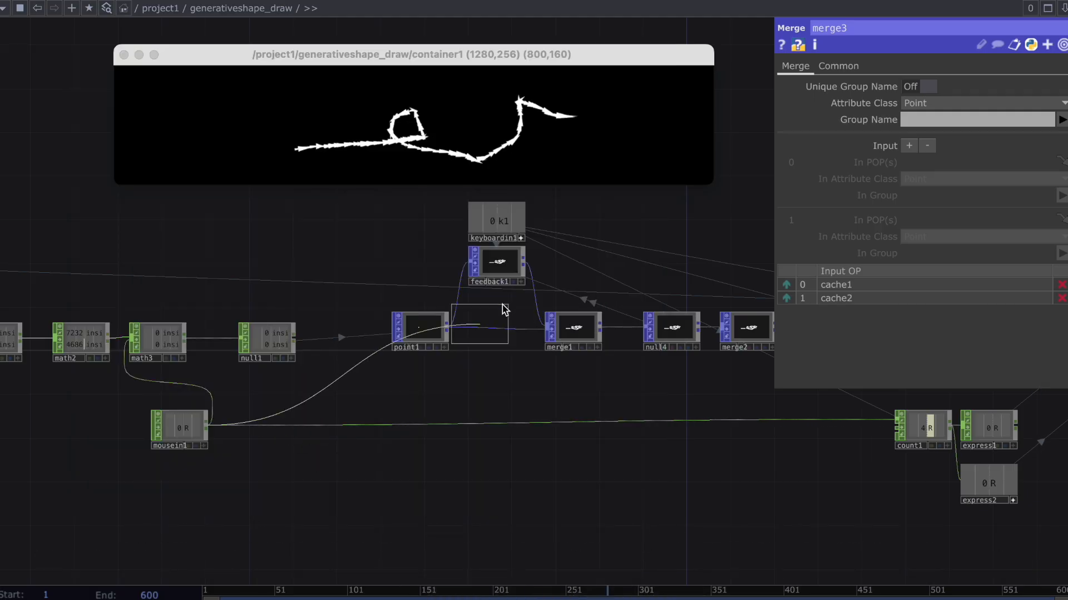
pyautogui.click(634, 239)
# Connect keyboardin1 as logic1's second input and set Combine CHOPs to Or.
pyautogui.scroll(2, 484, 333)
pyautogui.moveTo(354, 295); pyautogui.dragTo(479, 275)
pyautogui.click(934, 136)
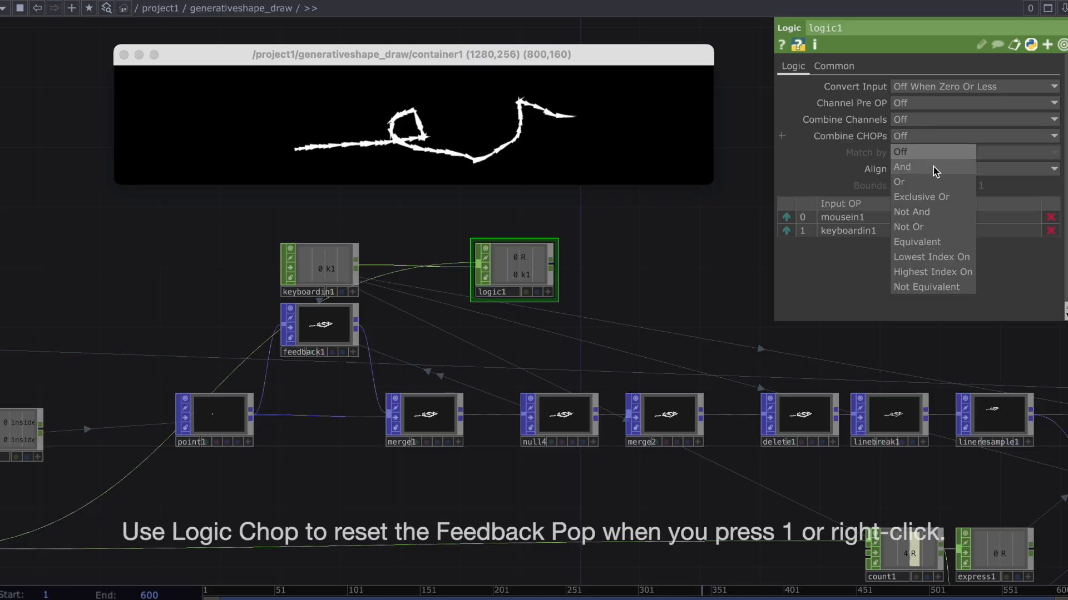
pyautogui.click(933, 167)
# Link logic1's channel to feedback1's Start parameter.
pyautogui.click(342, 346)
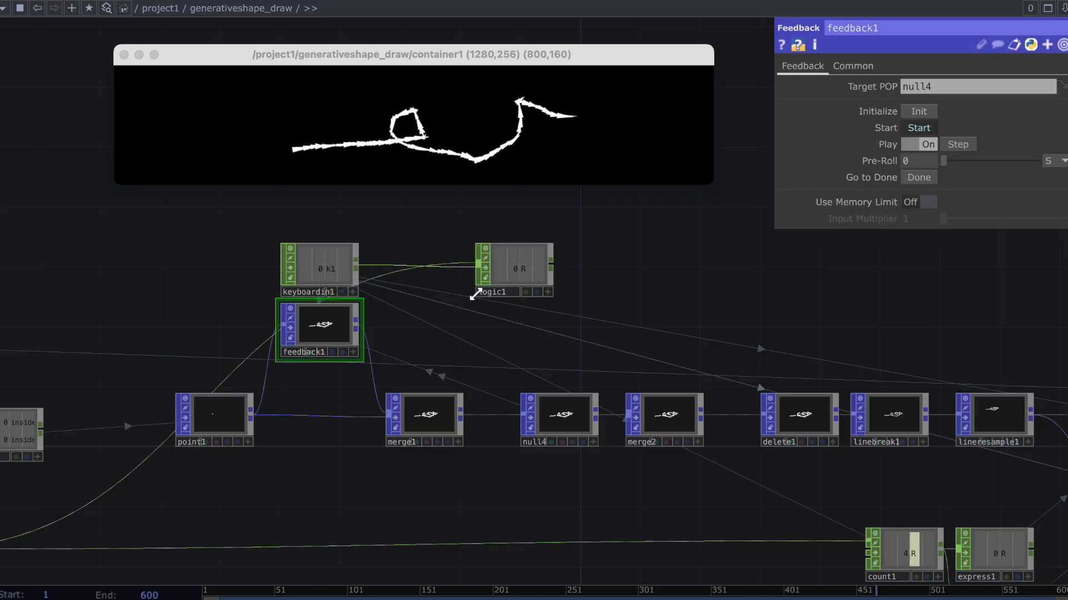
pyautogui.moveTo(922, 123); pyautogui.dragTo(928, 123)
pyautogui.click(930, 118)
# Reset the drawing and draw crossing test strokes in the container to check how new lines start.
pyautogui.press('1')
pyautogui.moveTo(279, 115); pyautogui.dragTo(446, 116)
pyautogui.moveTo(347, 99); pyautogui.dragTo(349, 128)
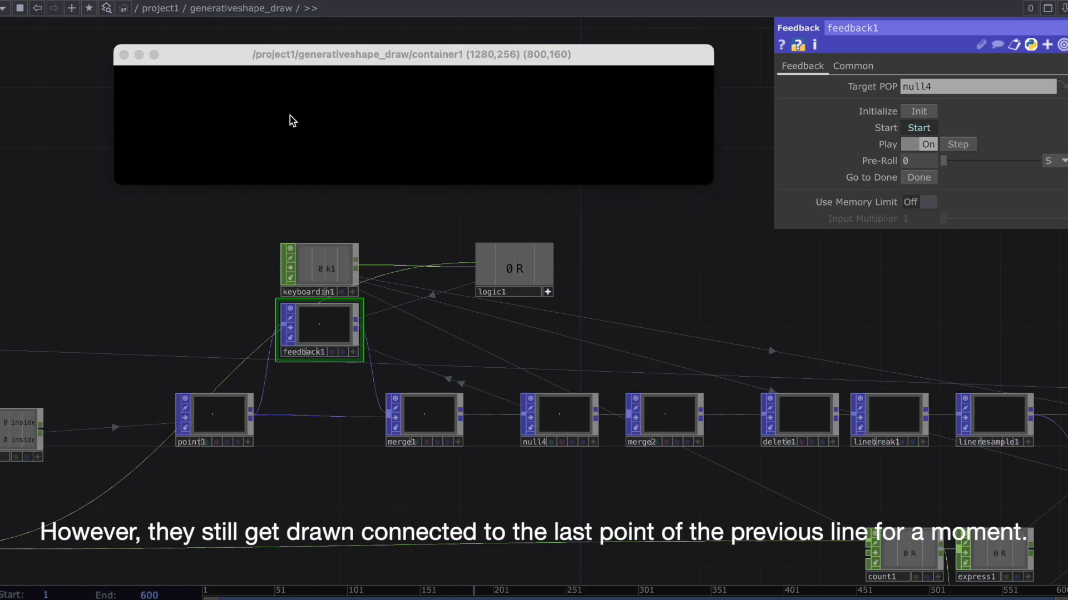
pyautogui.moveTo(280, 116); pyautogui.dragTo(446, 116)
pyautogui.moveTo(369, 100); pyautogui.dragTo(369, 135)
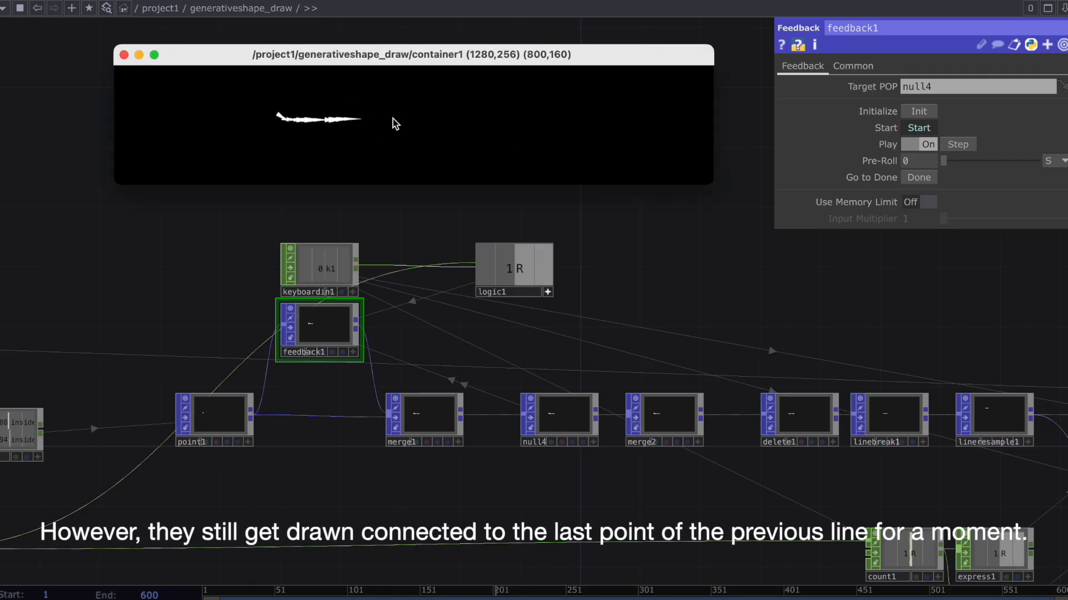
pyautogui.moveTo(393, 119); pyautogui.dragTo(381, 117)
pyautogui.moveTo(352, 99); pyautogui.dragTo(352, 136)
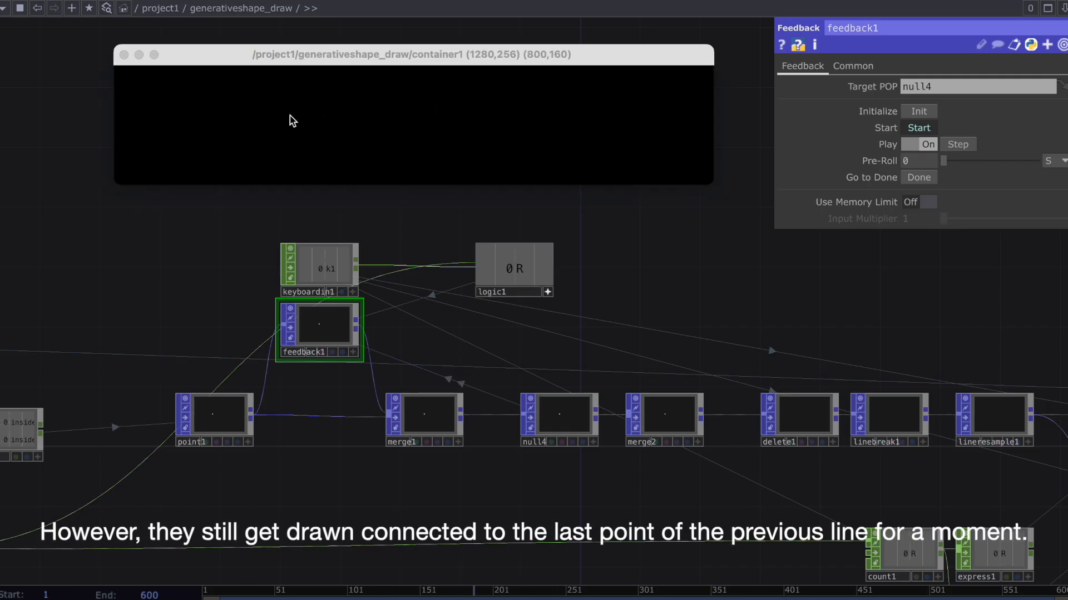
pyautogui.moveTo(290, 120)
pyautogui.mouseDown()
pyautogui.moveTo(428, 113)
pyautogui.moveTo(452, 135)
pyautogui.mouseUp()
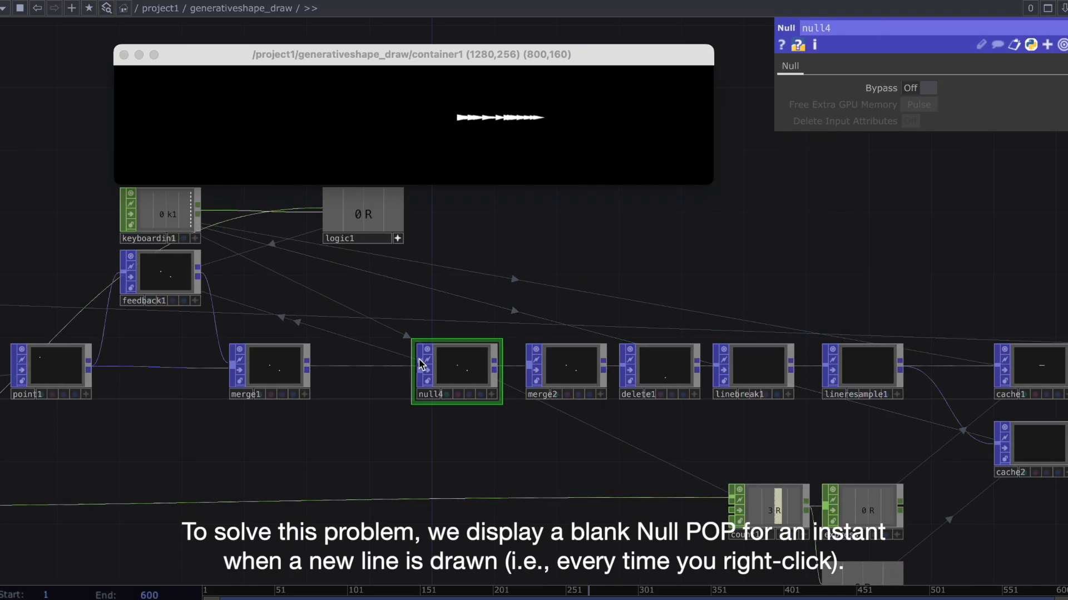
# Insert a Switch POP between merge1 and null4.
pyautogui.rightClick(368, 364)
pyautogui.click(390, 350)
pyautogui.write('sw')
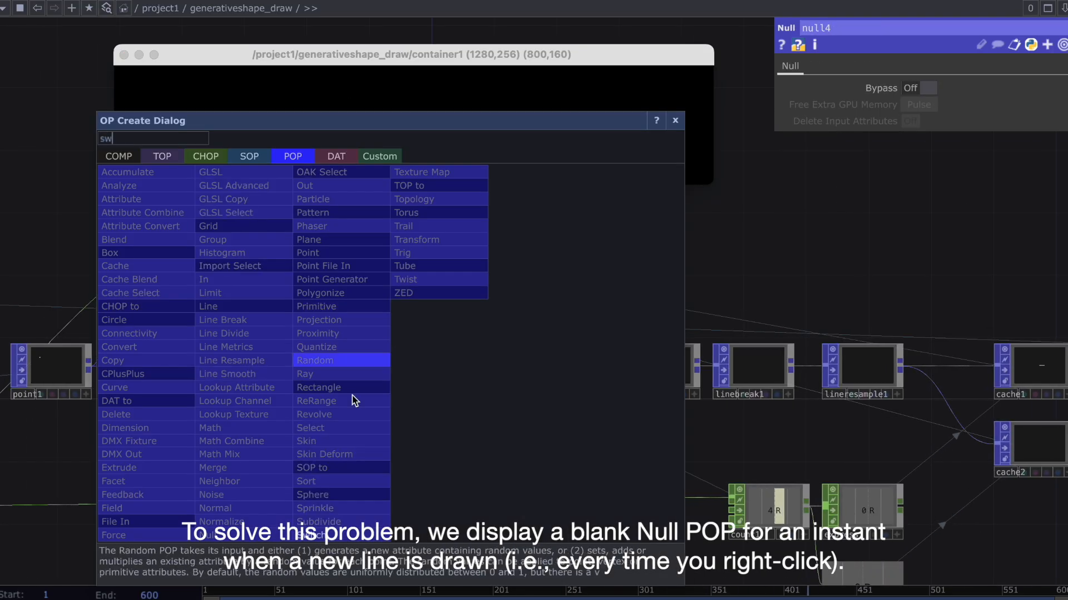
pyautogui.click(341, 536)
pyautogui.click(364, 382)
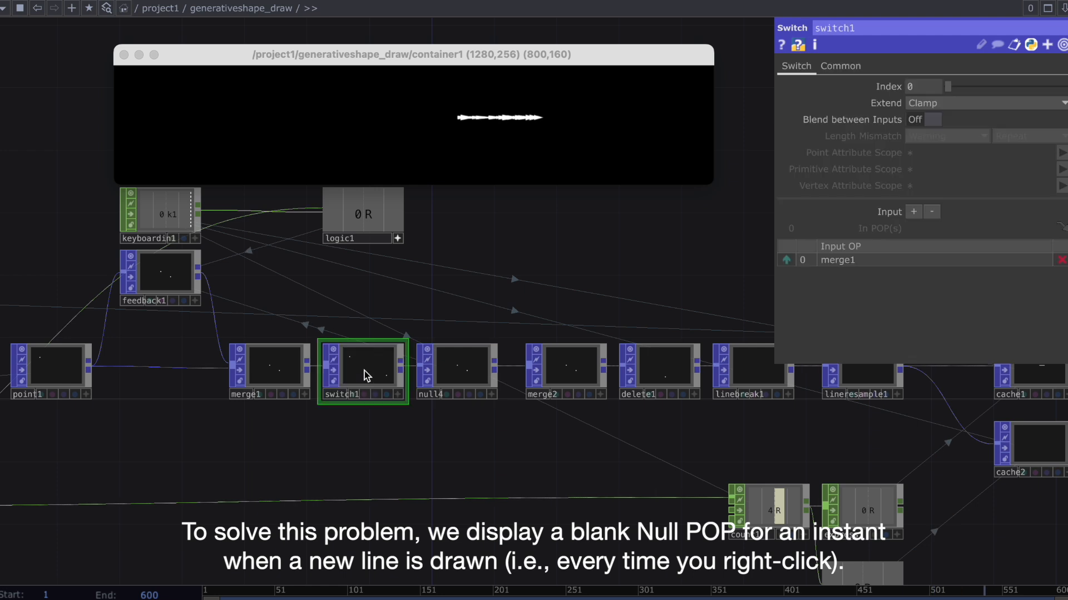
# Add a blank Null POP above merge1 and connect it to switch1 as the first input, ahead of merge1.
pyautogui.press('Tab')
pyautogui.write('l')
pyautogui.press('Return')
pyautogui.click(305, 312)
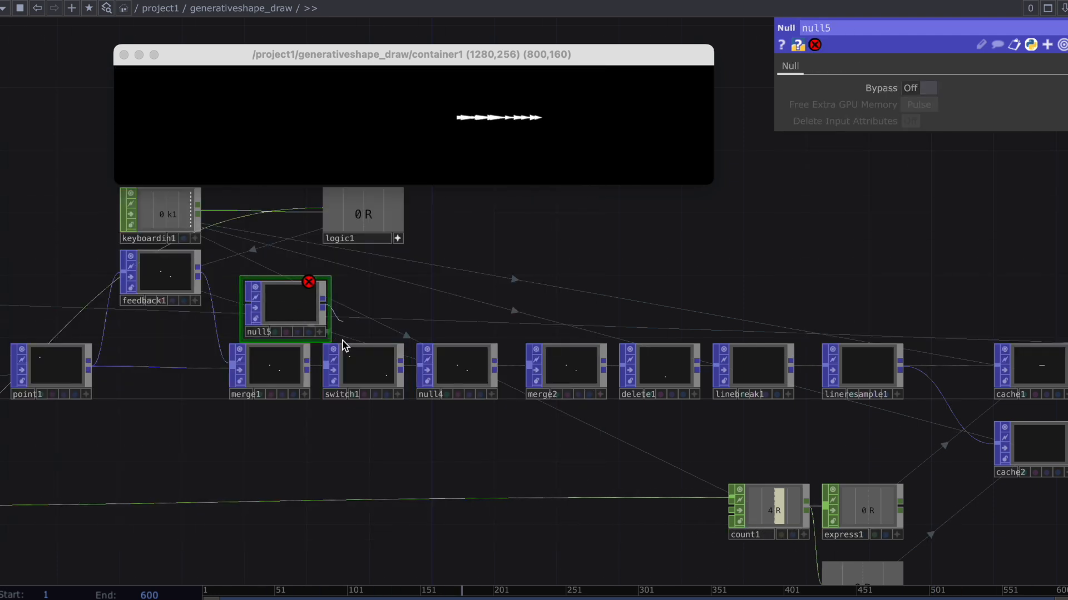
pyautogui.click(378, 371)
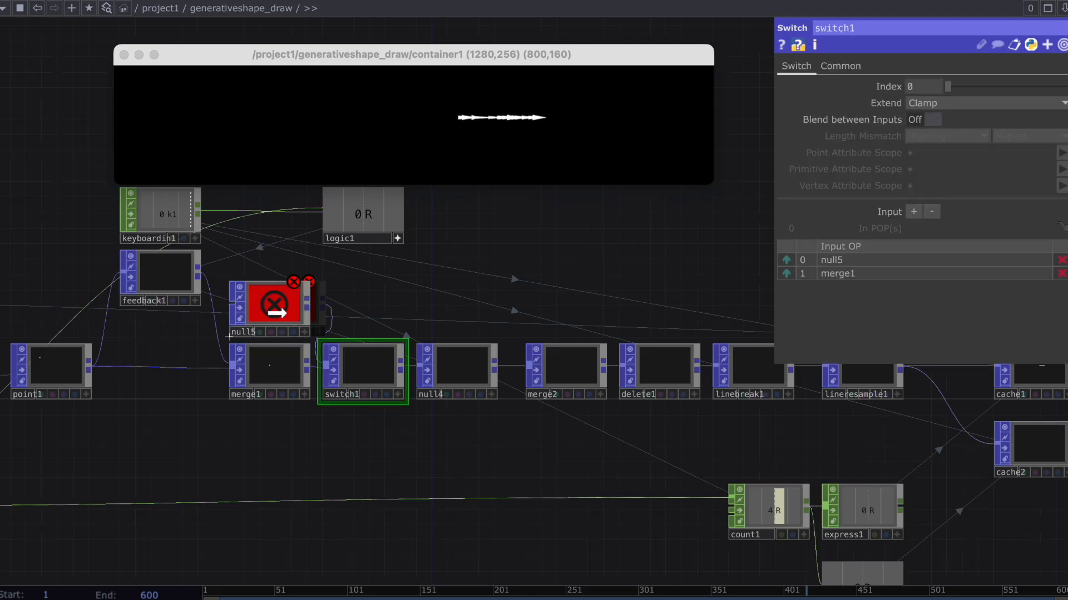
# Drive switch1's Index with a reference to logic1's channel.
pyautogui.moveTo(538, 230); pyautogui.dragTo(554, 302)
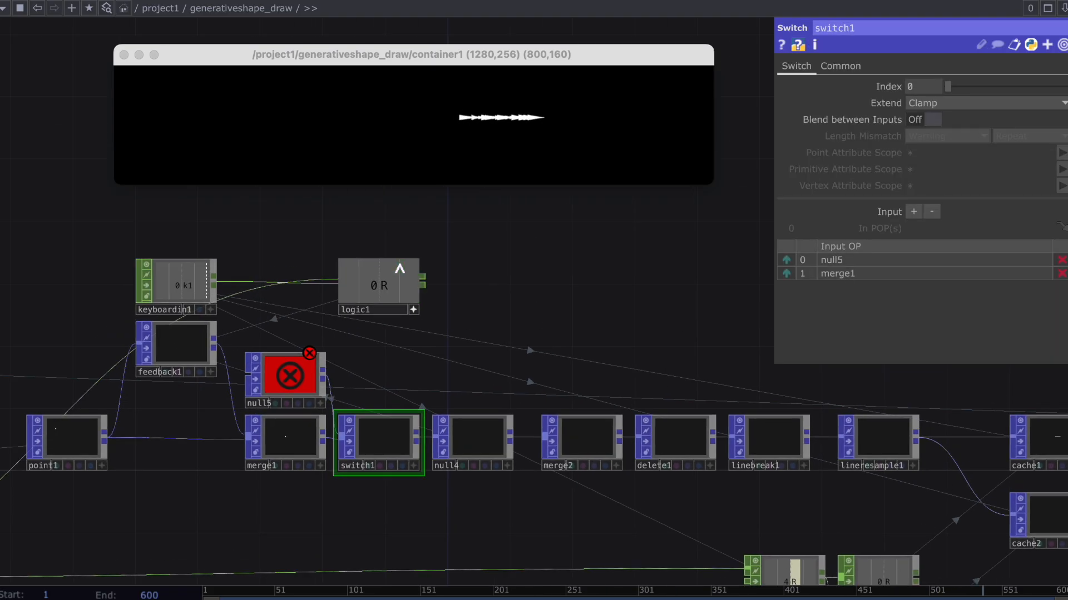
pyautogui.moveTo(912, 89); pyautogui.dragTo(912, 90)
pyautogui.click(913, 84)
# Reset the drawing repeatedly and draw quick, closely spaced test strokes to check that lines stay separate.
pyautogui.moveTo(271, 121); pyautogui.dragTo(405, 120)
pyautogui.moveTo(337, 104); pyautogui.dragTo(370, 170)
pyautogui.press('1')
pyautogui.moveTo(357, 115); pyautogui.dragTo(535, 110)
pyautogui.moveTo(473, 107)
pyautogui.mouseDown()
pyautogui.moveTo(524, 161)
pyautogui.moveTo(628, 122)
pyautogui.mouseUp()
pyautogui.press('1')
pyautogui.moveTo(603, 110)
pyautogui.mouseDown()
pyautogui.moveTo(575, 116)
pyautogui.moveTo(598, 155)
pyautogui.moveTo(612, 125)
pyautogui.moveTo(632, 128)
pyautogui.mouseUp()
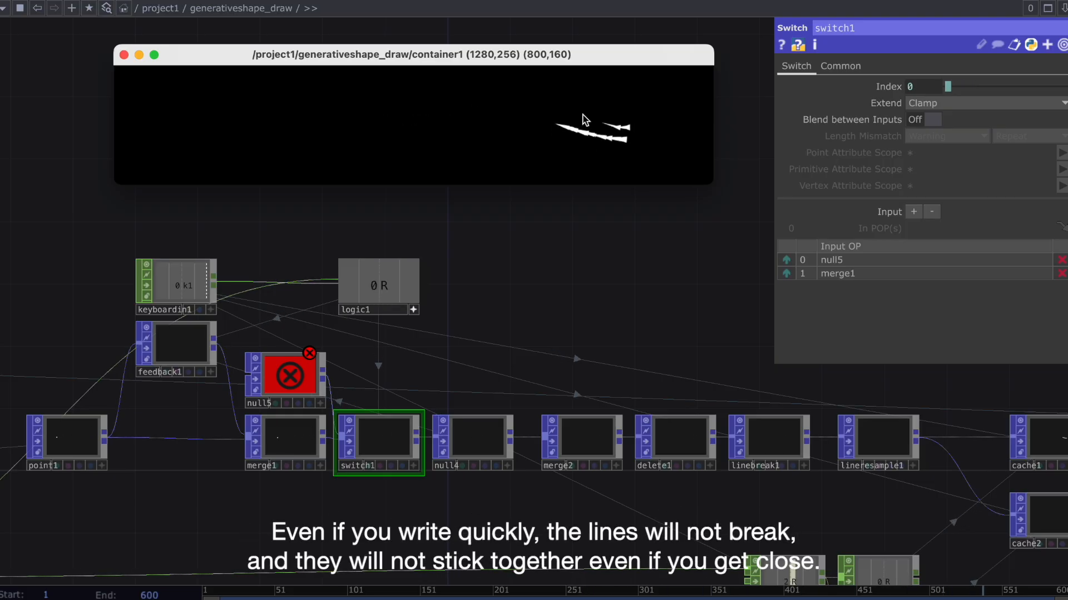
# Move count1 and its Expression CHOPs closer to the POP chain and delete express2.
pyautogui.moveTo(692, 320); pyautogui.dragTo(484, 282)
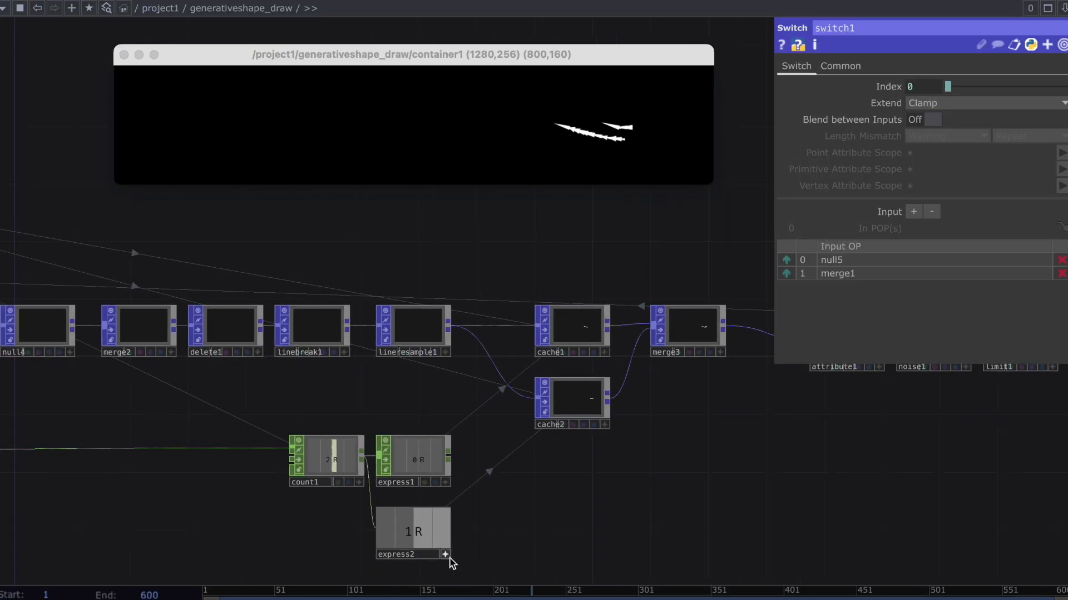
pyautogui.moveTo(517, 558); pyautogui.dragTo(499, 511)
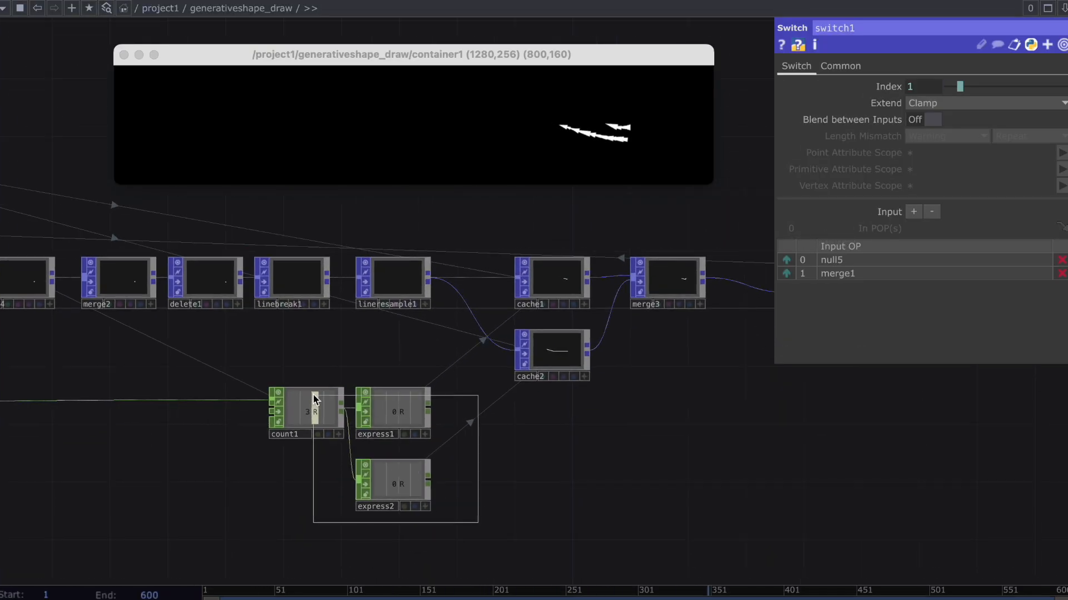
pyautogui.moveTo(313, 393); pyautogui.dragTo(298, 364)
pyautogui.click(398, 446)
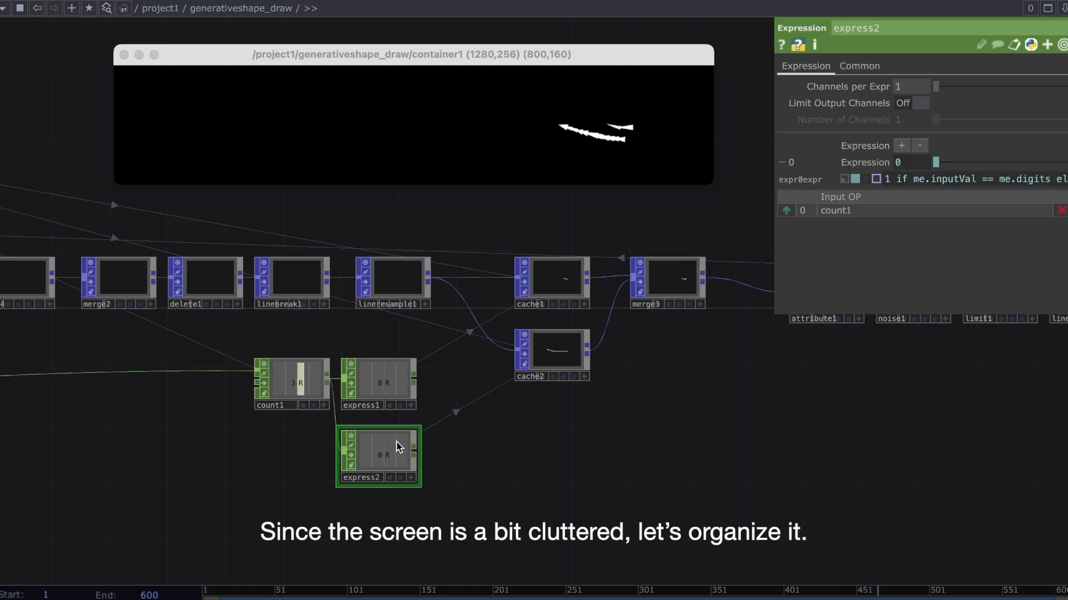
pyautogui.press('Delete')
# Move express1 up between lineresample1 and cache1 and delete cache2.
pyautogui.scroll(3, 396, 442)
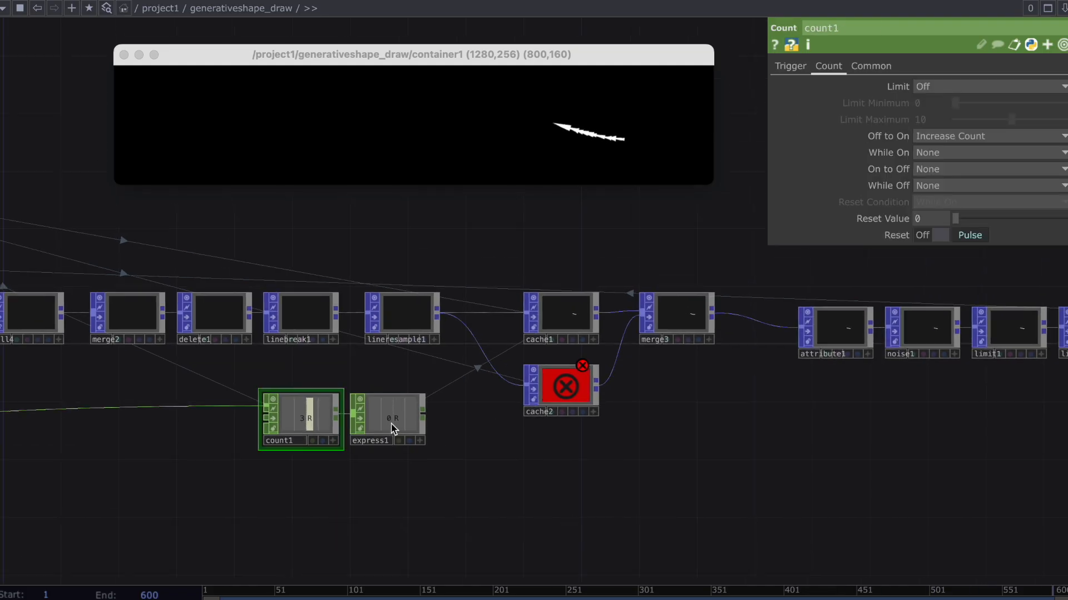
pyautogui.moveTo(392, 428); pyautogui.dragTo(485, 326)
pyautogui.click(562, 371)
pyautogui.press('Delete')
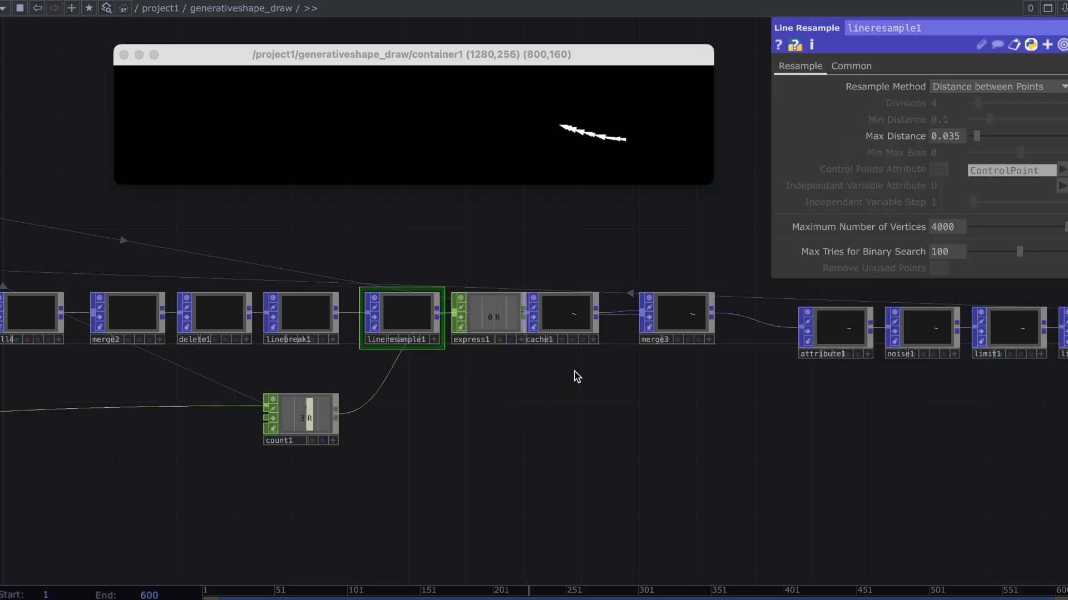
# Move merge3 closer to attribute1, leaving more room after cache1.
pyautogui.hscroll(3, 567, 370)
pyautogui.scroll(2, 567, 369)
pyautogui.rightClick(611, 348)
pyautogui.click(621, 395)
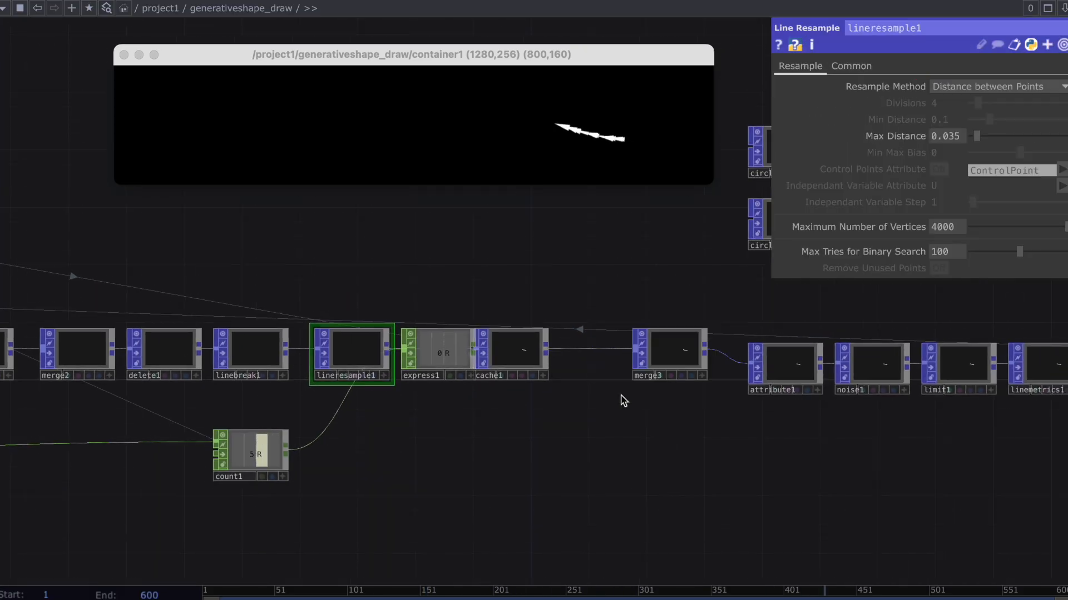
# Collapse express1 and cache1 together into a Base component and rename it Text1.
pyautogui.moveTo(475, 349); pyautogui.dragTo(454, 341)
pyautogui.moveTo(497, 369); pyautogui.dragTo(609, 416)
pyautogui.rightClick(576, 416)
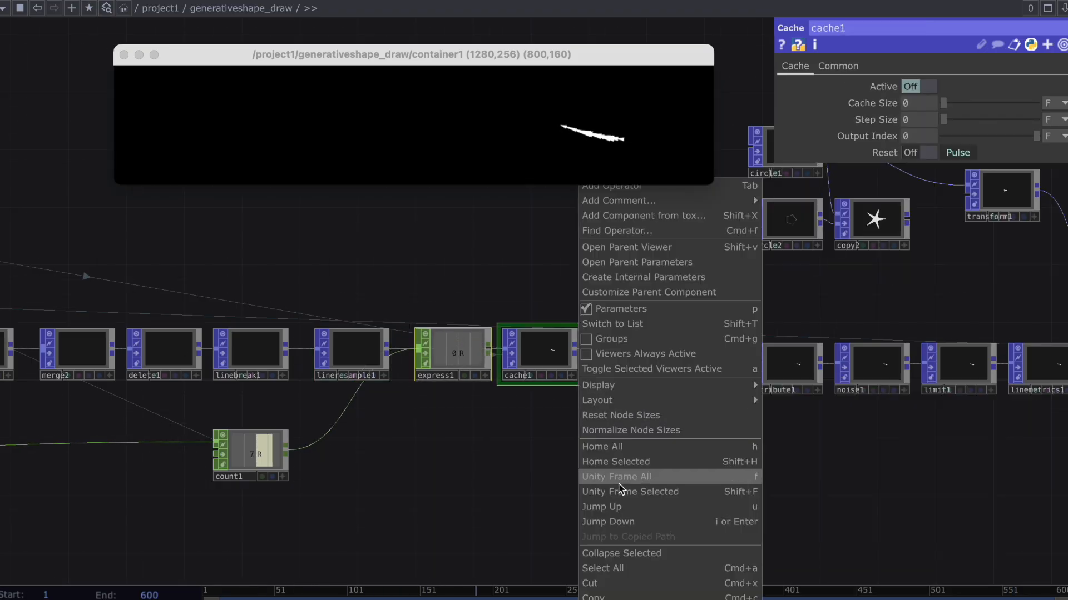
pyautogui.click(618, 553)
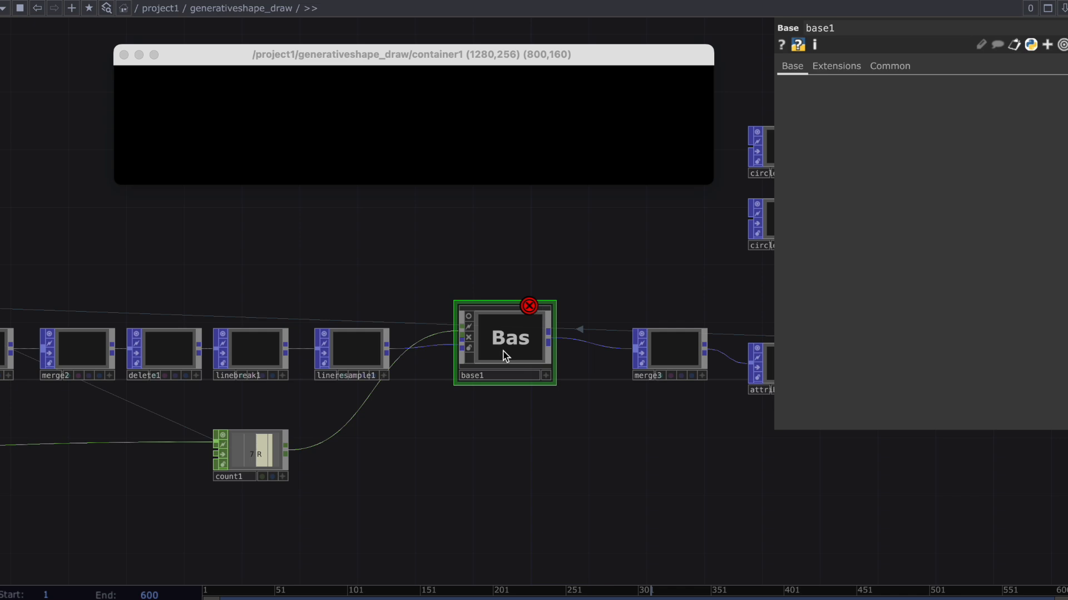
pyautogui.scroll(1, 506, 356)
pyautogui.click(498, 376)
pyautogui.write('Text1')
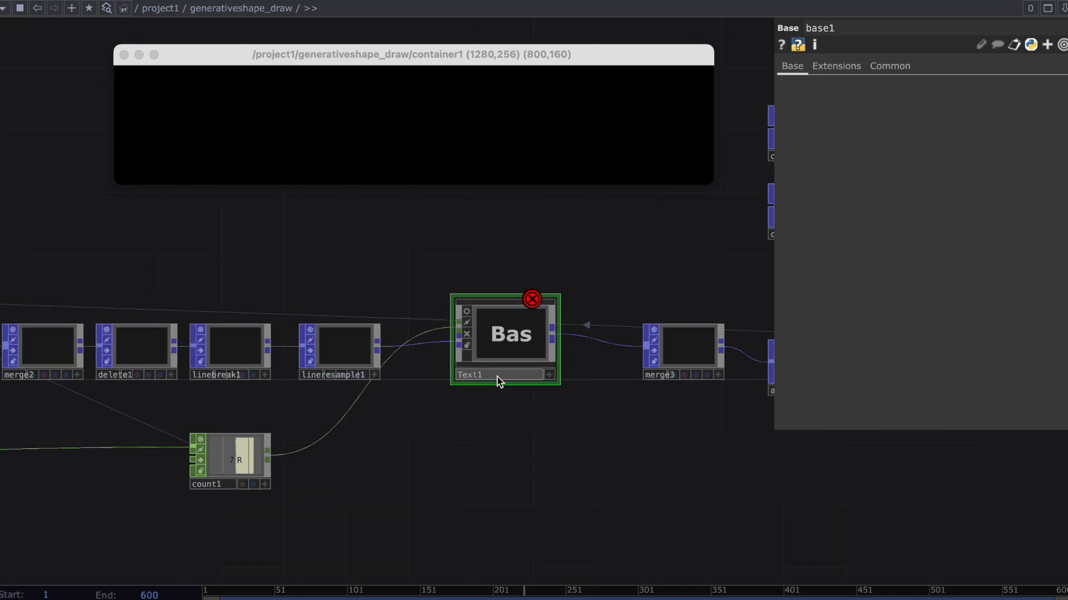
pyautogui.write('i')
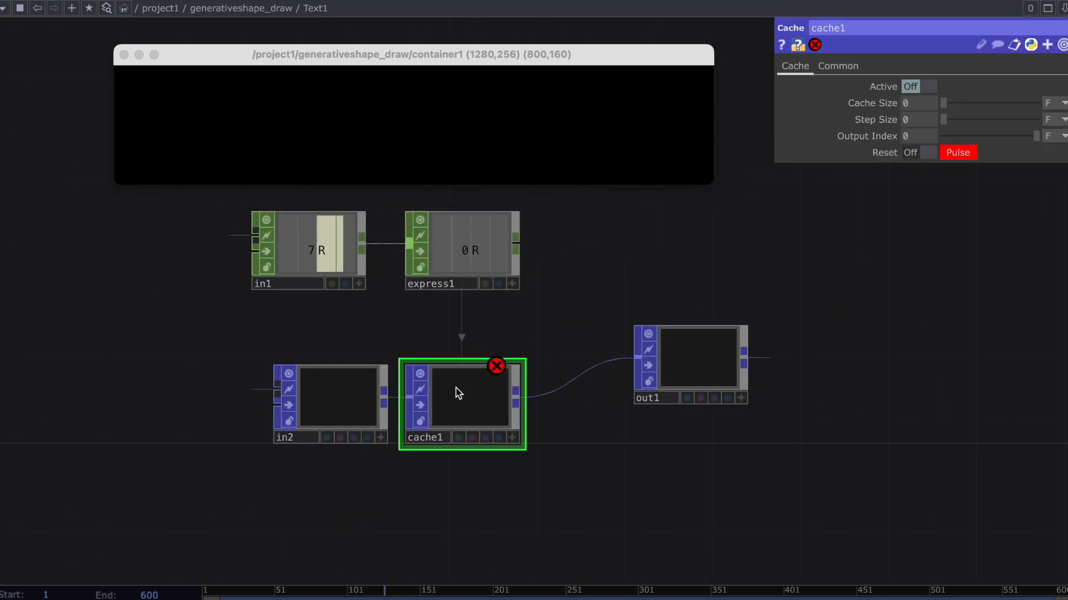
# Inside Text1, point cache1's reset pulse at the keyboardin1 k1 channel through parent(2) and make express1 compare its input with the parent's digits.
pyautogui.click(872, 158)
pyautogui.click(886, 185)
pyautogui.write("parent(2)op('keyboardin1')['k1")
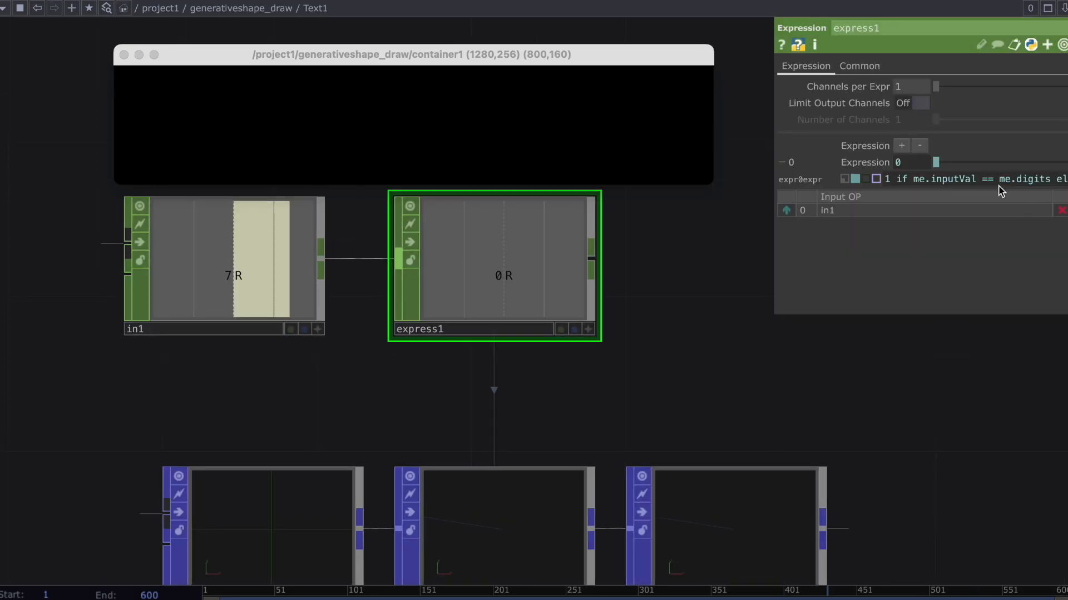
pyautogui.doubleClick(1003, 179)
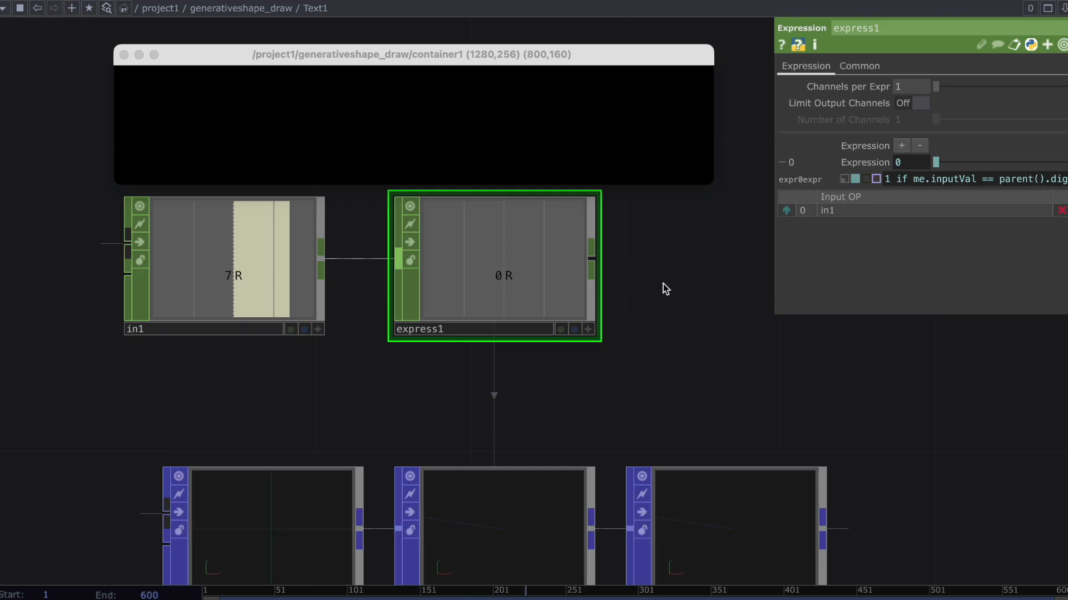
pyautogui.moveTo(162, 108); pyautogui.dragTo(359, 109)
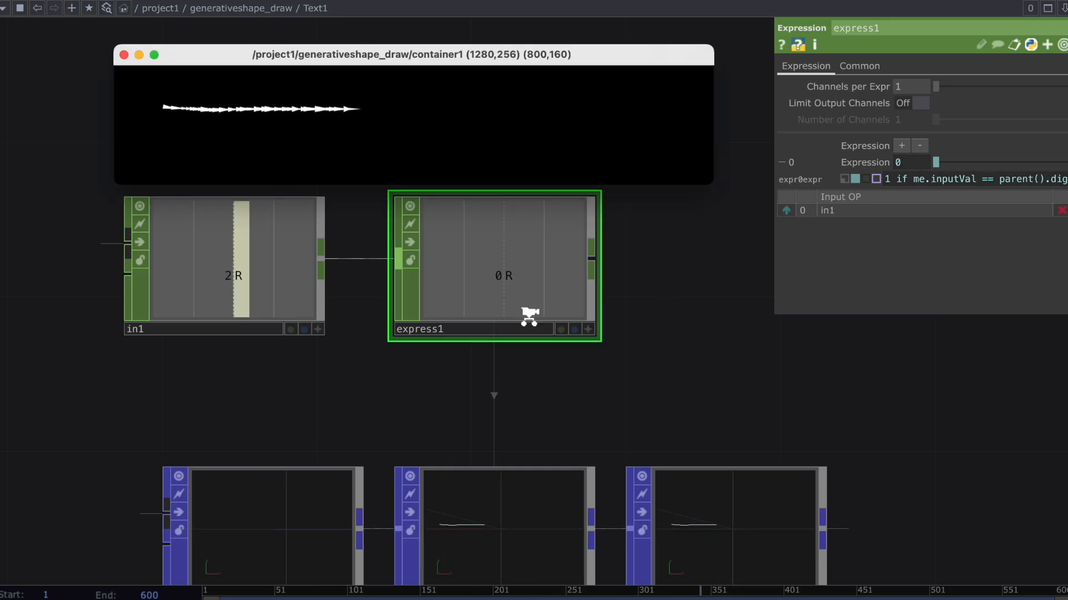
# Duplicate the Text1 component below the original, connect the copy to merge3, and draw test strokes in the container window.
pyautogui.scroll(-10, 529, 321)
pyautogui.click(528, 321)
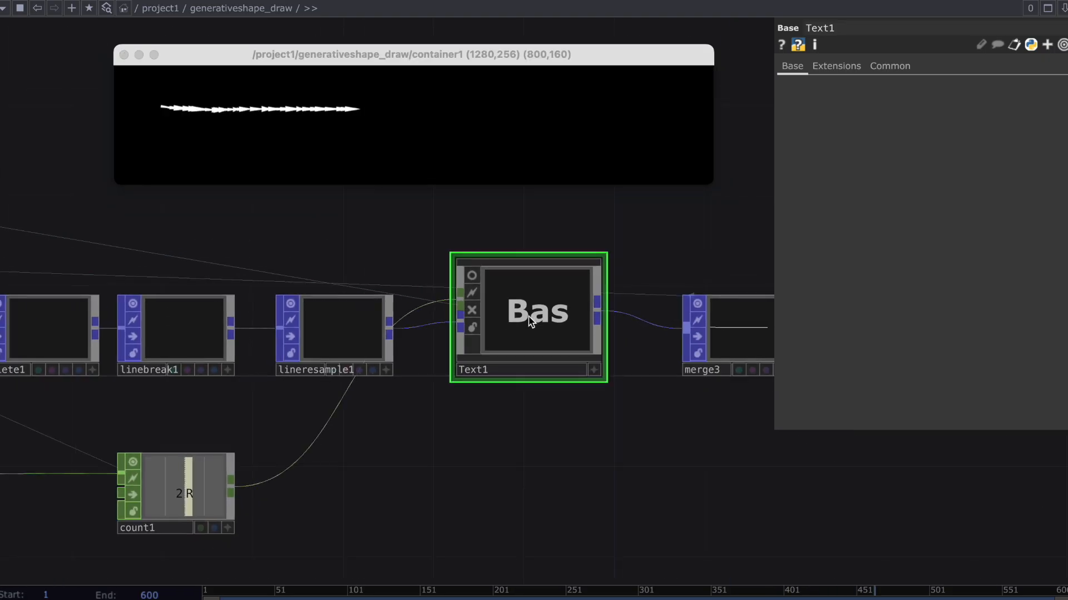
pyautogui.press('super+c')
pyautogui.press('super+v')
pyautogui.moveTo(701, 374); pyautogui.dragTo(701, 364)
pyautogui.moveTo(642, 442); pyautogui.dragTo(556, 416)
pyautogui.moveTo(248, 144); pyautogui.dragTo(322, 112)
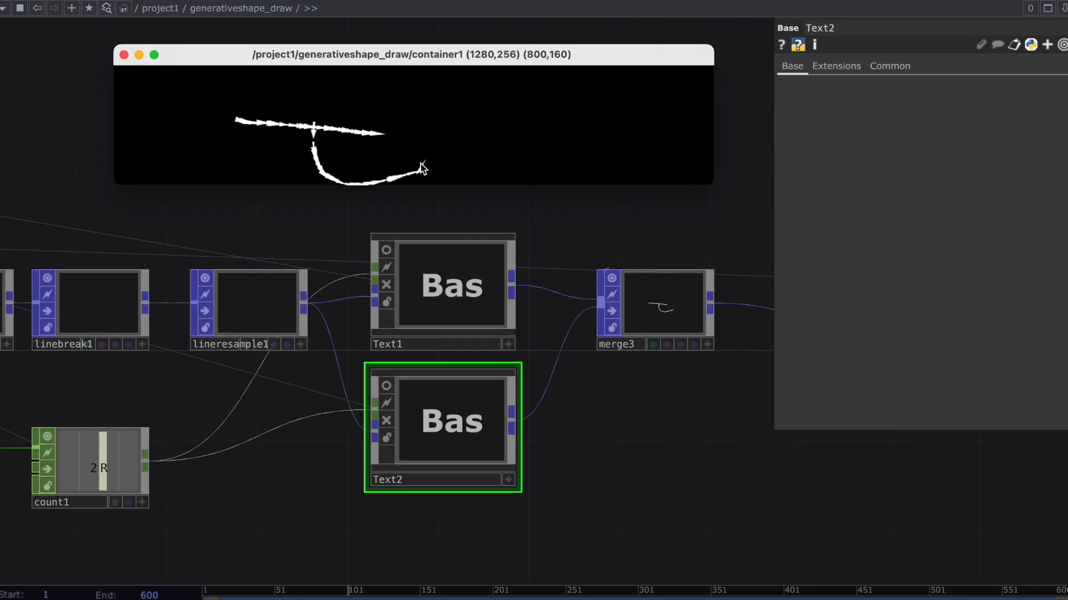
# Show the cached lines in the Text1 and Text2 viewers and draw a fresh two-stroke letter t.
pyautogui.click(465, 435)
pyautogui.scroll(-4, 484, 438)
pyautogui.moveTo(541, 436); pyautogui.dragTo(542, 359)
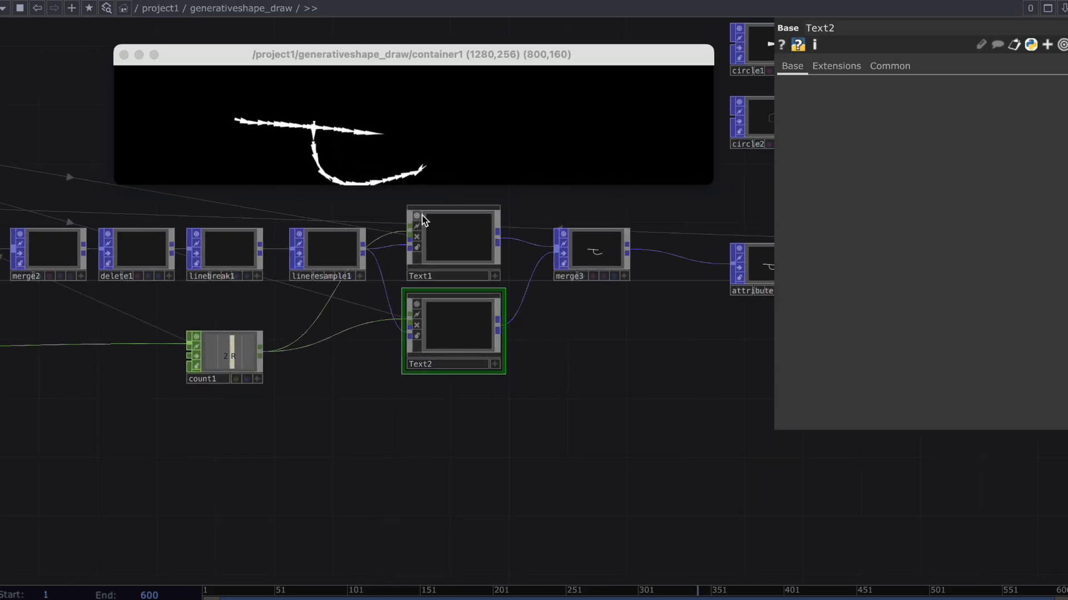
pyautogui.click(288, 113)
pyautogui.moveTo(340, 88); pyautogui.dragTo(407, 155)
# Duplicate Text1 and Text2 three times to extend the stack to Text8, and connect all the copies to merge3.
pyautogui.moveTo(395, 221); pyautogui.dragTo(476, 352)
pyautogui.press('super+c')
pyautogui.press('super+v')
pyautogui.press('super+v')
pyautogui.press('super+v')
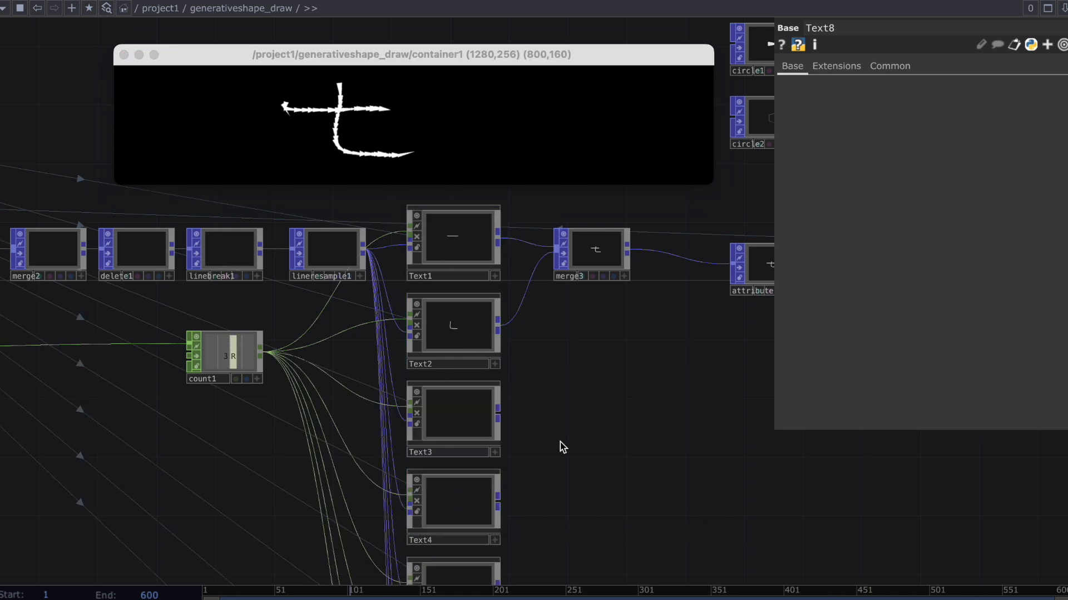
pyautogui.scroll(-1, 561, 445)
pyautogui.moveTo(561, 445); pyautogui.dragTo(544, 320)
pyautogui.scroll(-5, 544, 396)
pyautogui.moveTo(556, 503)
pyautogui.mouseDown()
pyautogui.moveTo(507, 334)
pyautogui.moveTo(487, 303)
pyautogui.moveTo(506, 304)
pyautogui.moveTo(528, 225)
pyautogui.mouseUp()
# Reset the drawing and write the letters "touc" to test the extended stack of Text components.
pyautogui.press('1')
pyautogui.click(250, 123)
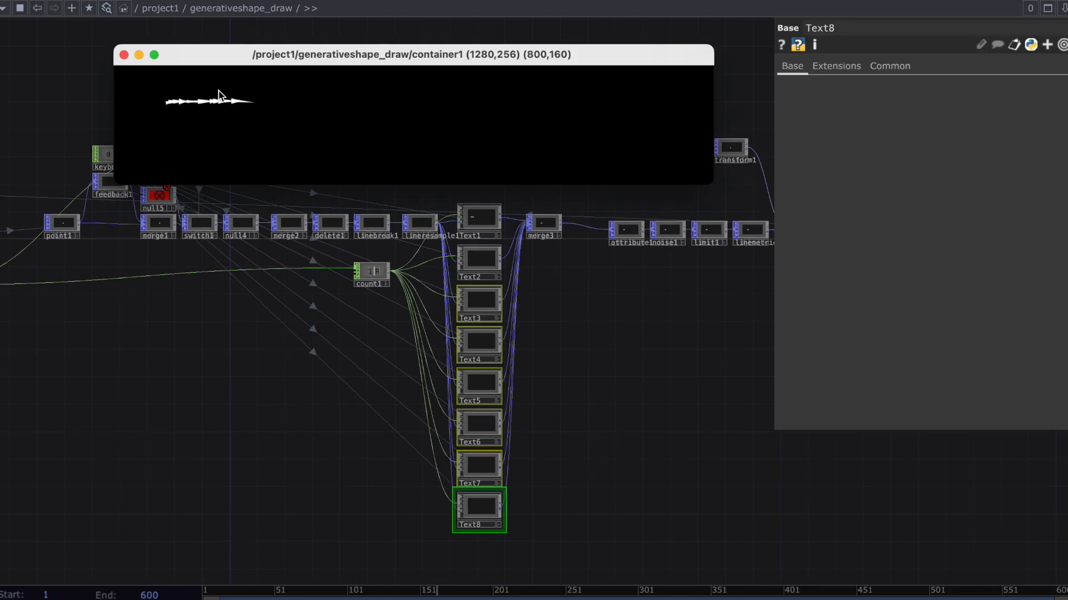
pyautogui.moveTo(314, 143)
pyautogui.mouseDown()
pyautogui.moveTo(302, 98)
pyautogui.moveTo(317, 142)
pyautogui.mouseUp()
pyautogui.moveTo(361, 103)
pyautogui.mouseDown()
pyautogui.moveTo(370, 146)
pyautogui.moveTo(392, 115)
pyautogui.mouseUp()
pyautogui.moveTo(457, 106); pyautogui.dragTo(453, 147)
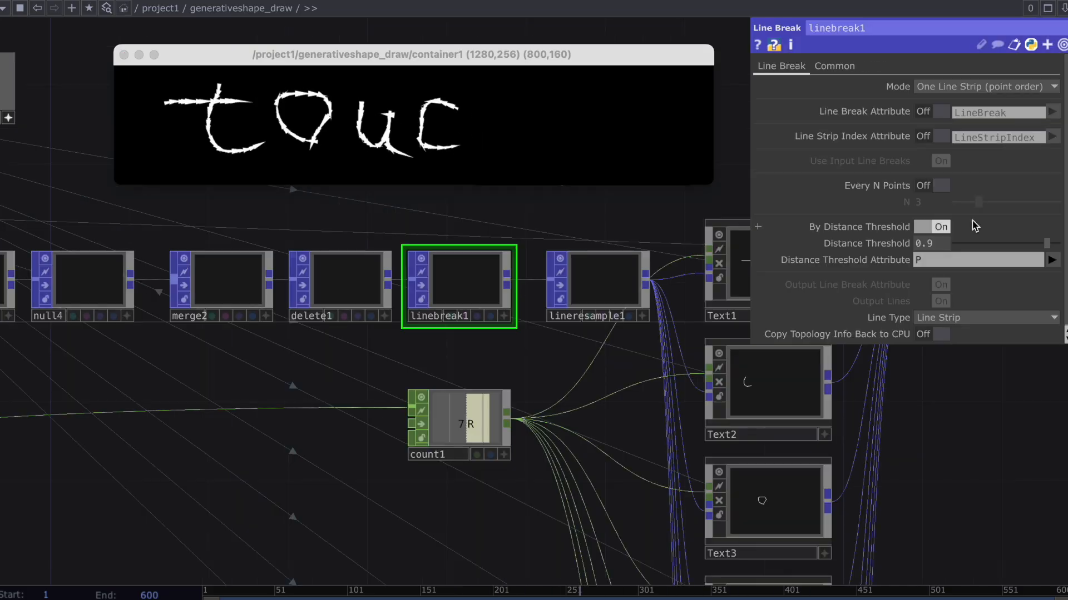
# Set linebreak1's Distance Threshold to 1 and write the word "touch" in separate strokes in the container window.
pyautogui.moveTo(1047, 243); pyautogui.dragTo(1059, 243)
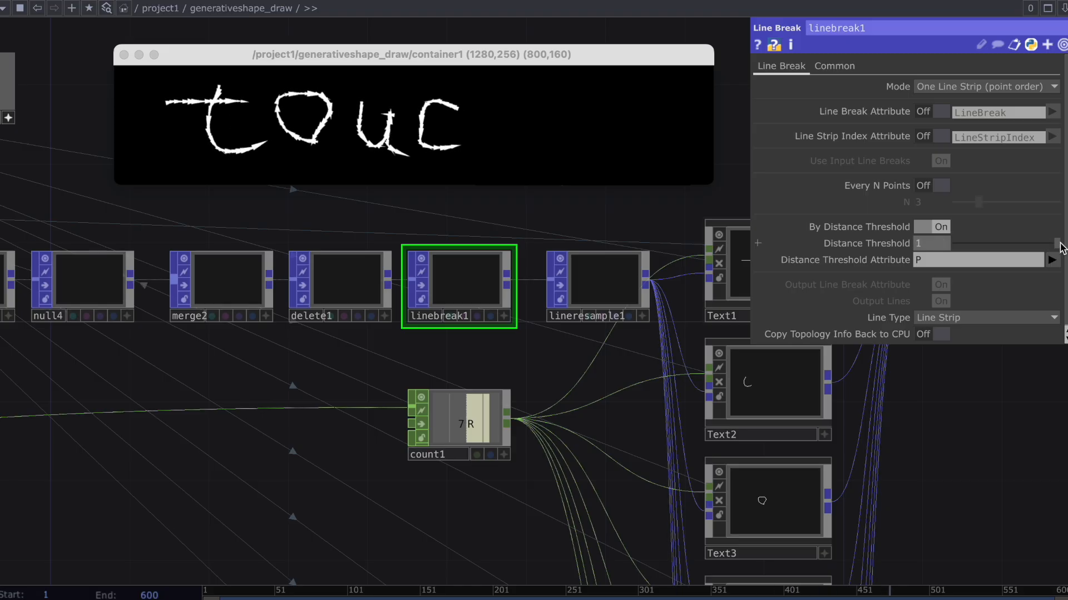
pyautogui.moveTo(163, 116); pyautogui.dragTo(268, 115)
pyautogui.moveTo(221, 89)
pyautogui.mouseDown()
pyautogui.moveTo(278, 146)
pyautogui.moveTo(351, 143)
pyautogui.mouseUp()
pyautogui.moveTo(416, 100); pyautogui.dragTo(493, 143)
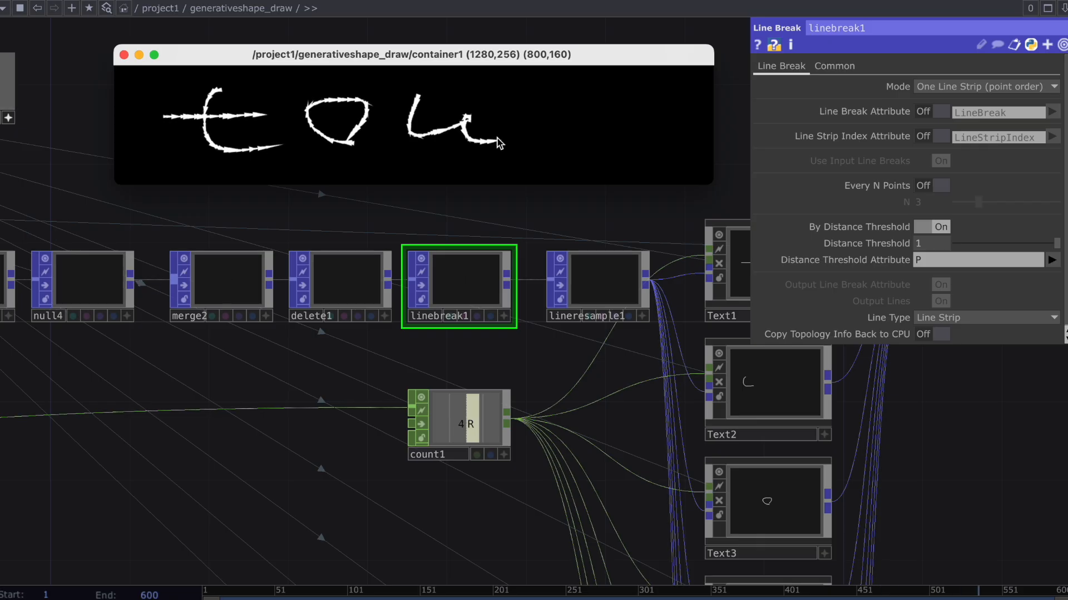
pyautogui.moveTo(559, 116); pyautogui.dragTo(559, 146)
pyautogui.moveTo(601, 87)
pyautogui.mouseDown()
pyautogui.moveTo(613, 155)
pyautogui.moveTo(664, 161)
pyautogui.mouseUp()
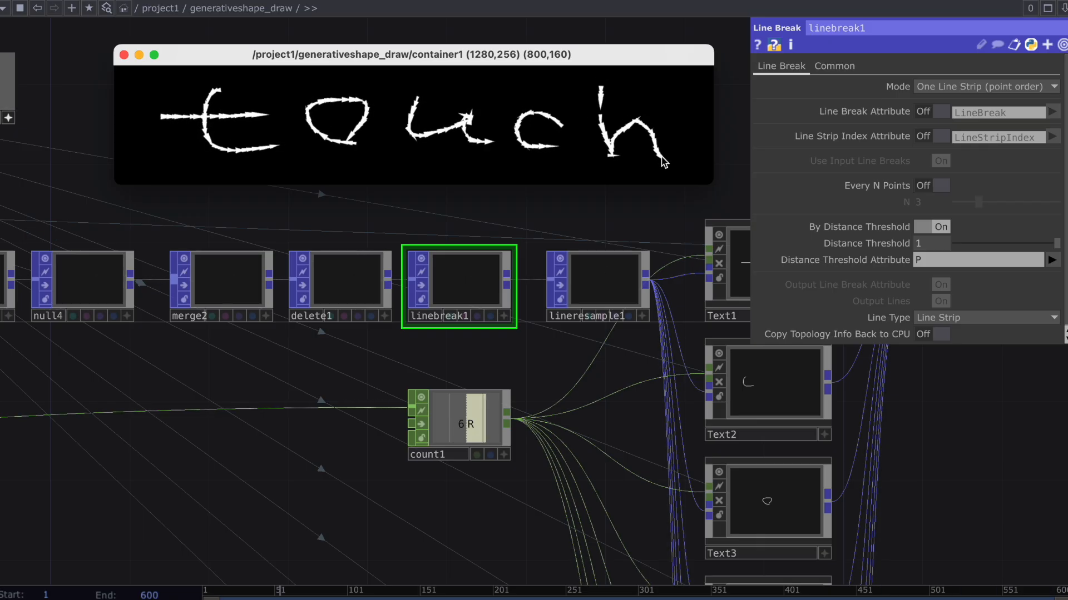
# Try to add Text9 to Text12 below the stack and merge all twelve Text components into merge3.
pyautogui.scroll(-5, 528, 381)
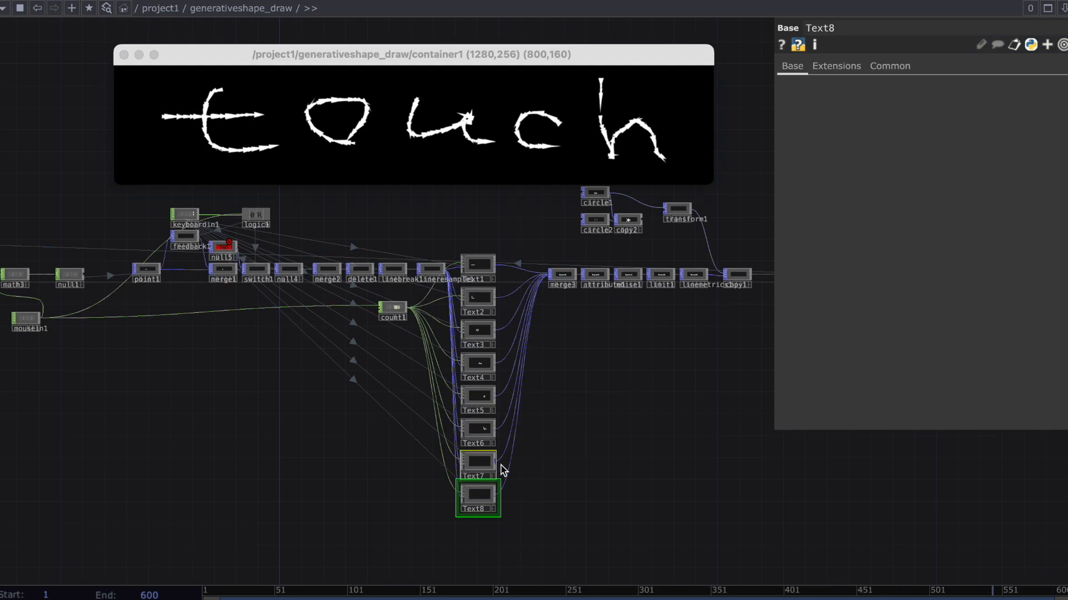
pyautogui.scroll(-4, 555, 389)
pyautogui.moveTo(544, 487); pyautogui.dragTo(512, 397)
pyautogui.click(512, 402)
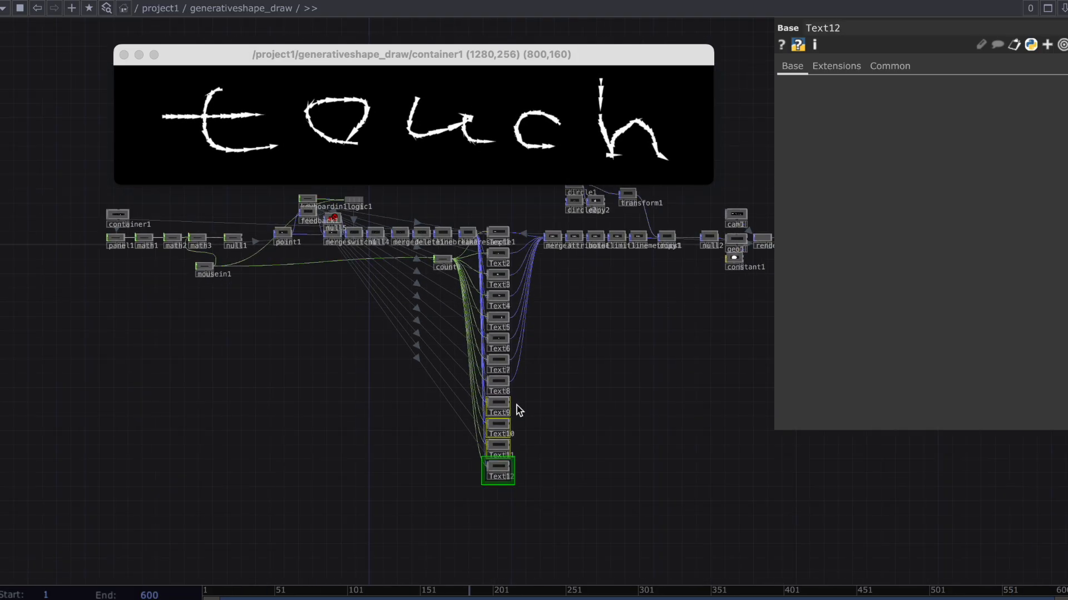
pyautogui.click(553, 241)
pyautogui.scroll(2, 555, 245)
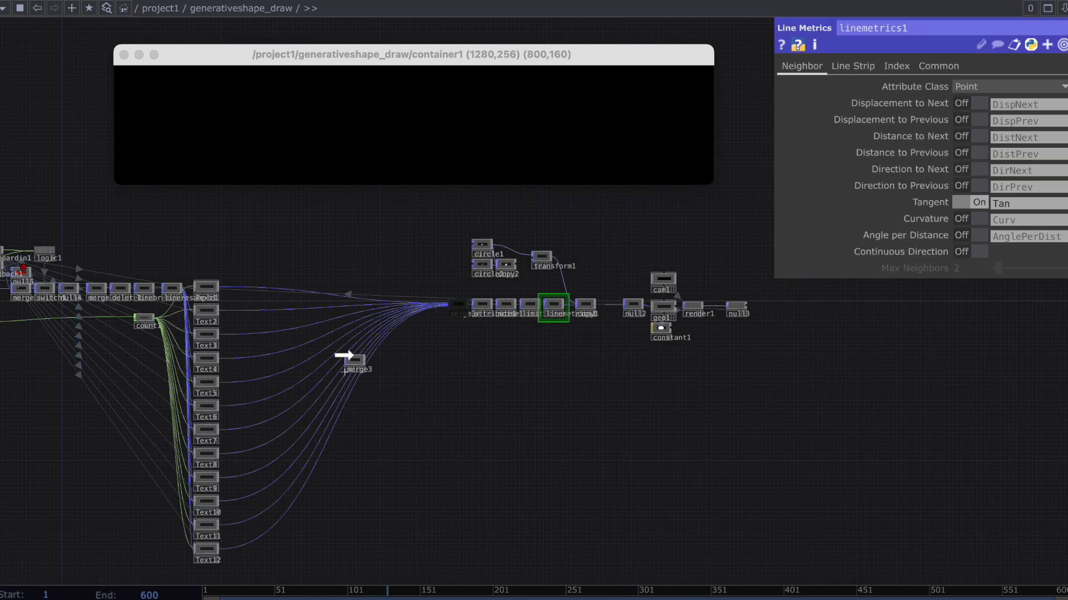
pyautogui.hscroll(-5, 317, 420)
pyautogui.scroll(-4, 317, 420)
pyautogui.scroll(1, 328, 410)
pyautogui.moveTo(328, 497); pyautogui.dragTo(285, 419)
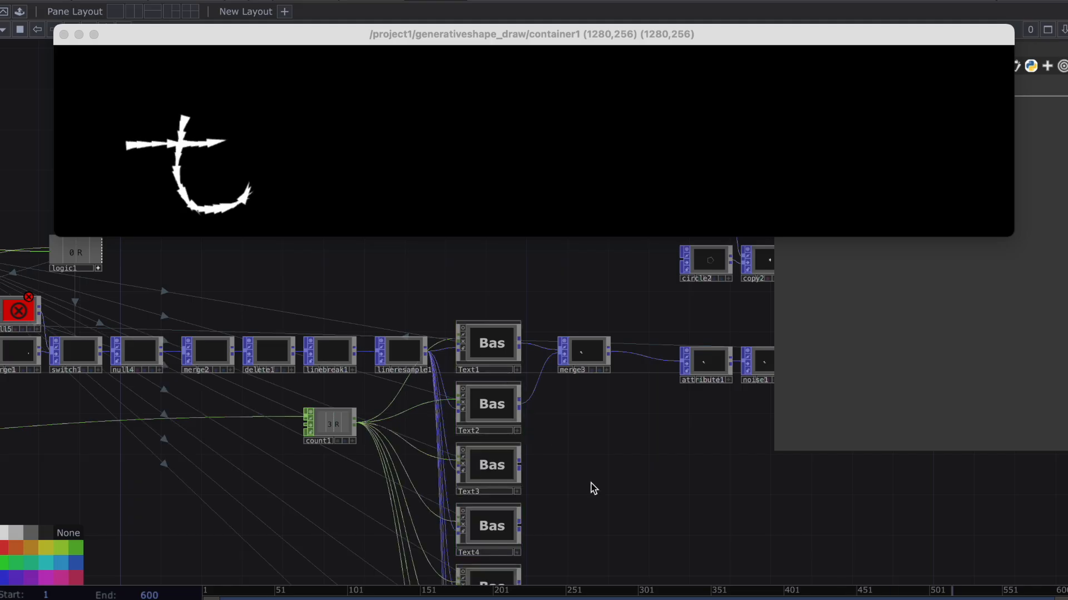
# Connect Text3 to Text8 to merge3 and move merge3 down beside the middle of the Text stack.
pyautogui.scroll(-5, 544, 400)
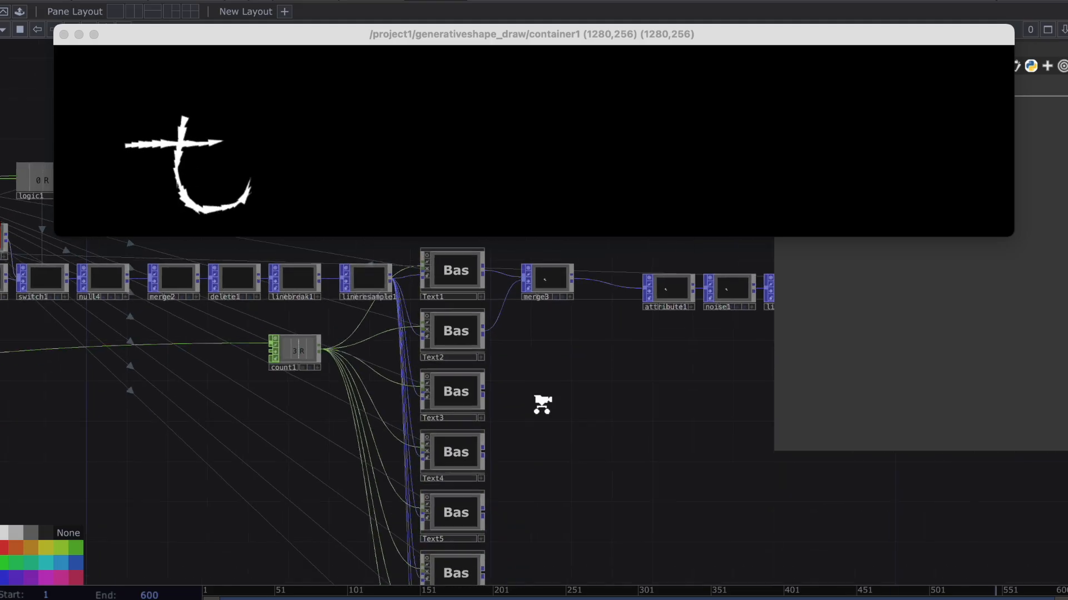
pyautogui.moveTo(543, 572); pyautogui.dragTo(467, 380, button='right')
pyautogui.moveTo(485, 377); pyautogui.dragTo(506, 320)
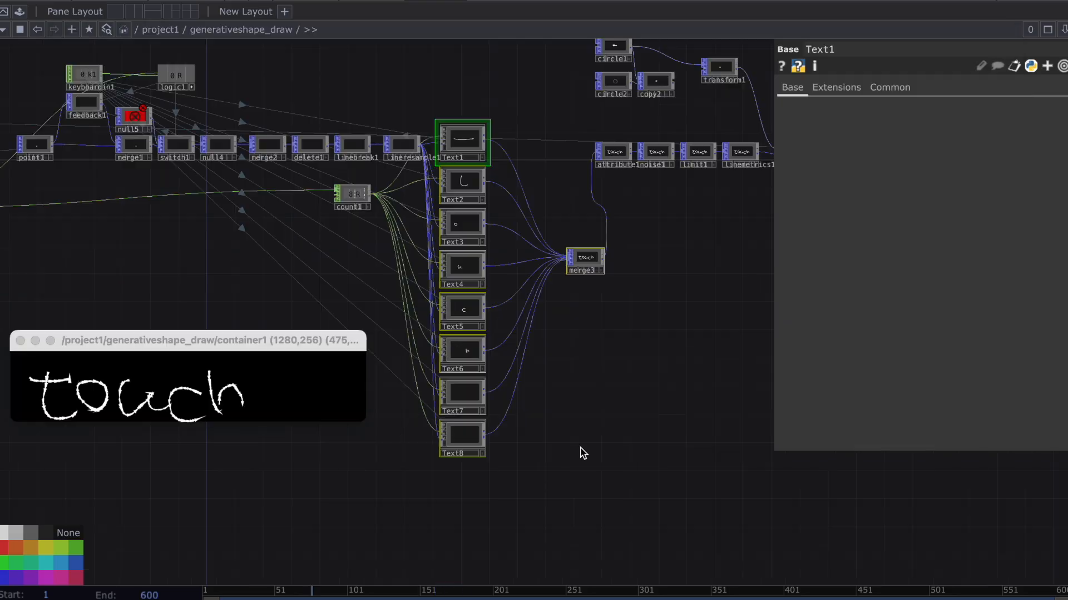
# Create a network box, enlarge it around Text1 to Text8, and color it red.
pyautogui.hotkey('shift', 'b')
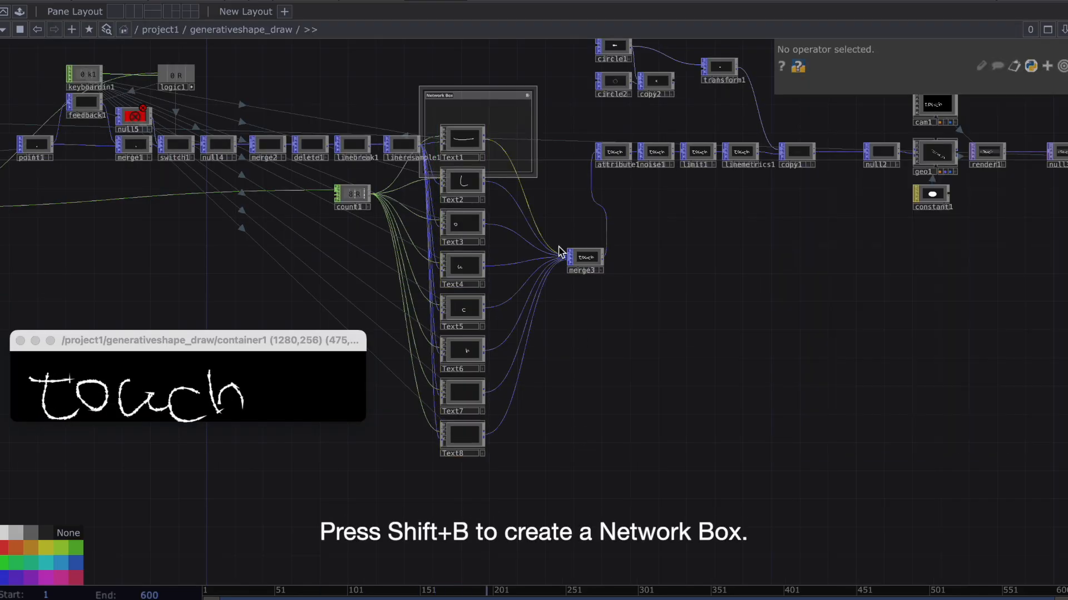
pyautogui.moveTo(532, 174); pyautogui.dragTo(585, 506)
pyautogui.moveTo(589, 259); pyautogui.dragTo(532, 259)
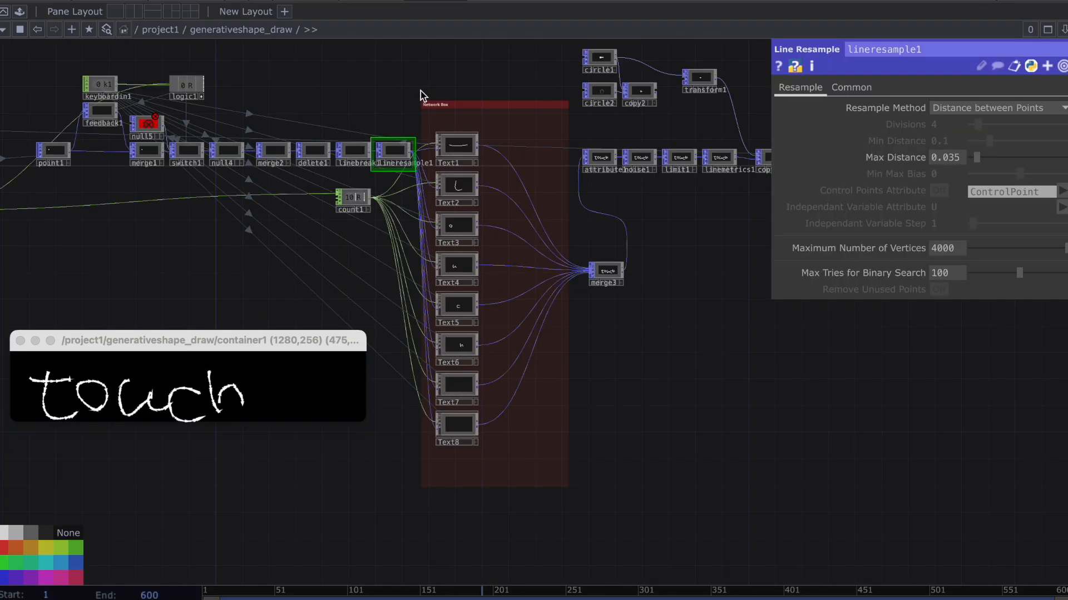
# Copy the red network box with its eight Text components and place two copies below the original.
pyautogui.moveTo(456, 246); pyautogui.dragTo(572, 518, button='right')
pyautogui.moveTo(575, 544); pyautogui.dragTo(595, 252)
pyautogui.press('super+v')
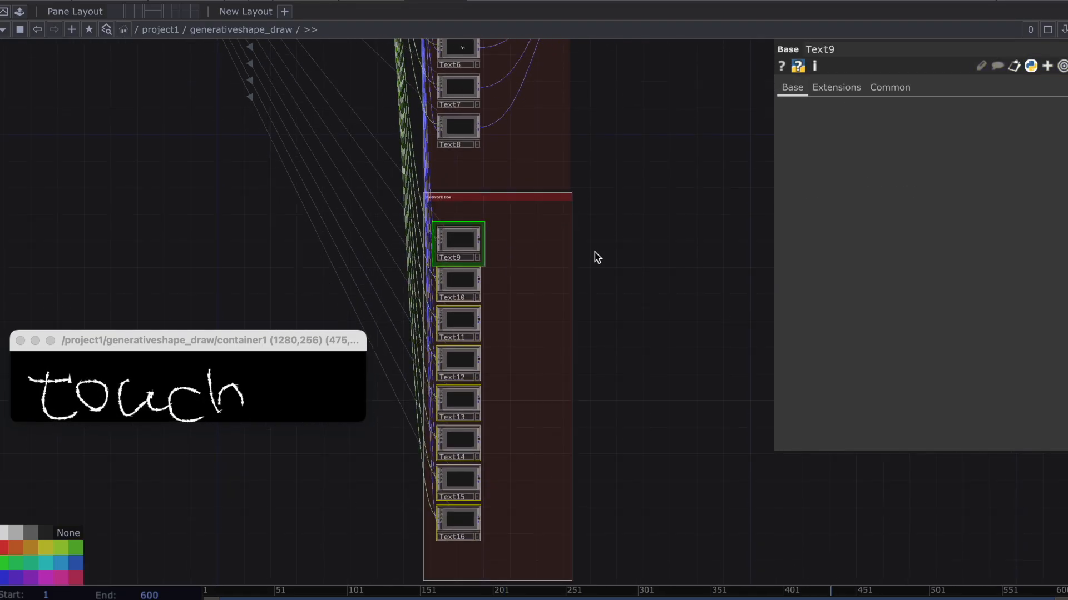
pyautogui.press('super+v')
pyautogui.scroll(-3, 665, 95)
pyautogui.moveTo(629, 84); pyautogui.dragTo(492, 454)
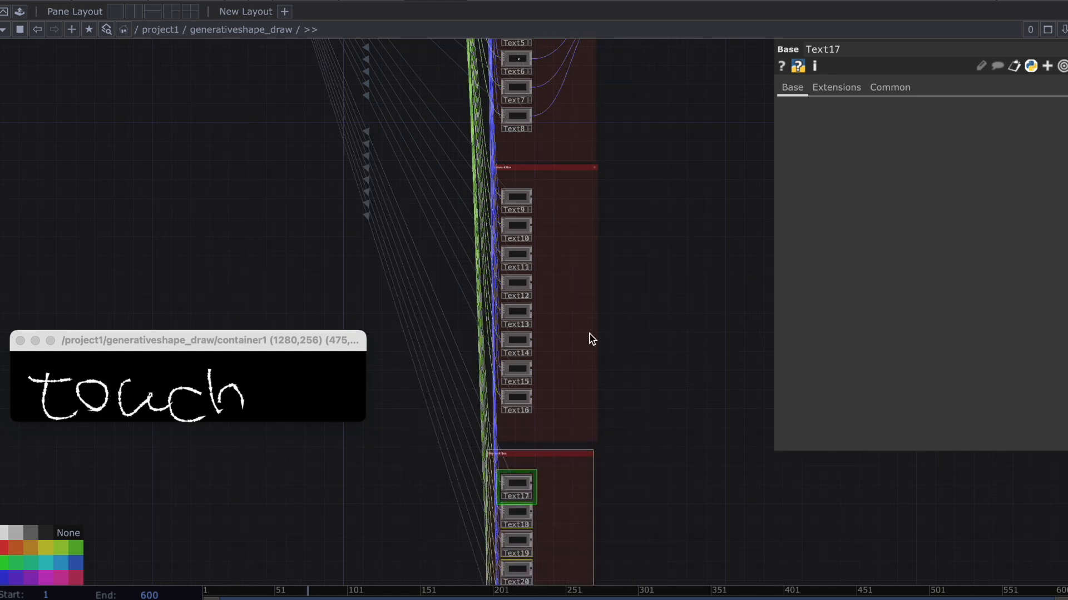
# Add a Merge POP beside the Text9 to Text16 stack and place a copy of it beside the Text17 to Text24 stack.
pyautogui.press('Tab')
pyautogui.write('merg')
pyautogui.press('Return')
pyautogui.click(575, 324)
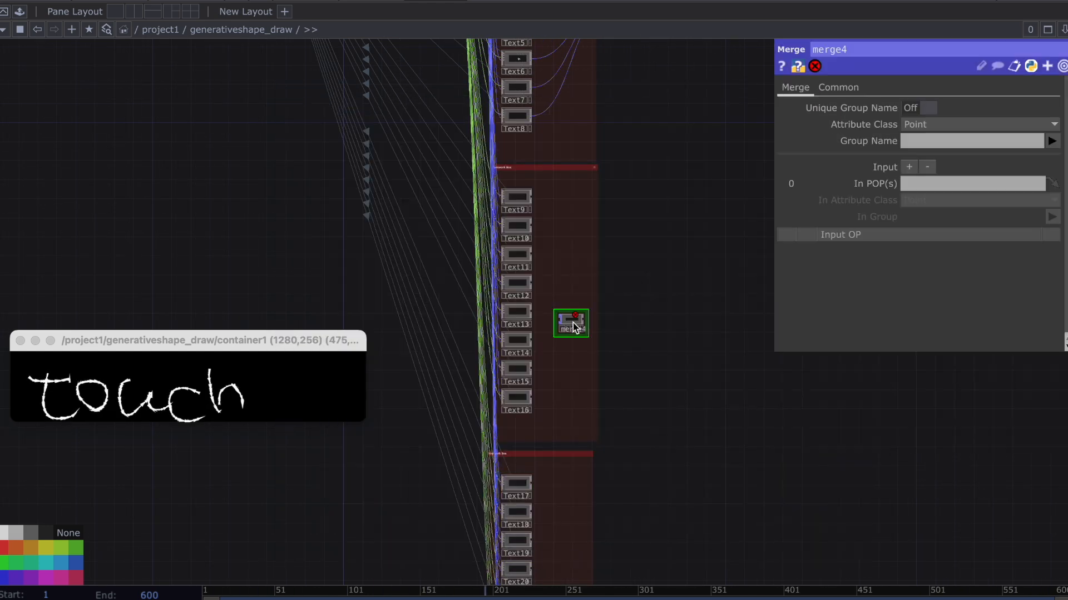
pyautogui.scroll(-3, 627, 406)
pyautogui.press('super+c')
pyautogui.press('super+v')
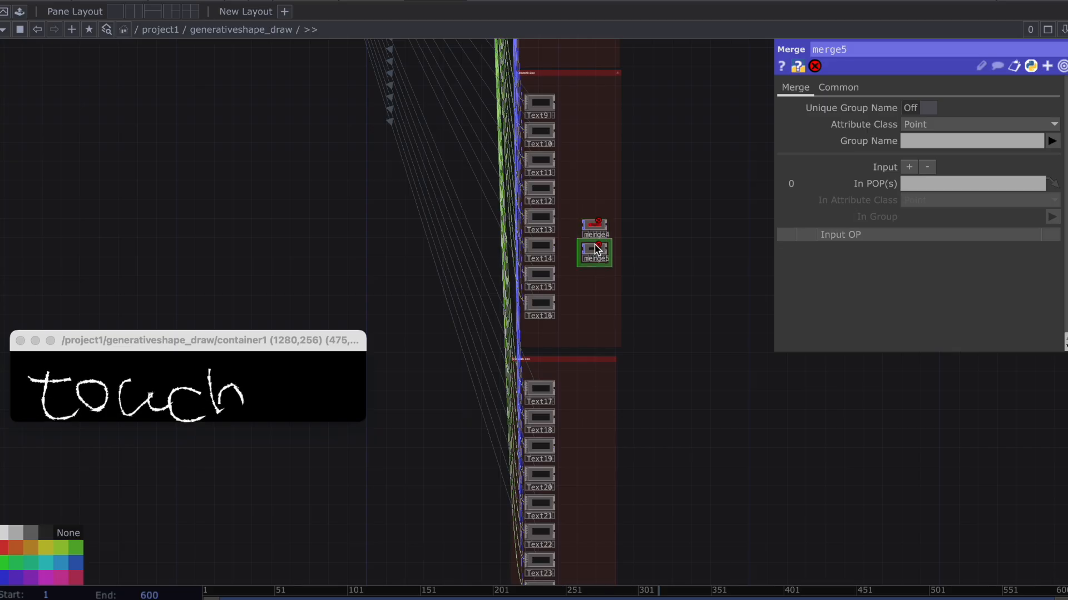
pyautogui.moveTo(595, 248); pyautogui.dragTo(589, 491)
# Connect Text9 to Text16 to merge4, and Text17 to Text24 to merge5.
pyautogui.moveTo(556, 328); pyautogui.dragTo(582, 229)
pyautogui.scroll(-3, 562, 198)
pyautogui.moveTo(548, 477); pyautogui.dragTo(561, 371)
pyautogui.scroll(10, 581, 358)
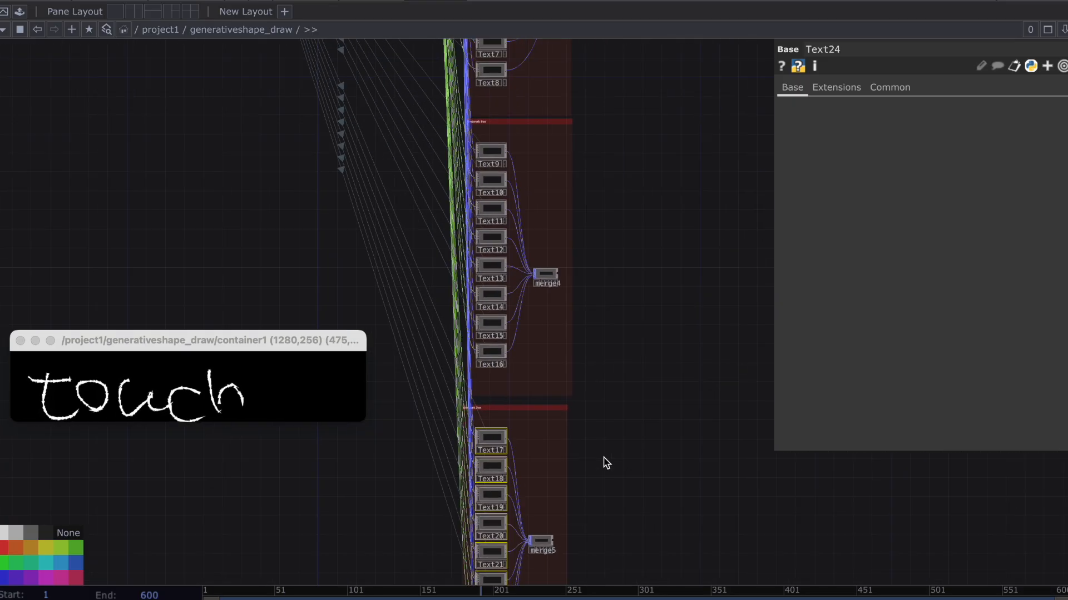
# Move the operators from attribute1 onward, together with the circle shape operators, lower and farther away from the network boxes.
pyautogui.moveTo(518, 122)
pyautogui.mouseDown()
pyautogui.moveTo(410, 217)
pyautogui.moveTo(416, 276)
pyautogui.mouseUp()
pyautogui.scroll(-1, 559, 254)
pyautogui.moveTo(671, 222)
pyautogui.mouseDown(button='right')
pyautogui.moveTo(549, 139)
pyautogui.moveTo(305, 34)
pyautogui.moveTo(353, 48)
pyautogui.mouseUp(button='right')
pyautogui.moveTo(340, 169); pyautogui.dragTo(637, 484)
pyautogui.moveTo(574, 410); pyautogui.dragTo(652, 278)
pyautogui.moveTo(718, 354); pyautogui.dragTo(755, 419)
pyautogui.moveTo(591, 434); pyautogui.dragTo(662, 352)
pyautogui.moveTo(527, 365); pyautogui.dragTo(499, 297)
# Insert a Merge POP on the connection between merge3 and attribute1.
pyautogui.scroll(-4, 498, 298)
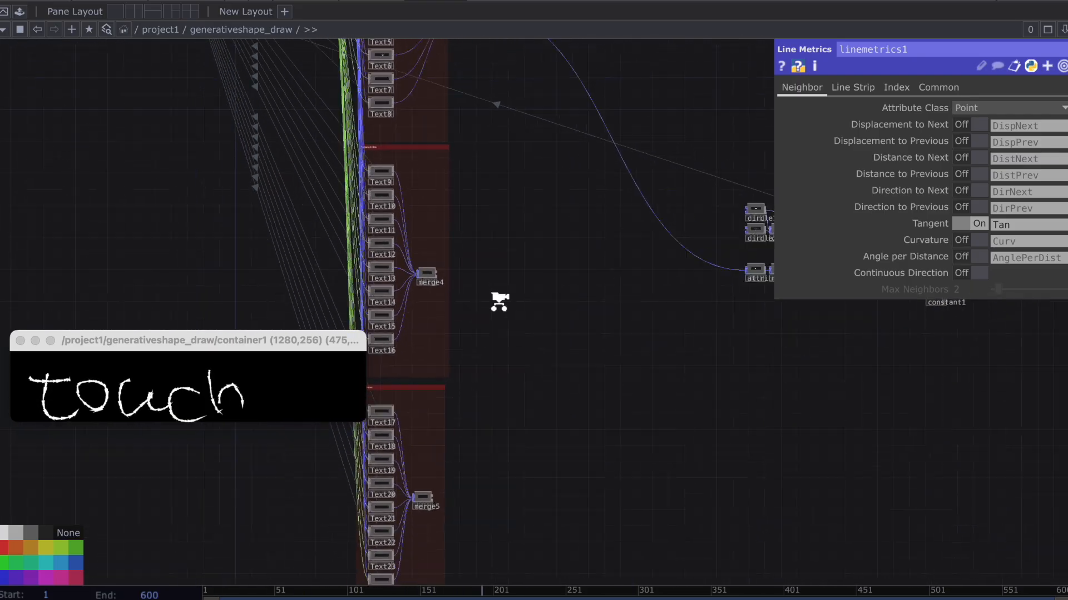
pyautogui.rightClick(627, 255)
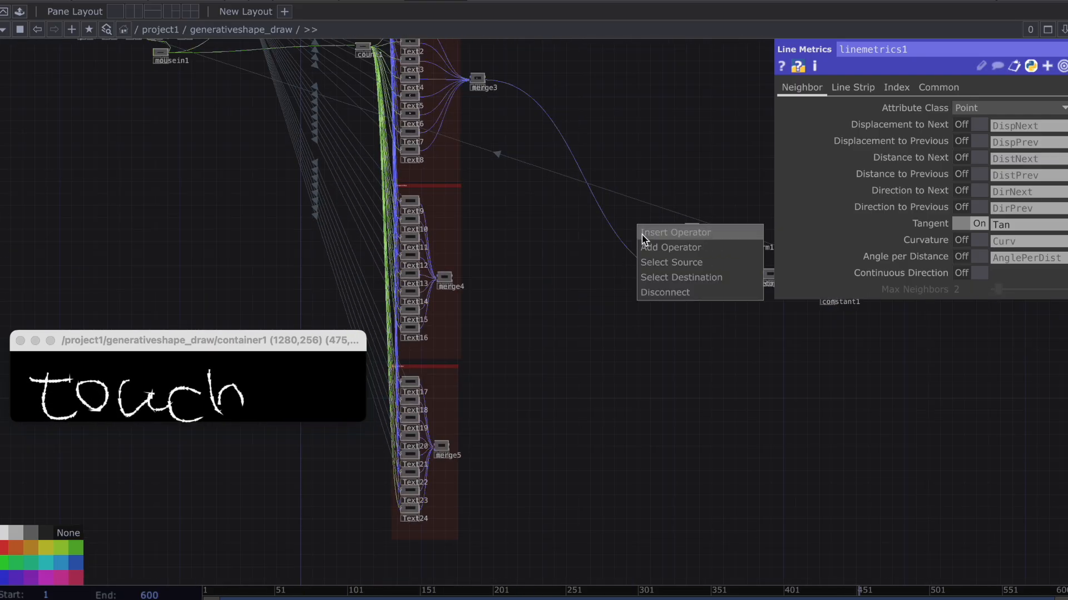
pyautogui.click(643, 234)
pyautogui.write('me')
pyautogui.press('Return')
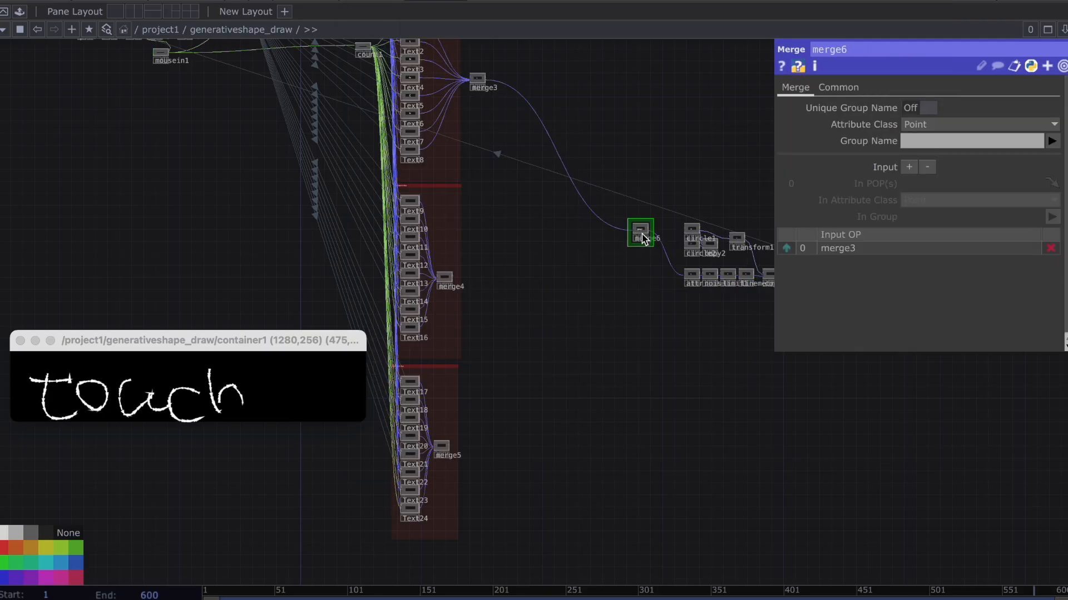
# Align merge6 with attribute1 and connect merge4 and merge5 to it.
pyautogui.click(658, 278)
pyautogui.moveTo(470, 318); pyautogui.dragTo(447, 273, button='right')
pyautogui.moveTo(453, 277); pyautogui.dragTo(656, 275)
pyautogui.scroll(10, 649, 277)
pyautogui.click(656, 276)
pyautogui.moveTo(533, 388); pyautogui.dragTo(364, 503)
pyautogui.moveTo(493, 462); pyautogui.dragTo(432, 484)
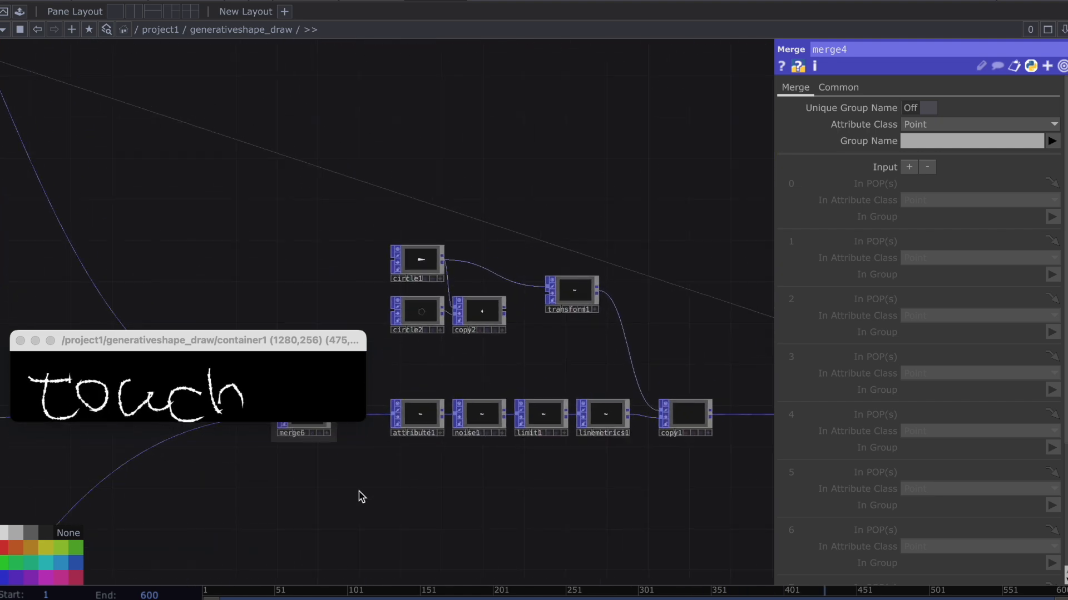
# Enlarge the container window across the top of the network and write the word "touch" in it.
pyautogui.moveTo(318, 334)
pyautogui.mouseDown()
pyautogui.moveTo(394, 235)
pyautogui.moveTo(402, 8)
pyautogui.mouseUp()
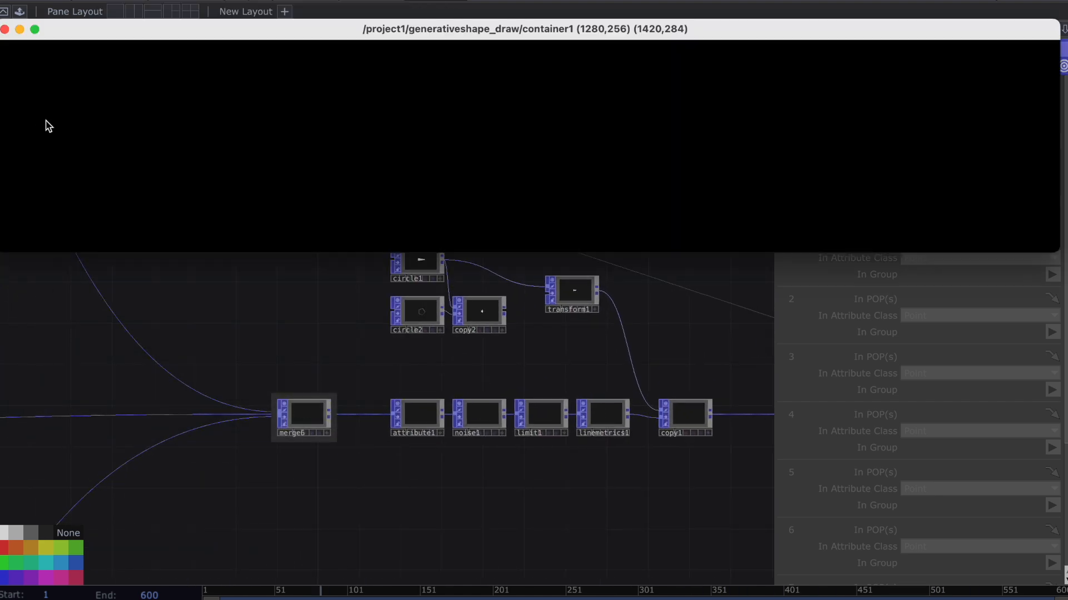
pyautogui.moveTo(123, 123); pyautogui.dragTo(161, 171)
pyautogui.moveTo(216, 100); pyautogui.dragTo(288, 199)
pyautogui.moveTo(364, 133)
pyautogui.mouseDown()
pyautogui.moveTo(319, 116)
pyautogui.moveTo(379, 167)
pyautogui.mouseUp()
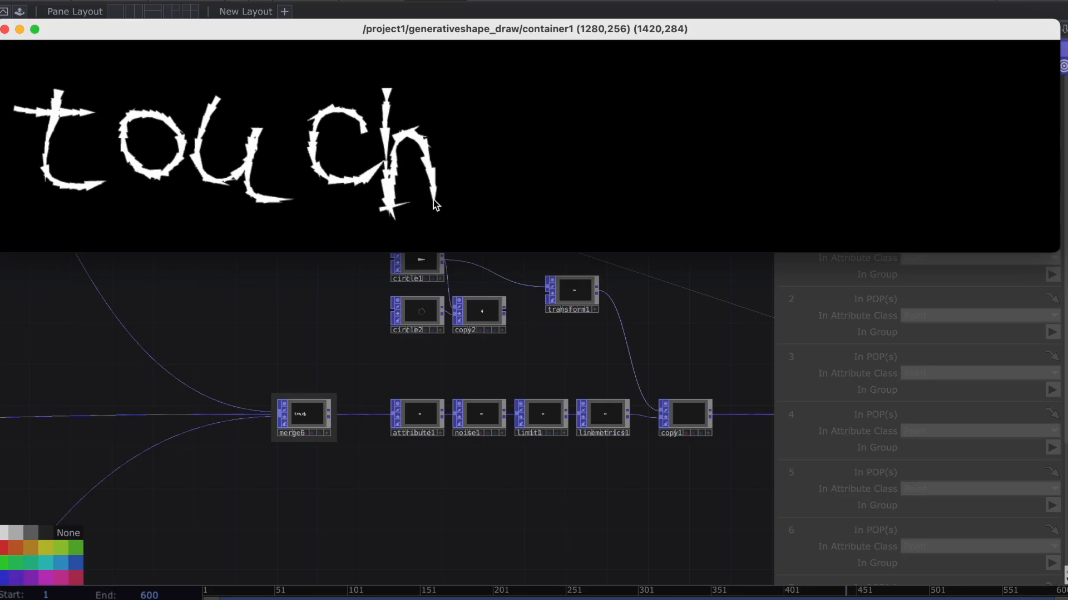
# Write "designer" directly after "touch" in the container window.
pyautogui.moveTo(495, 80)
pyautogui.mouseDown()
pyautogui.moveTo(496, 200)
pyautogui.moveTo(485, 205)
pyautogui.mouseUp()
pyautogui.moveTo(529, 162)
pyautogui.mouseDown()
pyautogui.moveTo(542, 199)
pyautogui.moveTo(604, 195)
pyautogui.moveTo(665, 176)
pyautogui.moveTo(663, 123)
pyautogui.mouseUp()
pyautogui.moveTo(672, 86); pyautogui.dragTo(708, 105)
pyautogui.moveTo(700, 181); pyautogui.dragTo(703, 222)
pyautogui.moveTo(742, 156)
pyautogui.mouseDown()
pyautogui.moveTo(784, 149)
pyautogui.moveTo(740, 176)
pyautogui.moveTo(820, 174)
pyautogui.mouseUp()
pyautogui.moveTo(827, 135)
pyautogui.mouseDown()
pyautogui.moveTo(831, 223)
pyautogui.moveTo(886, 224)
pyautogui.mouseUp()
pyautogui.moveTo(912, 164)
pyautogui.mouseDown()
pyautogui.moveTo(936, 166)
pyautogui.moveTo(953, 221)
pyautogui.mouseUp()
pyautogui.moveTo(993, 120); pyautogui.dragTo(1017, 219)
pyautogui.moveTo(1009, 167); pyautogui.dragTo(1042, 158)
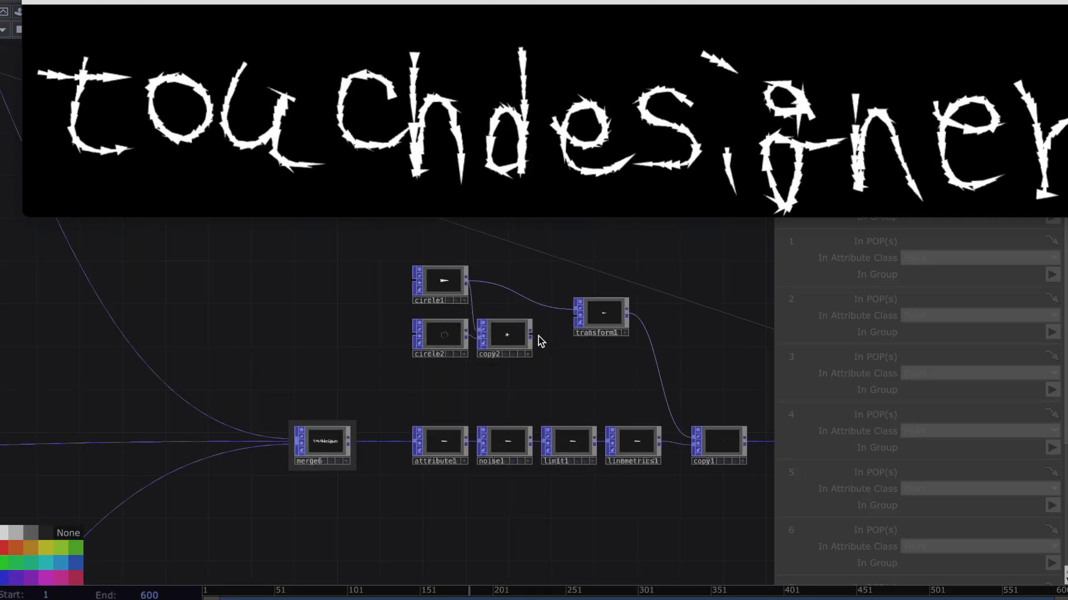
# Connect copy2 to transform1 so stars are copied along the lines, and write "POPs" in the container window.
pyautogui.moveTo(539, 339); pyautogui.dragTo(578, 310)
pyautogui.moveTo(593, 358); pyautogui.dragTo(471, 378)
pyautogui.scroll(-2, 572, 379)
pyautogui.scroll(-4, 491, 374)
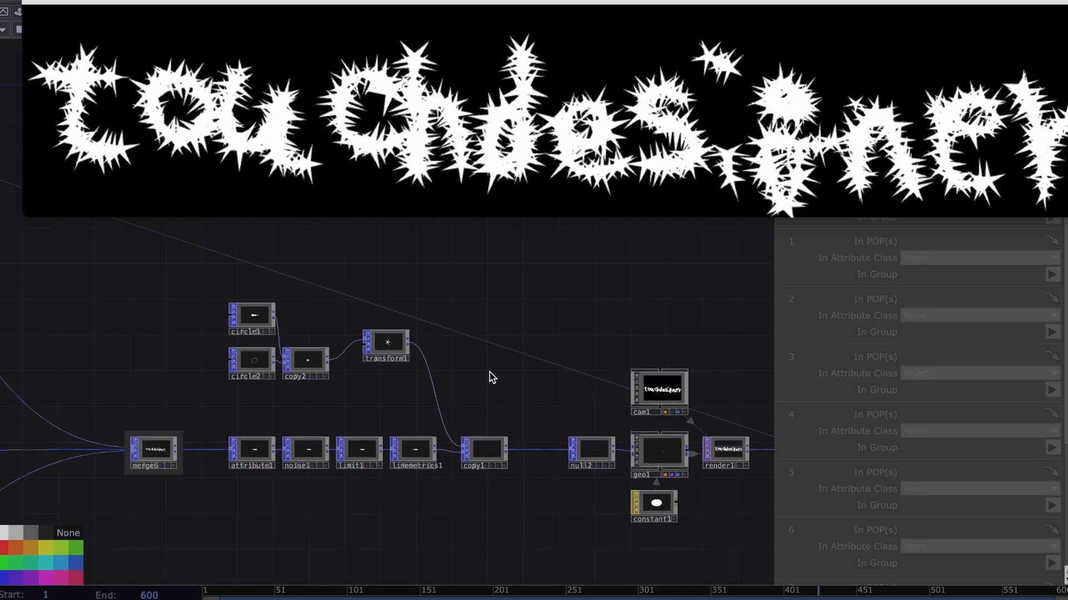
pyautogui.moveTo(167, 94); pyautogui.dragTo(243, 101)
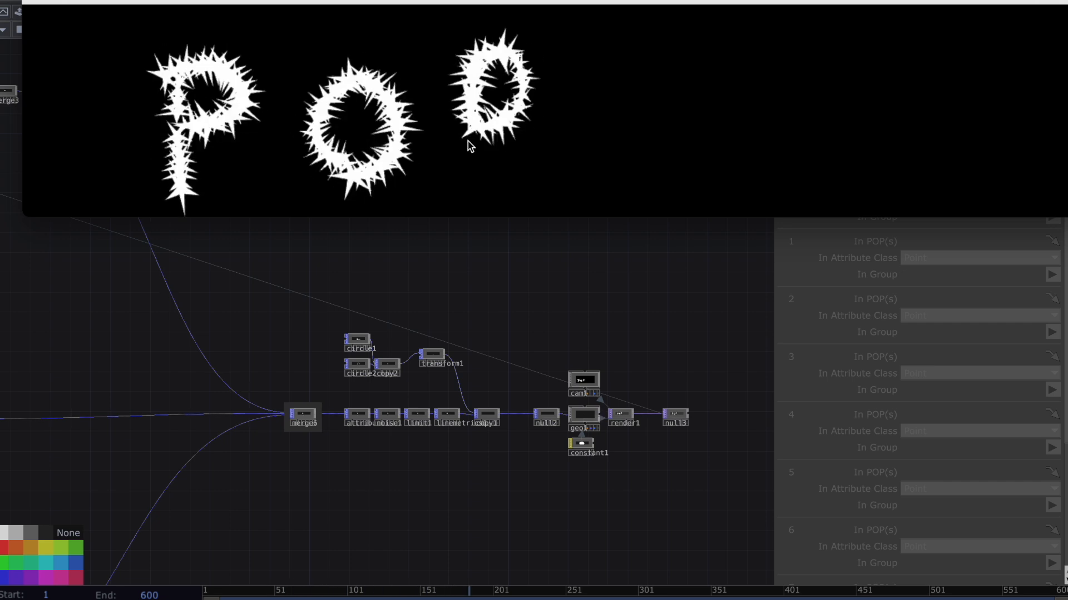
pyautogui.moveTo(651, 119)
pyautogui.mouseDown()
pyautogui.moveTo(598, 133)
pyautogui.moveTo(551, 181)
pyautogui.mouseUp()
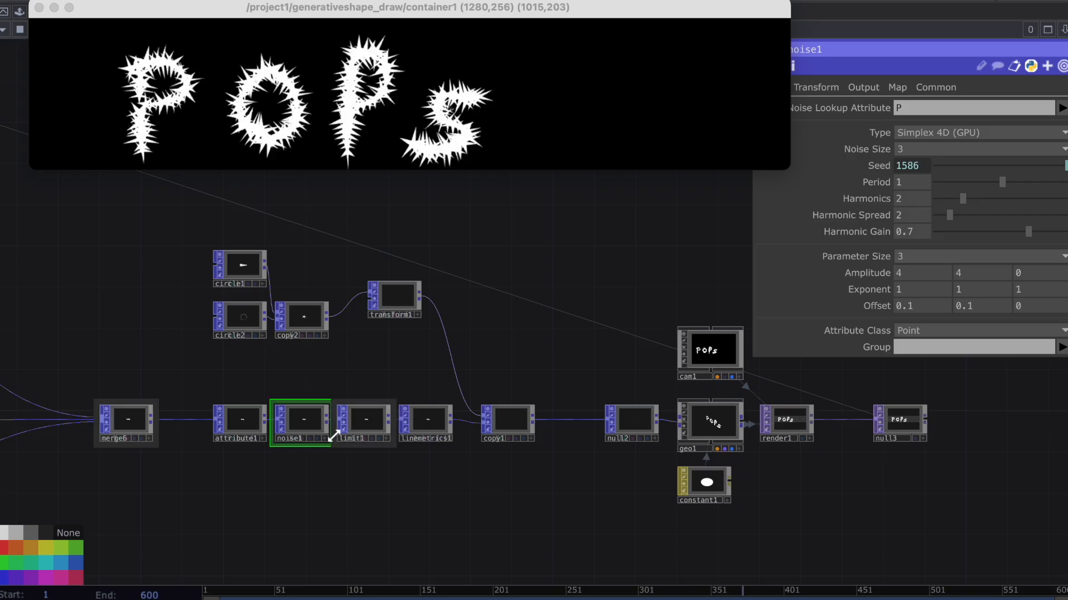
# In limit1, set the first component's minimum value to 0.2 and its maximum value to 0.5.
pyautogui.click(370, 425)
pyautogui.moveTo(917, 224); pyautogui.dragTo(913, 196, button='middle')
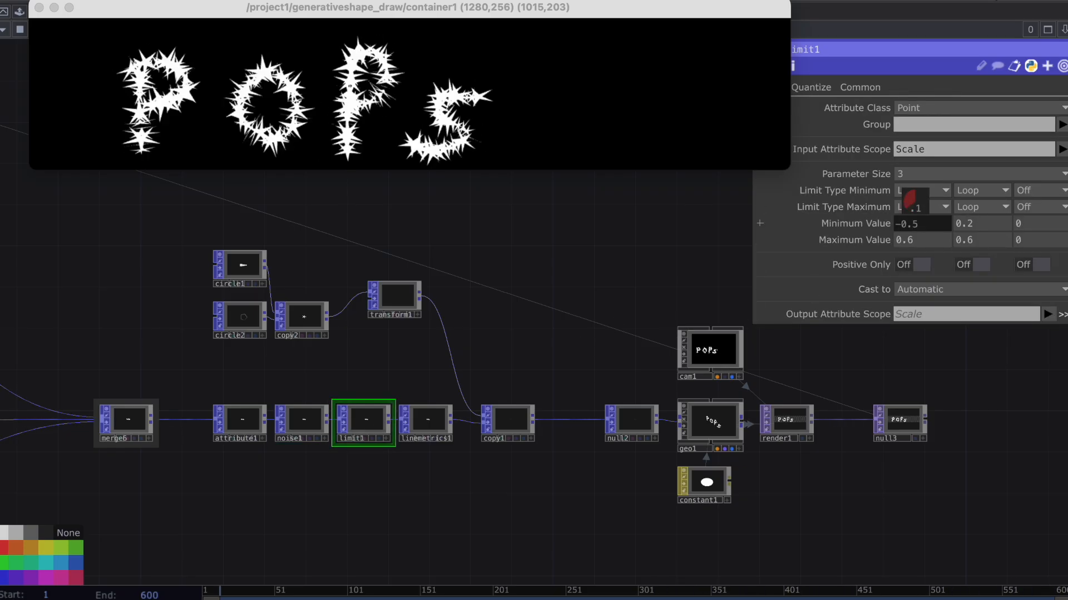
pyautogui.moveTo(914, 202); pyautogui.dragTo(901, 220, button='middle')
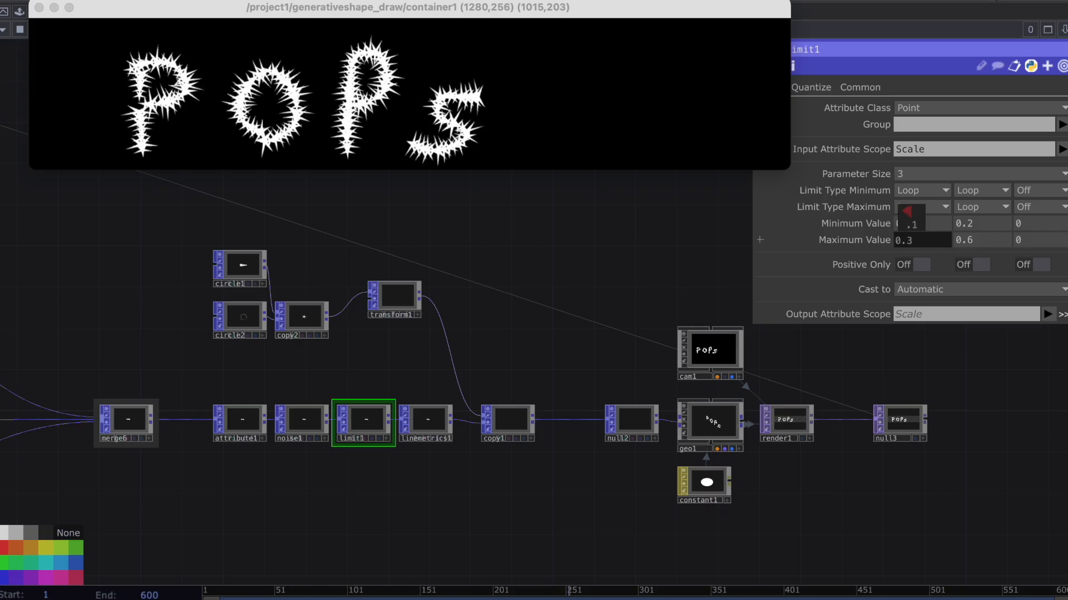
pyautogui.moveTo(911, 217); pyautogui.dragTo(911, 219, button='middle')
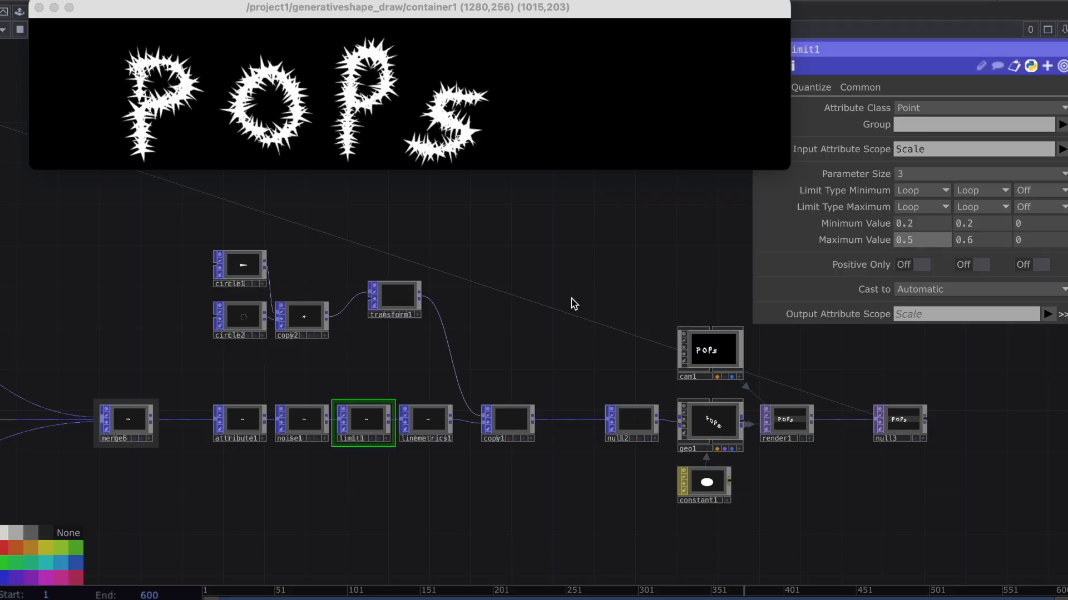
# Move null3 farther away from render1 and place a duplicate of copy1 below the original chain.
pyautogui.moveTo(398, 375); pyautogui.dragTo(359, 383)
pyautogui.scroll(2, 360, 383)
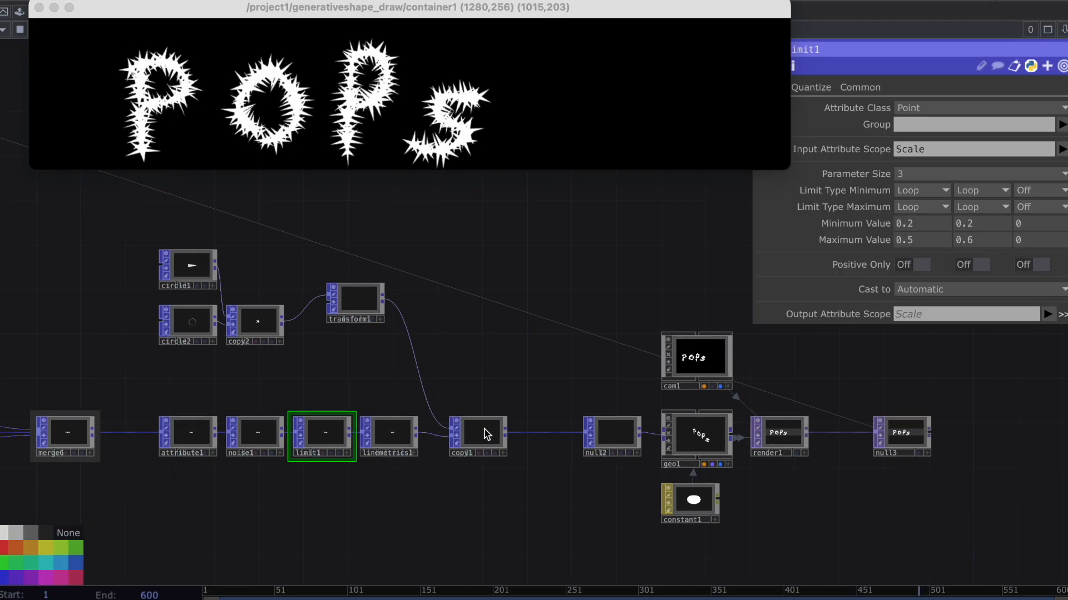
pyautogui.click(486, 434)
pyautogui.scroll(-6, 301, 290)
pyautogui.moveTo(389, 307); pyautogui.dragTo(361, 314)
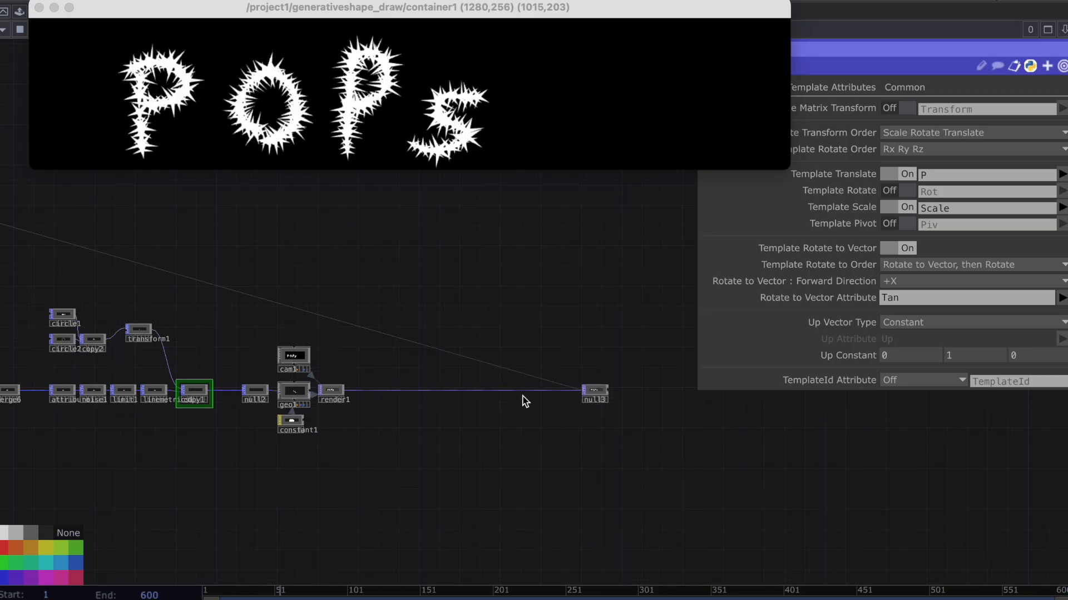
pyautogui.scroll(5, 306, 417)
pyautogui.press('super+c')
pyautogui.press('super+v')
pyautogui.moveTo(288, 392); pyautogui.dragTo(277, 492)
pyautogui.moveTo(277, 420); pyautogui.dragTo(329, 416)
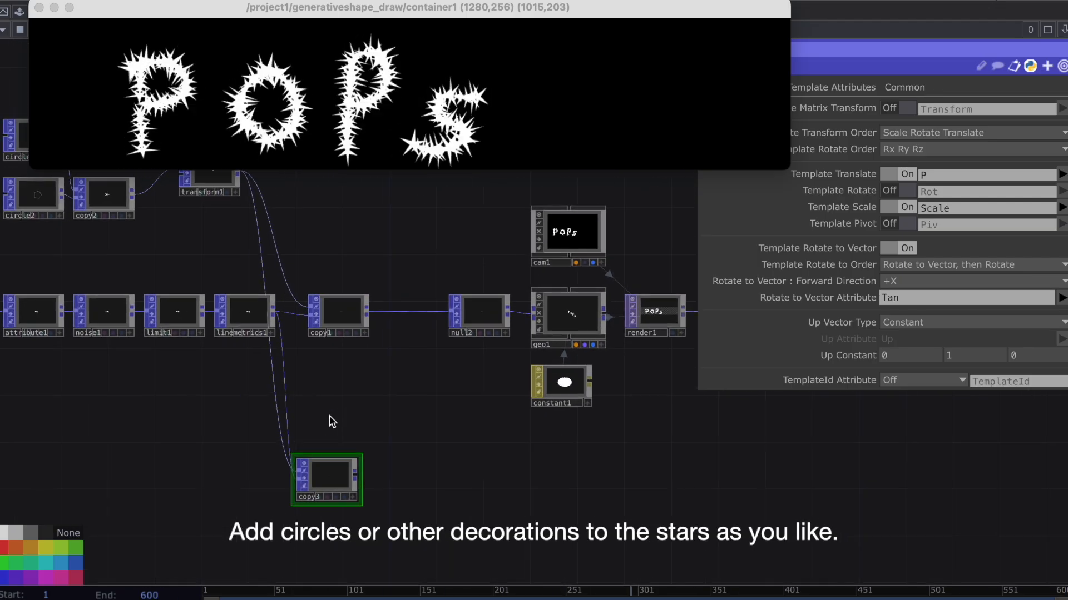
# Disconnect the wire from transform1 to copy3.
pyautogui.rightClick(284, 391)
pyautogui.click(284, 391)
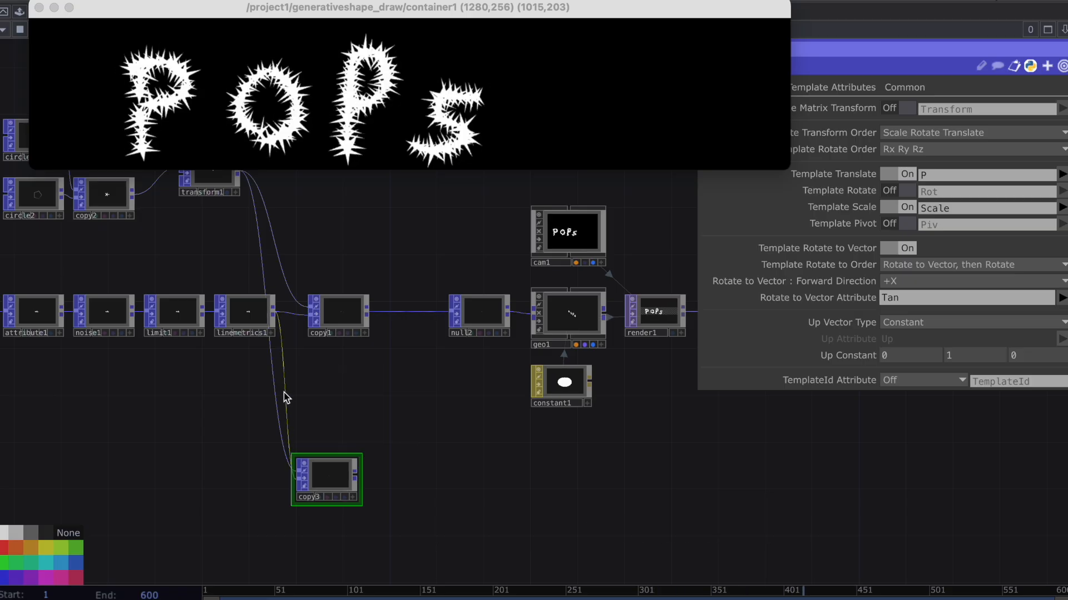
pyautogui.rightClick(278, 401)
pyautogui.click(300, 439)
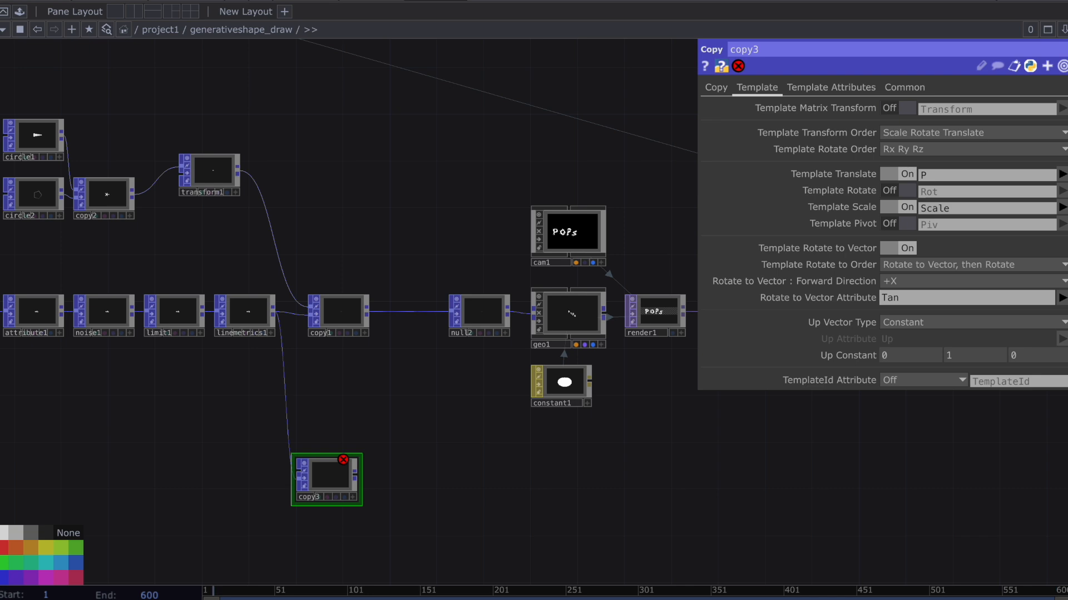
# Add a Circle POP beside copy3 with Surface connectivity and 16 divisions.
pyautogui.press('Tab')
pyautogui.write('cir')
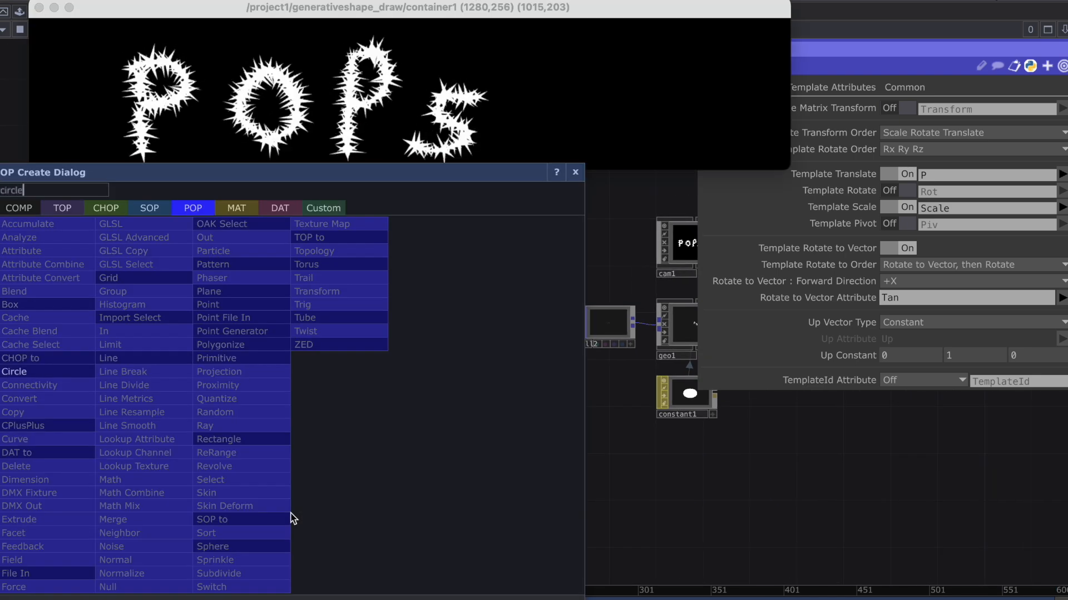
pyautogui.click(78, 372)
pyautogui.click(310, 502)
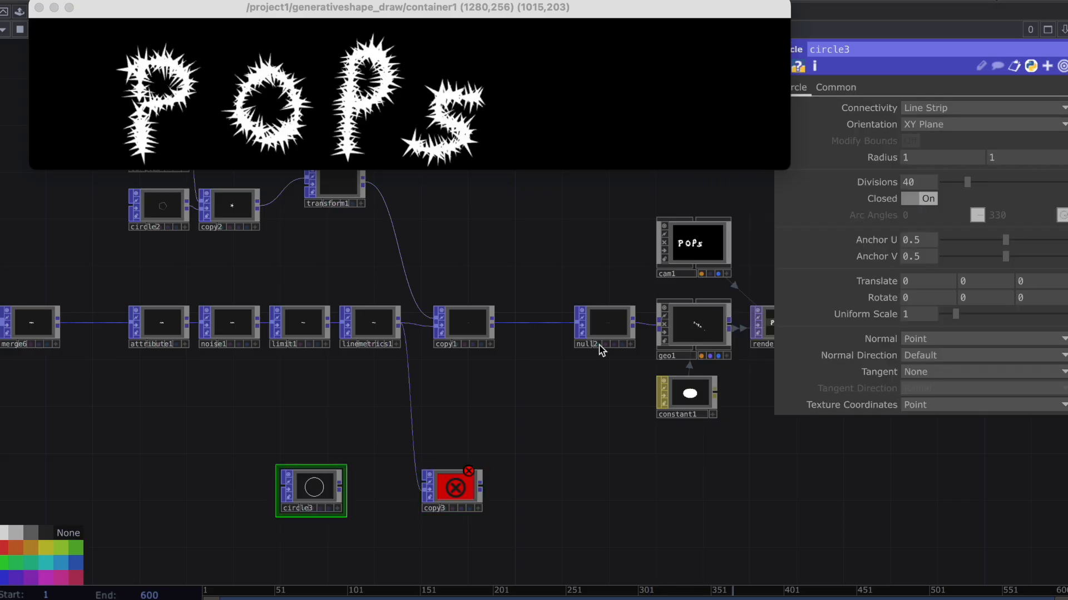
pyautogui.click(958, 114)
pyautogui.click(926, 146)
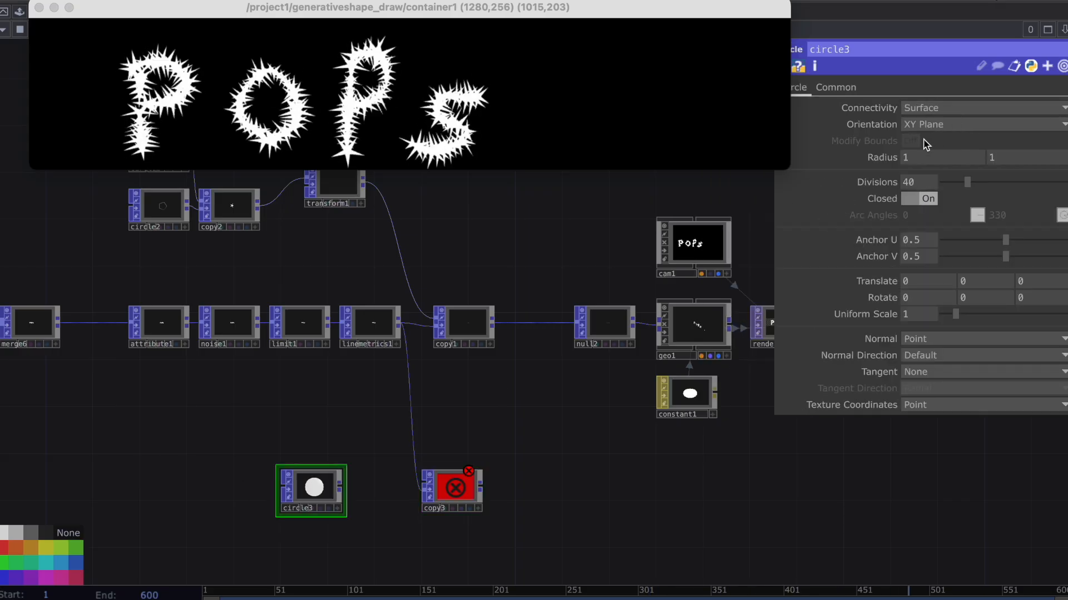
pyautogui.write('16')
pyautogui.press('Return')
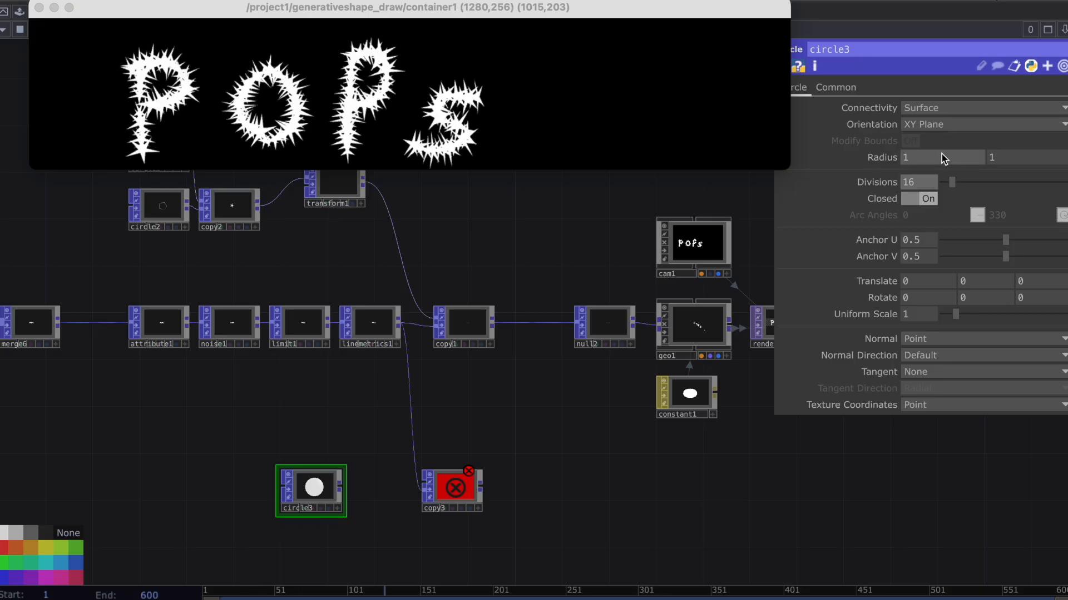
# Set both radius values of circle3 to 0.15 and connect it to copy3.
pyautogui.click(943, 154)
pyautogui.write('0')
pyautogui.press('Return')
pyautogui.write('.15')
pyautogui.press('super+a')
pyautogui.press('super+c')
pyautogui.click(1026, 159)
pyautogui.press('super+v')
pyautogui.press('Return')
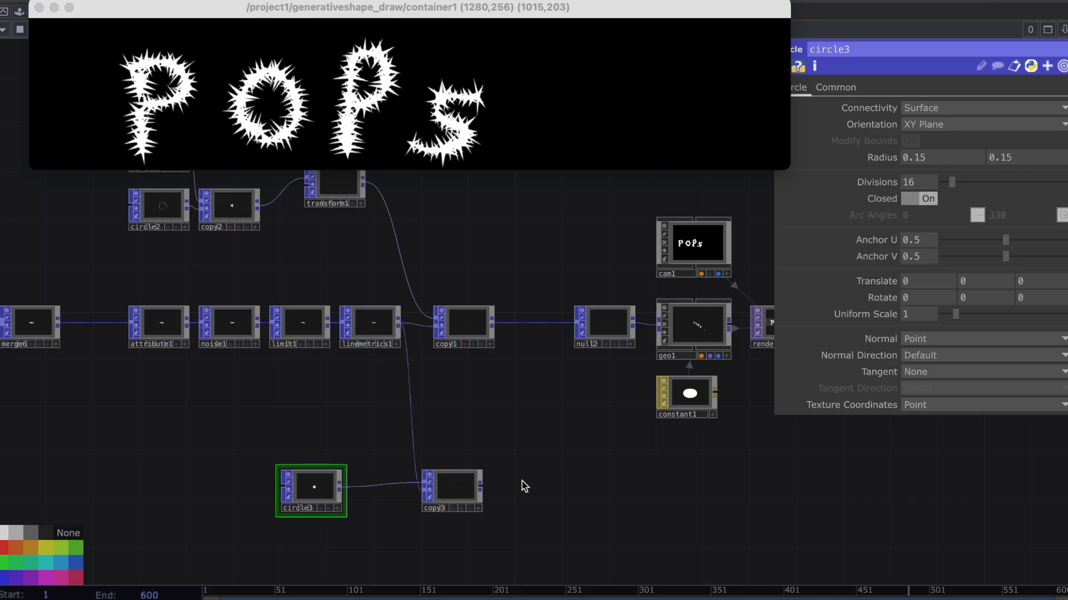
# Add a Null POP after copy3 and shift it slightly away from it.
pyautogui.moveTo(497, 486); pyautogui.dragTo(452, 494)
pyautogui.press('Tab')
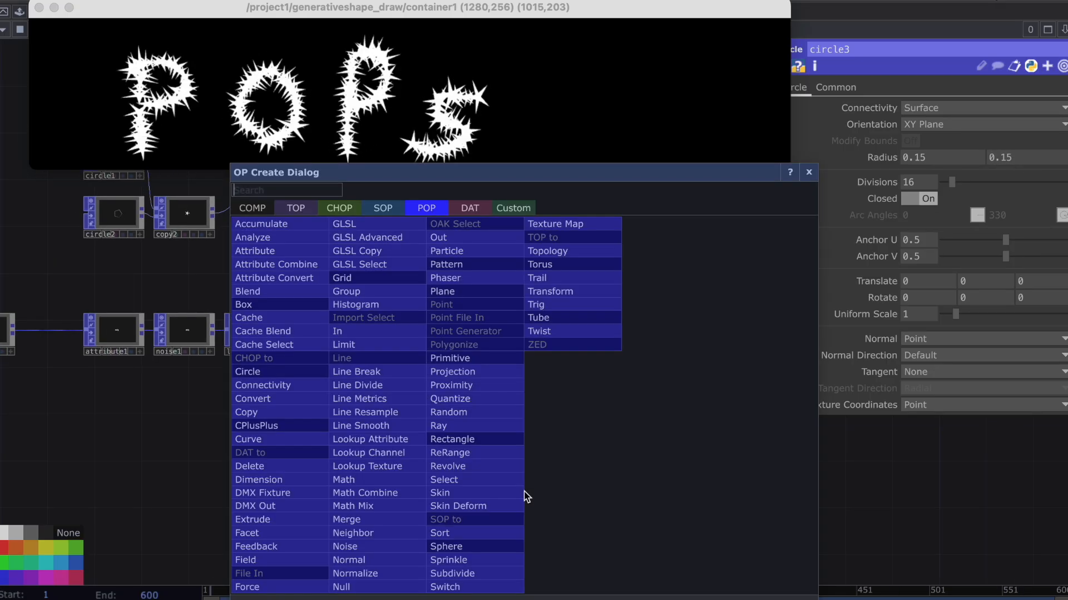
pyautogui.write('null')
pyautogui.press('Return')
pyautogui.click(526, 496)
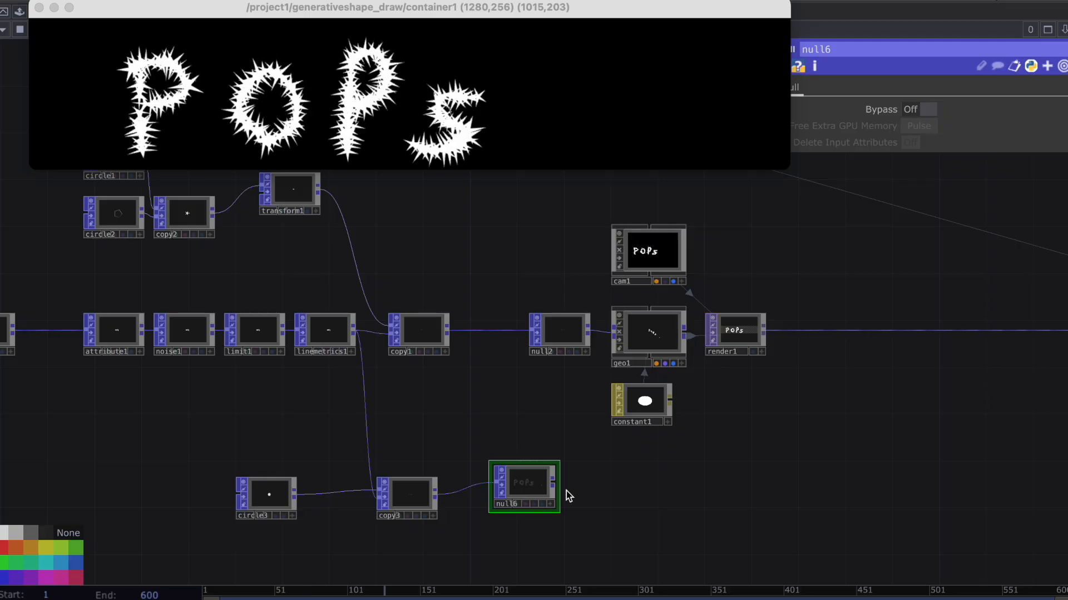
pyautogui.moveTo(512, 484); pyautogui.dragTo(535, 485)
# Add a Geometry COMP fed by null6 and place it beside that null.
pyautogui.click(645, 482)
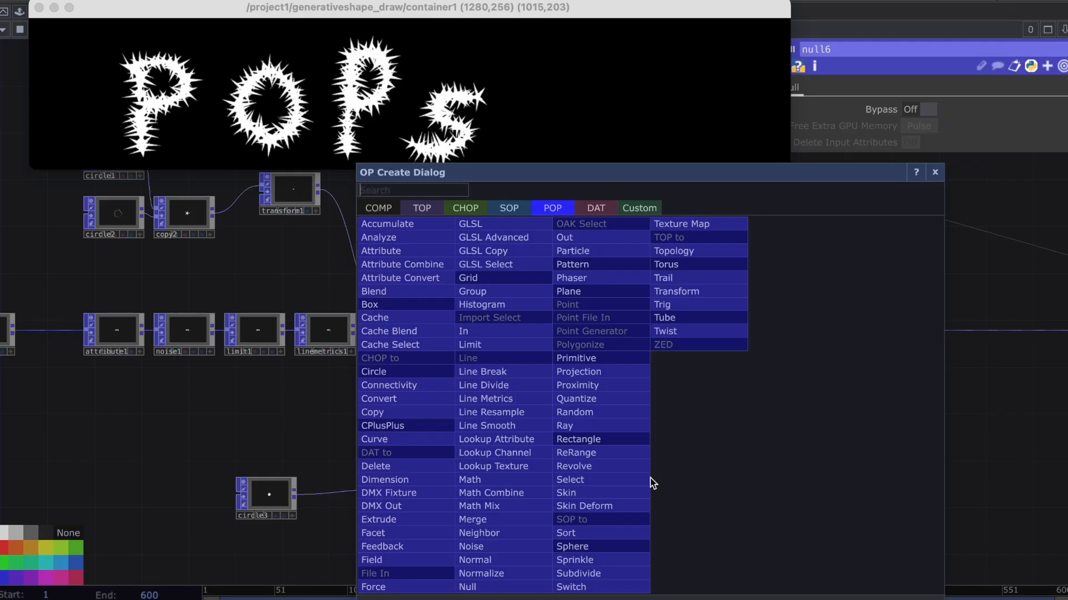
pyautogui.click(381, 209)
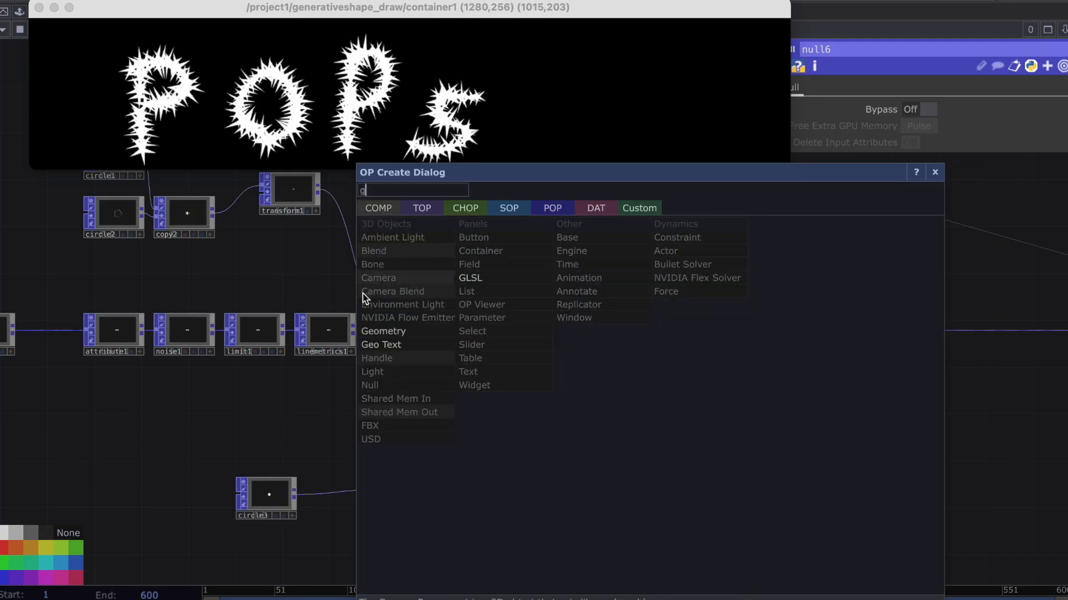
pyautogui.click(384, 331)
pyautogui.click(639, 494)
pyautogui.moveTo(717, 460); pyautogui.dragTo(561, 390)
# Add a Constant MAT below geo2 and assign it as geo2's material.
pyautogui.press('Tab')
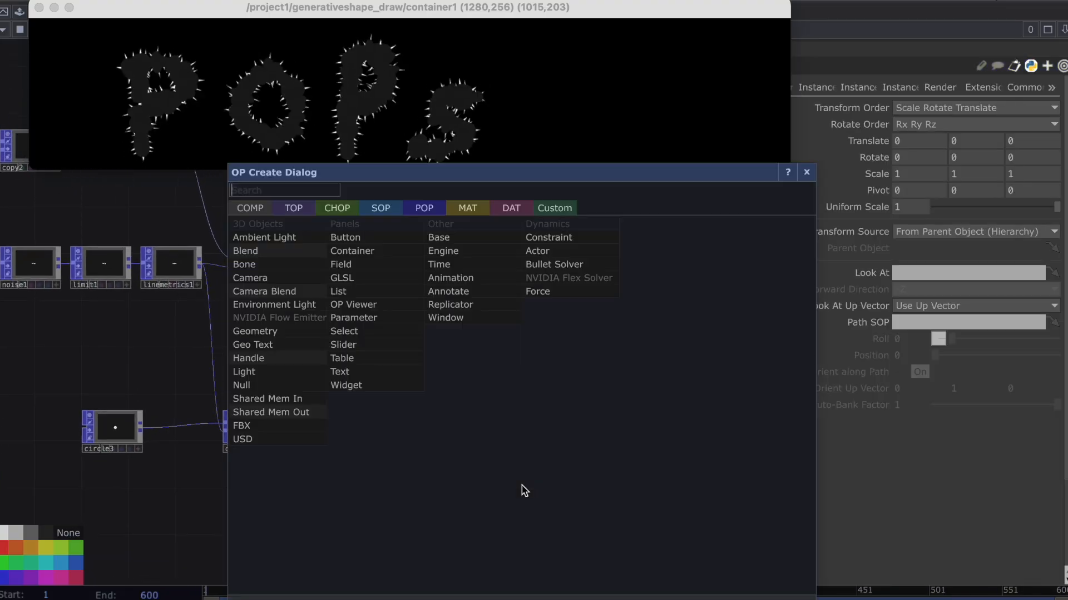
pyautogui.click(467, 208)
pyautogui.click(320, 224)
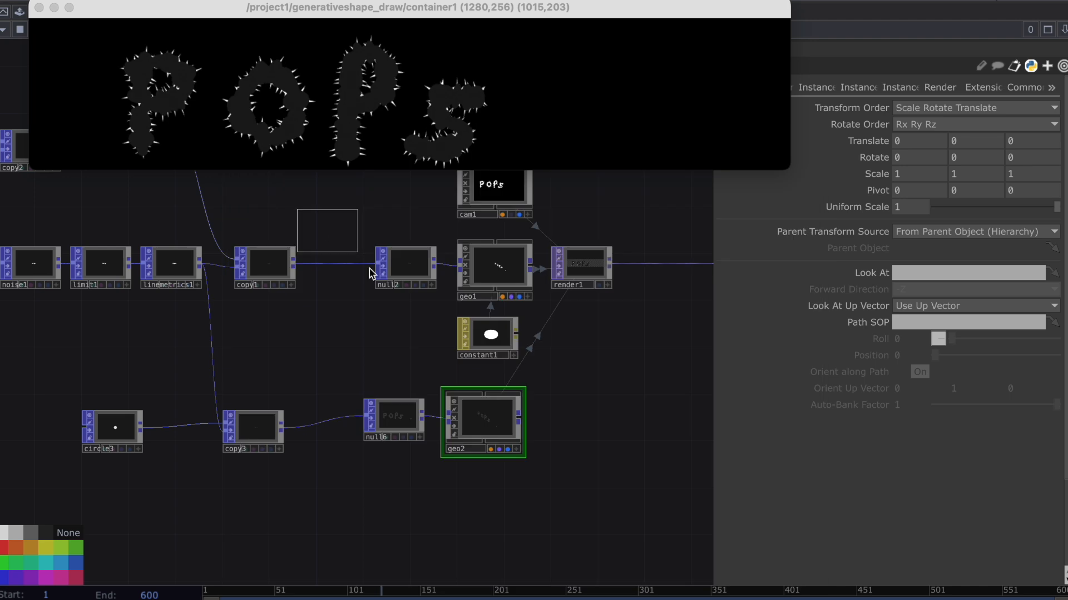
pyautogui.click(487, 475)
pyautogui.moveTo(480, 479); pyautogui.dragTo(486, 425)
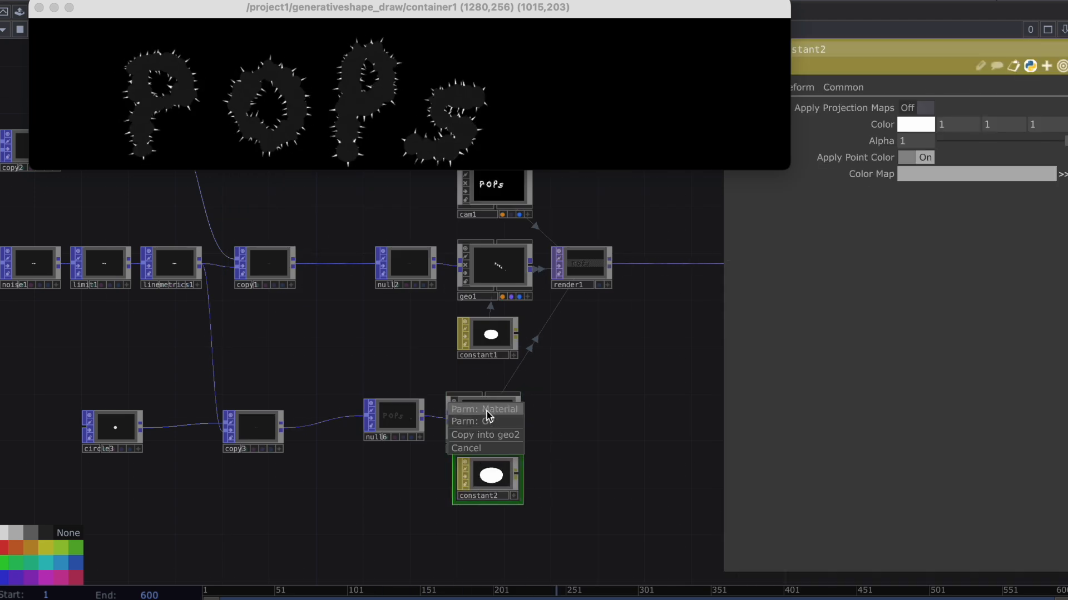
pyautogui.click(487, 411)
pyautogui.moveTo(474, 498); pyautogui.dragTo(462, 521)
pyautogui.moveTo(621, 439); pyautogui.dragTo(398, 501)
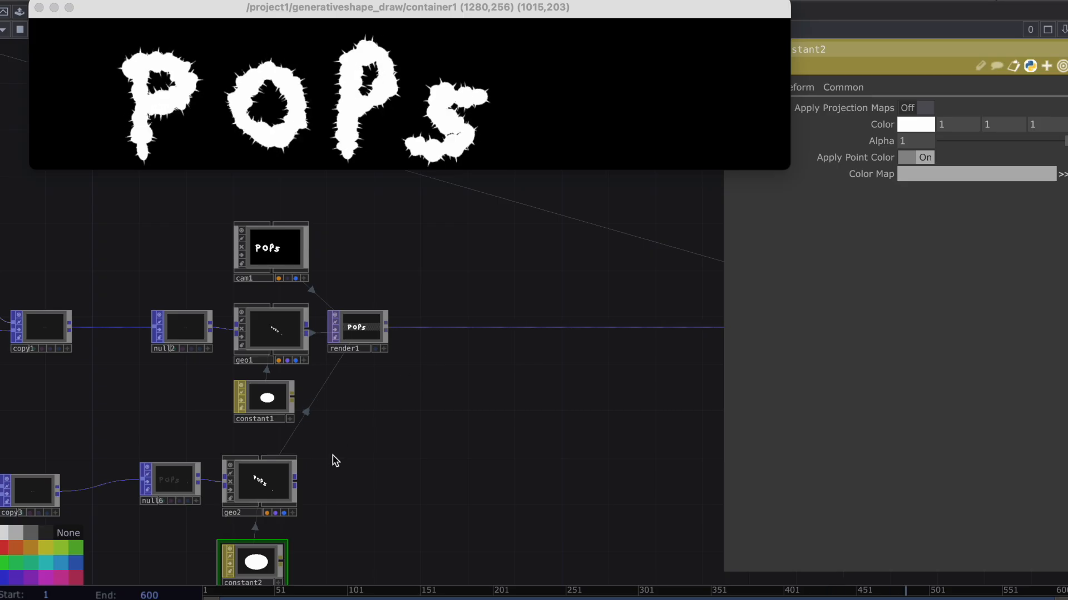
# Add a Render TOP beside geo2.
pyautogui.press('Tab')
pyautogui.write('r')
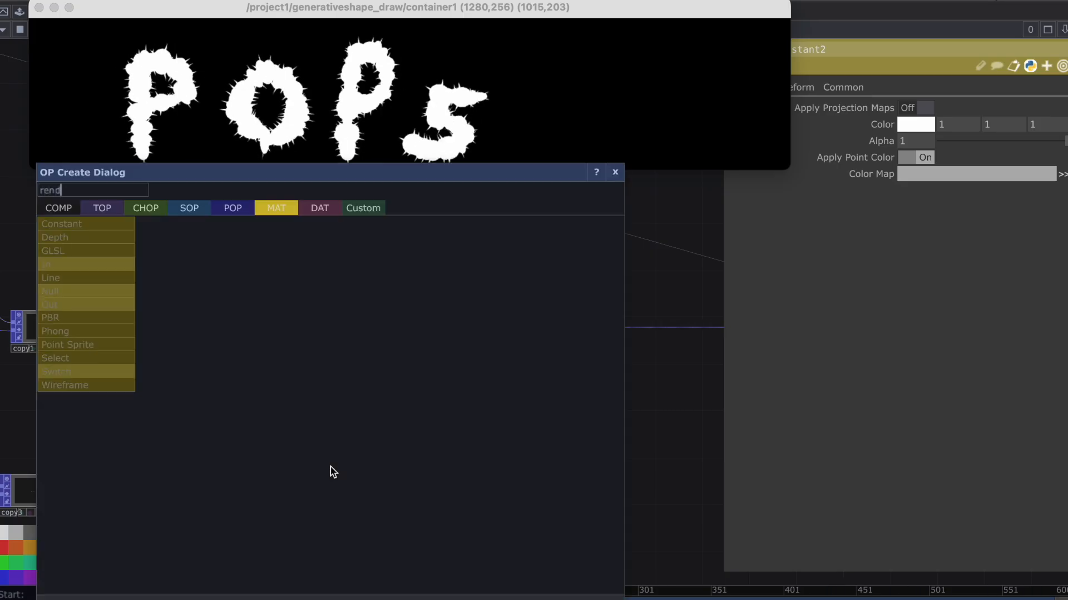
pyautogui.click(118, 208)
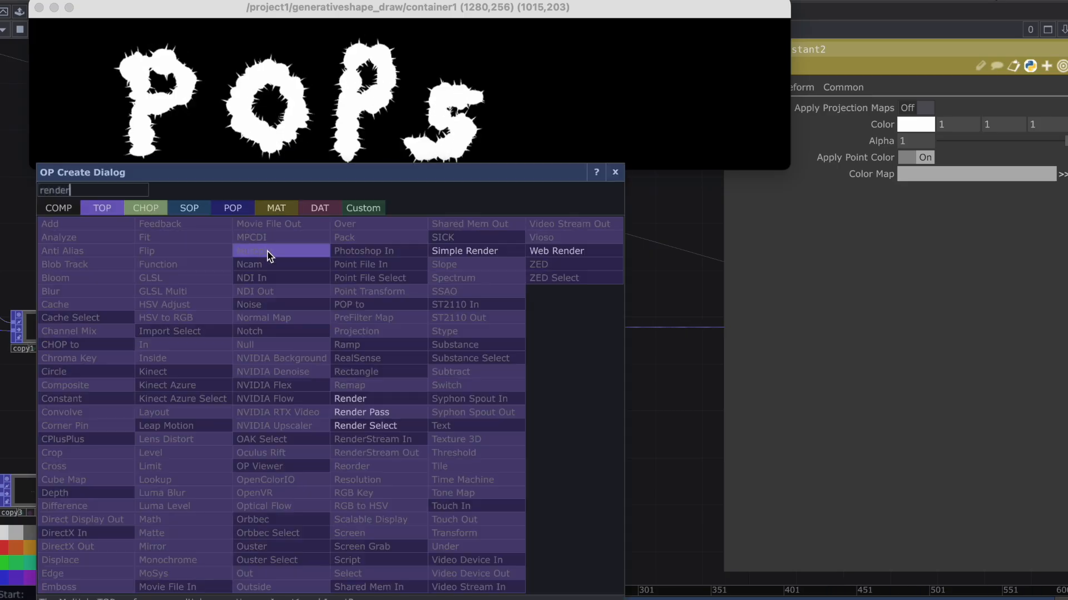
pyautogui.click(369, 399)
pyautogui.click(361, 474)
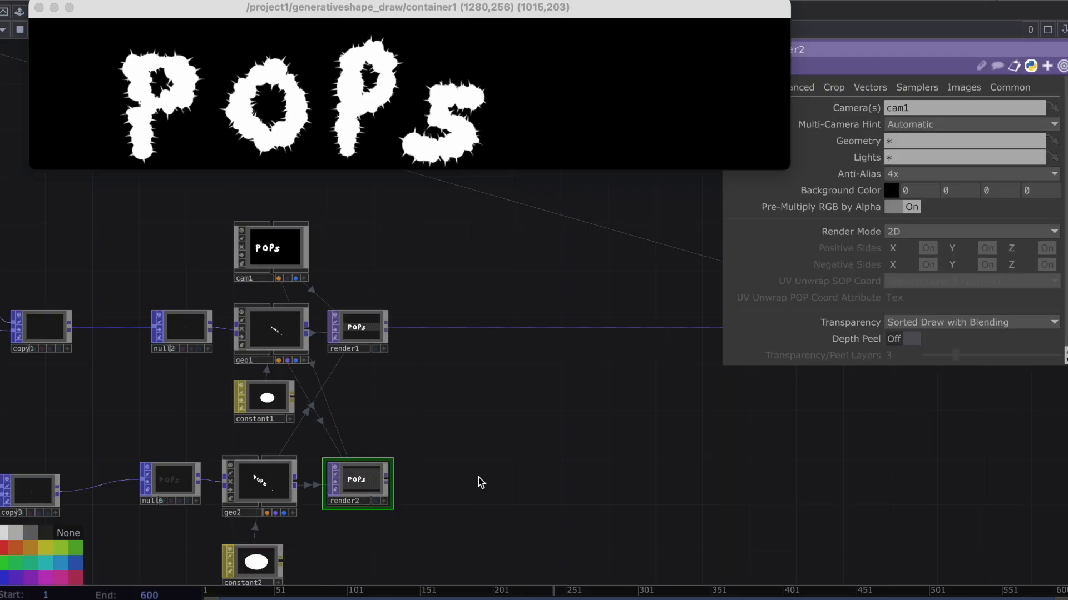
pyautogui.moveTo(477, 477); pyautogui.dragTo(424, 472)
# Restrict render1's geometry to geo1 and render2's geometry to geo2.
pyautogui.moveTo(240, 329); pyautogui.dragTo(302, 325)
pyautogui.click(304, 322)
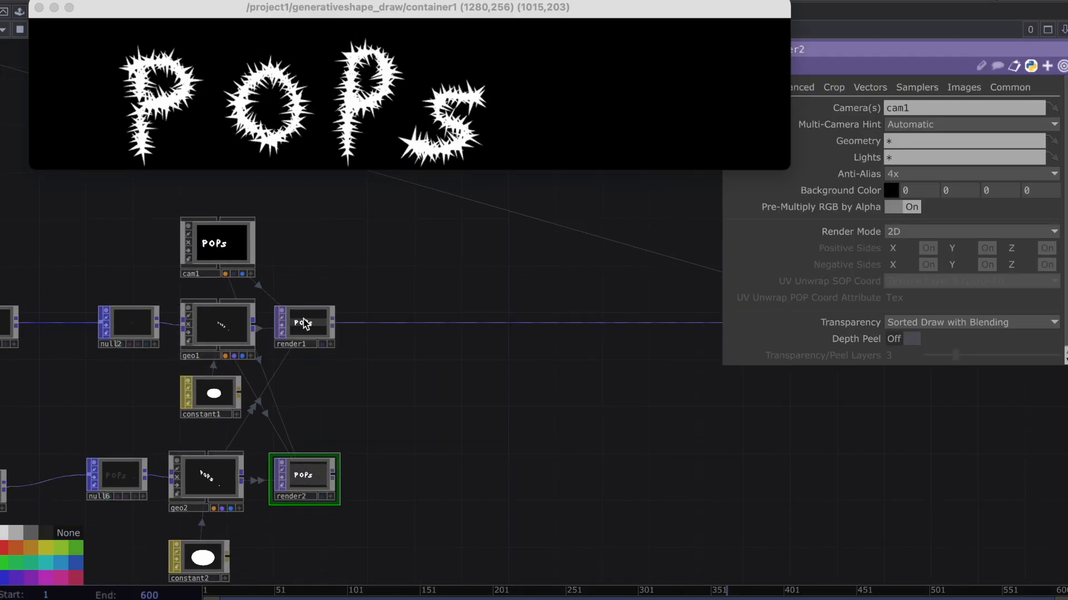
pyautogui.moveTo(234, 462); pyautogui.dragTo(307, 472)
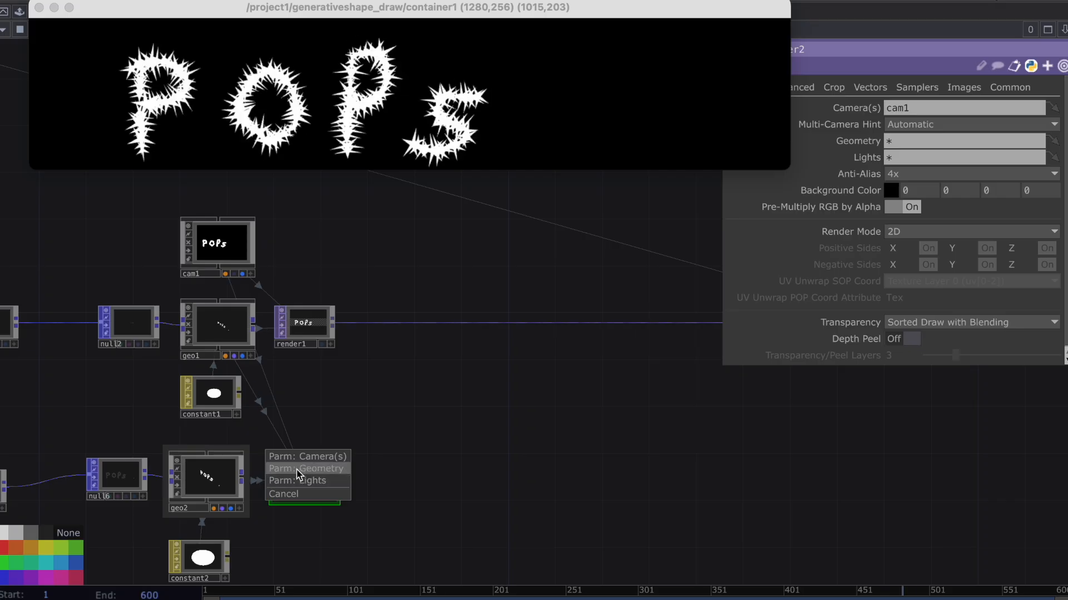
pyautogui.click(306, 469)
# Insert a Composite TOP between render1 and null3 and connect render2 as its second input.
pyautogui.moveTo(371, 339); pyautogui.dragTo(330, 328)
pyautogui.rightClick(359, 299)
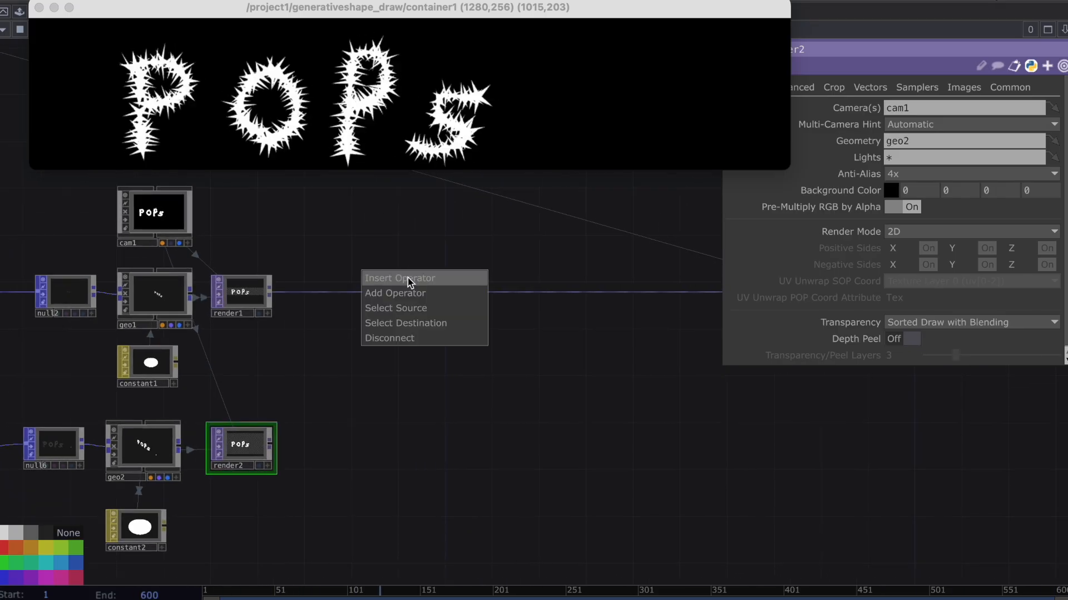
pyautogui.click(410, 274)
pyautogui.write('comp')
pyautogui.press('Return')
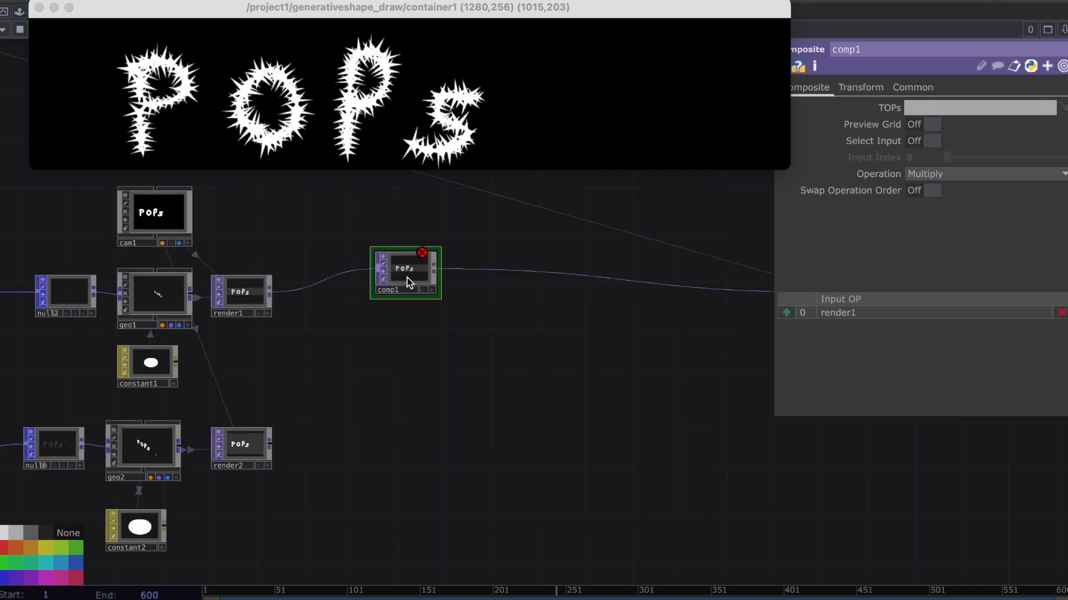
pyautogui.click(499, 283)
pyautogui.moveTo(271, 444); pyautogui.dragTo(460, 295)
pyautogui.moveTo(486, 348); pyautogui.dragTo(354, 358)
pyautogui.moveTo(392, 299); pyautogui.dragTo(461, 330)
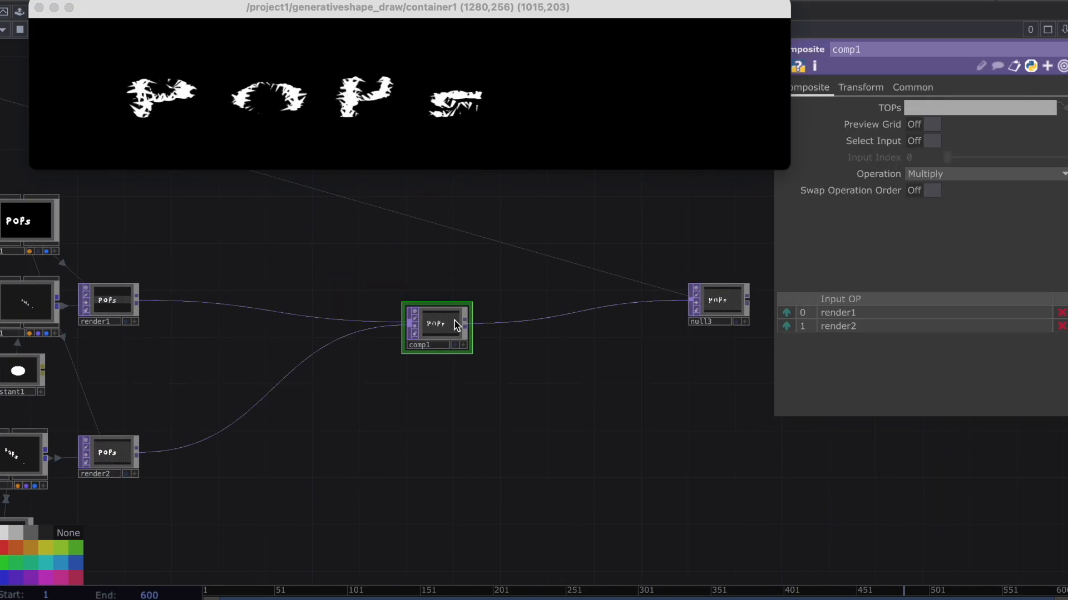
# Set render2's resolution to 1280 by 256.
pyautogui.hscroll(-5, 298, 365)
pyautogui.click(192, 440)
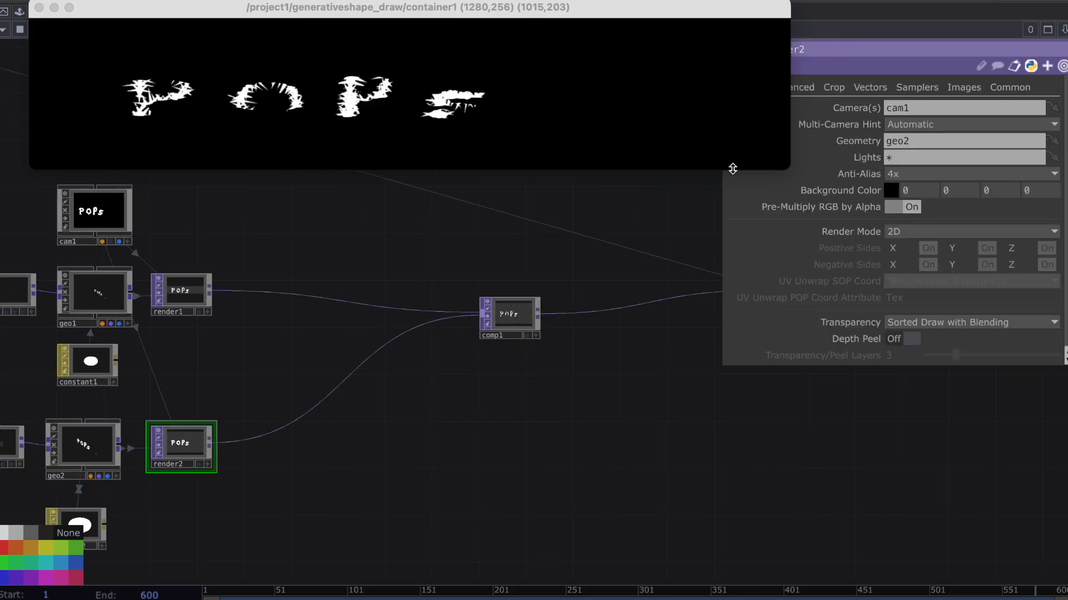
pyautogui.click(1022, 85)
pyautogui.click(993, 108)
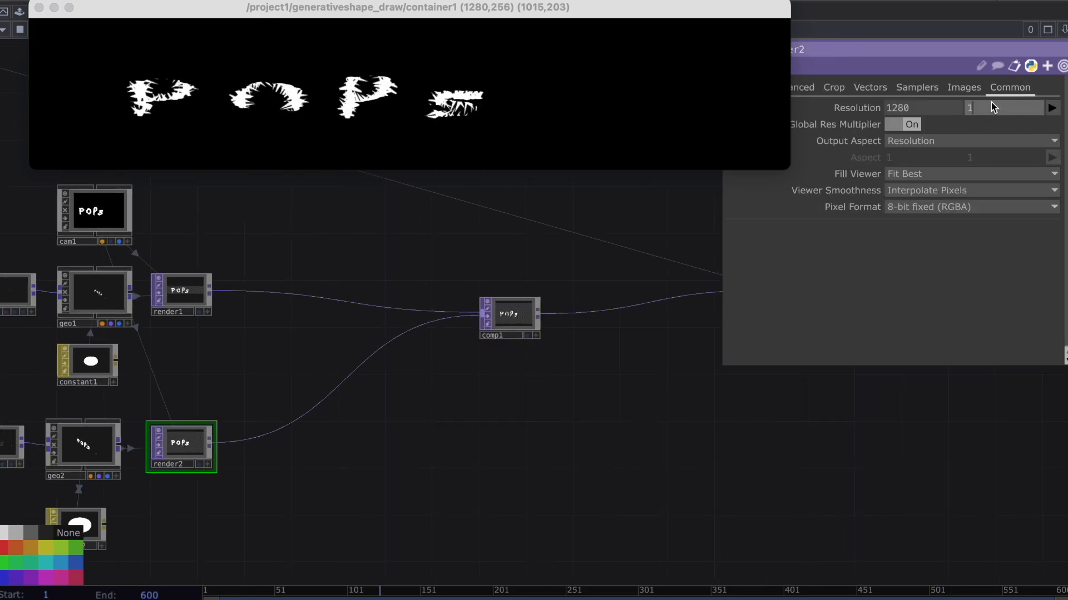
pyautogui.write('1280256')
pyautogui.press('Return')
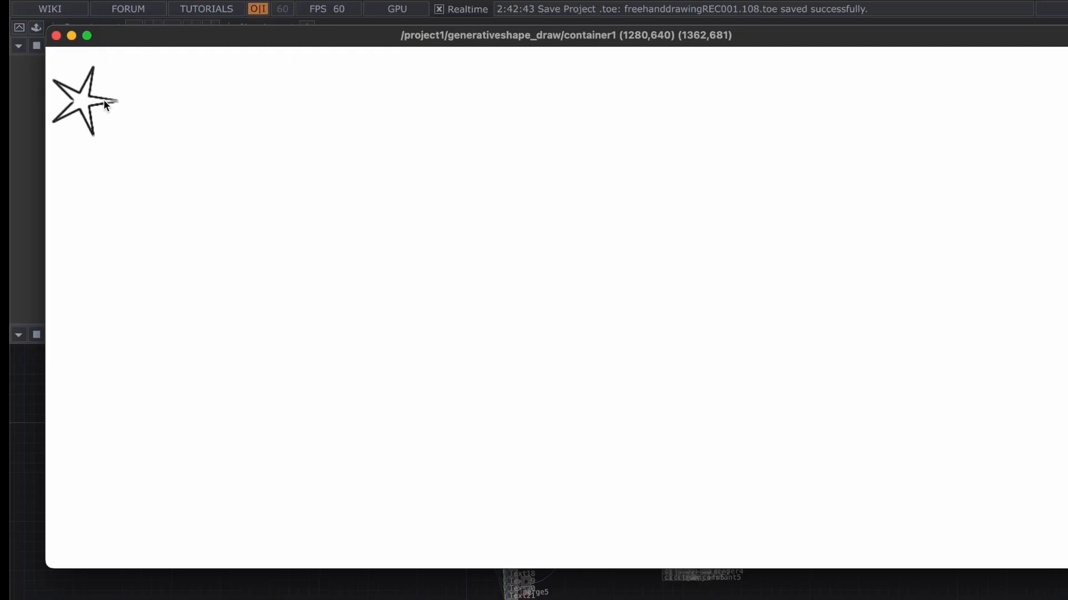
# Write "touch" across the upper half of the 1280 by 640 container window with the decorated brush.
pyautogui.moveTo(104, 99)
pyautogui.mouseDown()
pyautogui.moveTo(228, 115)
pyautogui.moveTo(184, 214)
pyautogui.moveTo(348, 218)
pyautogui.moveTo(366, 133)
pyautogui.moveTo(432, 189)
pyautogui.mouseUp()
pyautogui.moveTo(526, 67)
pyautogui.mouseDown()
pyautogui.moveTo(498, 133)
pyautogui.moveTo(603, 199)
pyautogui.moveTo(681, 173)
pyautogui.mouseUp()
pyautogui.moveTo(743, 135)
pyautogui.mouseDown()
pyautogui.moveTo(699, 166)
pyautogui.moveTo(772, 218)
pyautogui.mouseUp()
pyautogui.moveTo(854, 89); pyautogui.dragTo(842, 222)
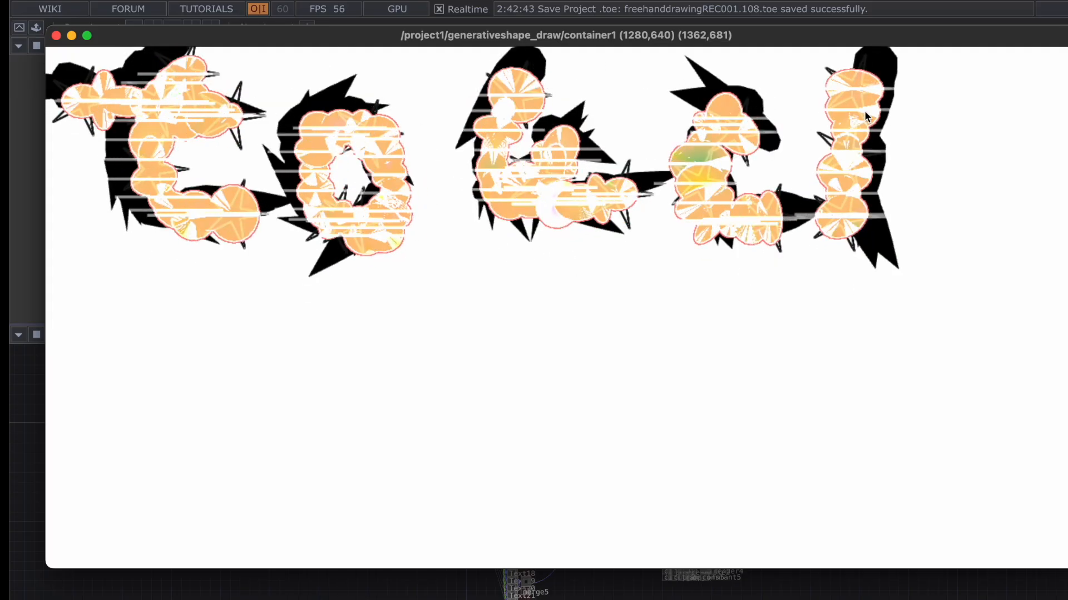
pyautogui.moveTo(857, 133); pyautogui.dragTo(939, 221)
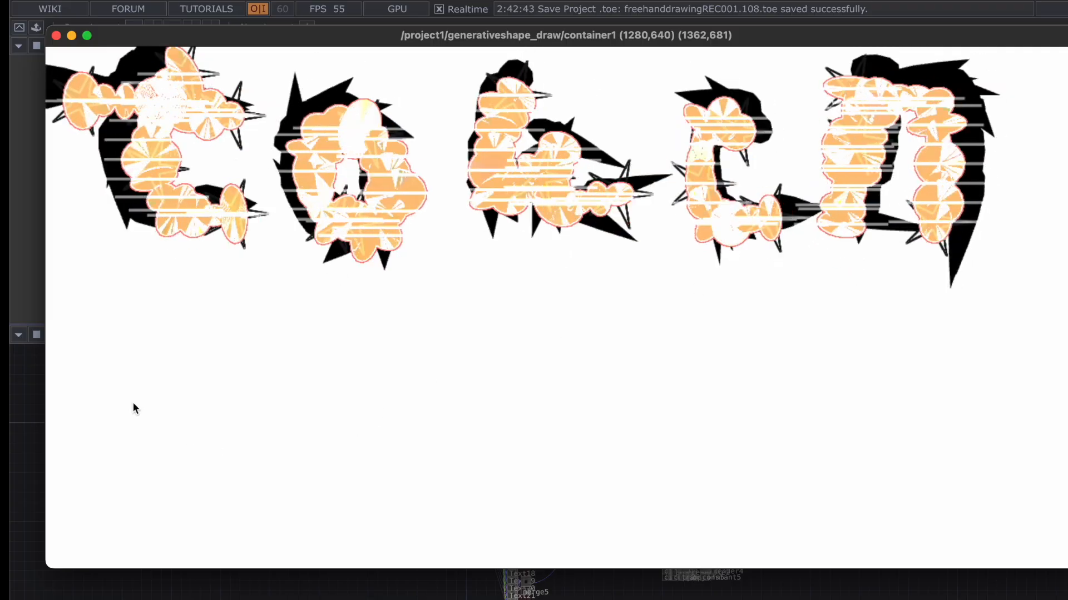
# Write "designer" below "touch" across the lower half of the container window.
pyautogui.moveTo(128, 343)
pyautogui.mouseDown()
pyautogui.moveTo(82, 409)
pyautogui.moveTo(94, 487)
pyautogui.mouseUp()
pyautogui.moveTo(209, 456)
pyautogui.mouseDown()
pyautogui.moveTo(230, 464)
pyautogui.moveTo(262, 517)
pyautogui.mouseUp()
pyautogui.moveTo(422, 387)
pyautogui.mouseDown()
pyautogui.moveTo(325, 414)
pyautogui.moveTo(330, 497)
pyautogui.mouseUp()
pyautogui.moveTo(452, 322); pyautogui.dragTo(489, 343)
pyautogui.moveTo(480, 422); pyautogui.dragTo(467, 521)
pyautogui.moveTo(592, 406)
pyautogui.mouseDown()
pyautogui.moveTo(567, 364)
pyautogui.moveTo(590, 516)
pyautogui.moveTo(622, 461)
pyautogui.mouseUp()
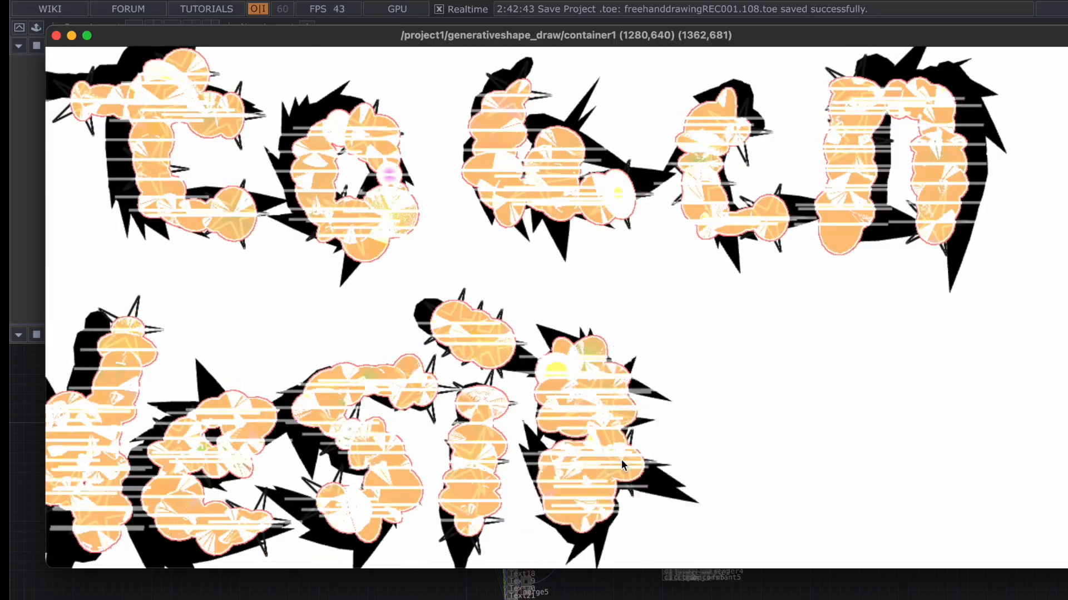
pyautogui.moveTo(688, 518)
pyautogui.mouseDown()
pyautogui.moveTo(702, 442)
pyautogui.moveTo(772, 508)
pyautogui.mouseUp()
pyautogui.moveTo(832, 437)
pyautogui.mouseDown()
pyautogui.moveTo(846, 396)
pyautogui.moveTo(888, 505)
pyautogui.mouseUp()
pyautogui.moveTo(976, 371); pyautogui.dragTo(1063, 340)
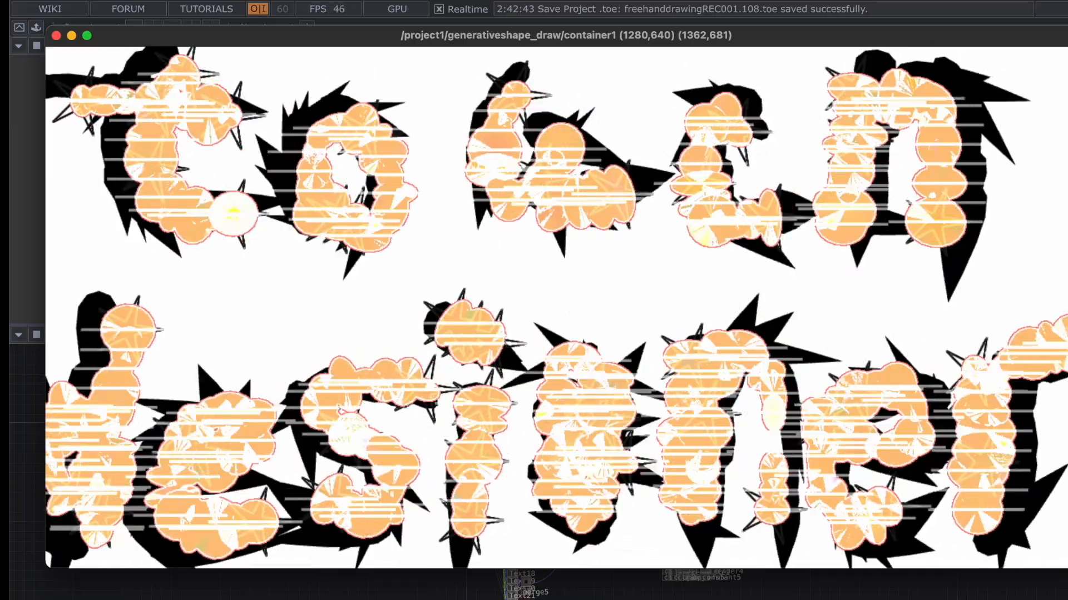